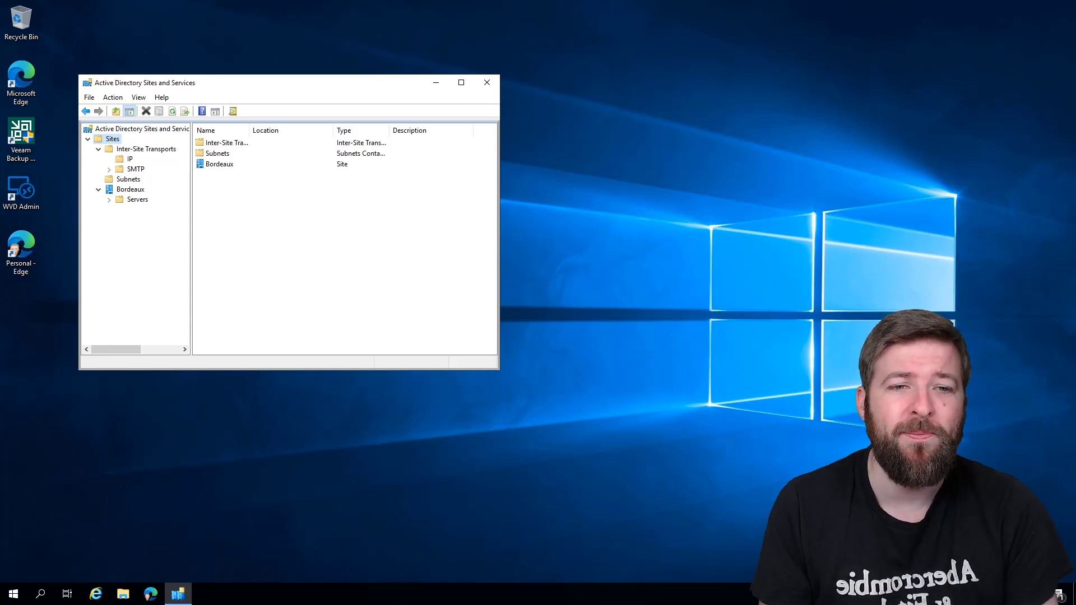
Step: Create a site named Azure on DEFAULTIPSITELINK and view the empty Subnets container
click(532, 492)
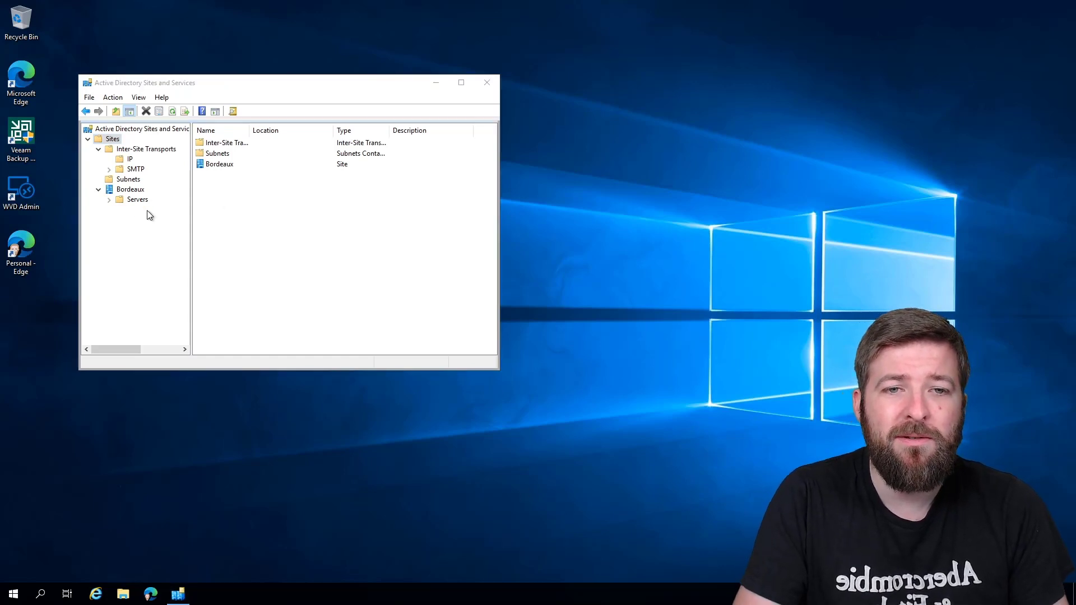
right_click(116, 139)
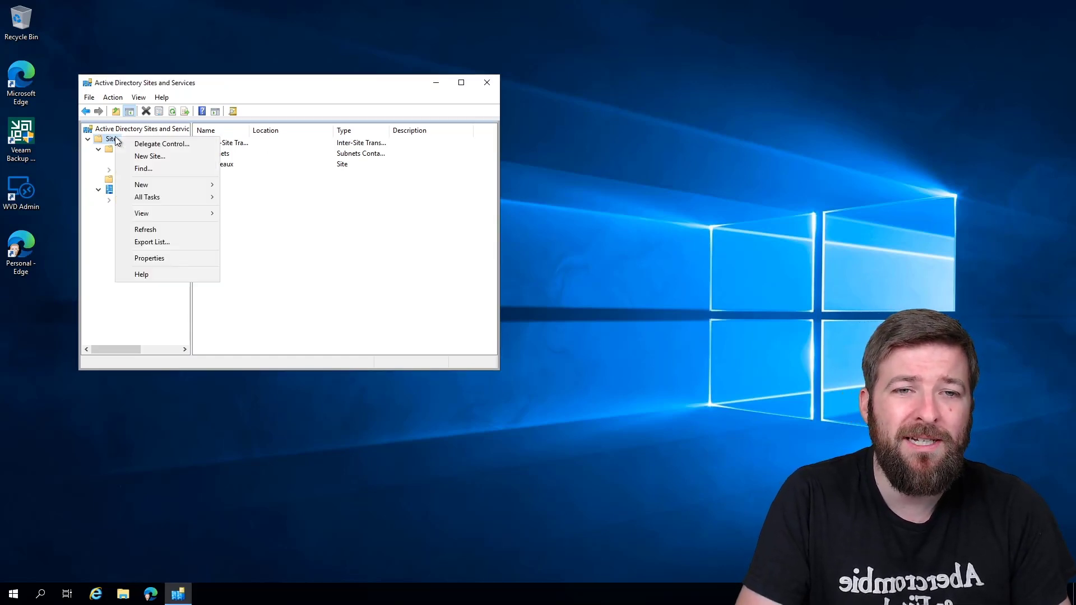
click(150, 160)
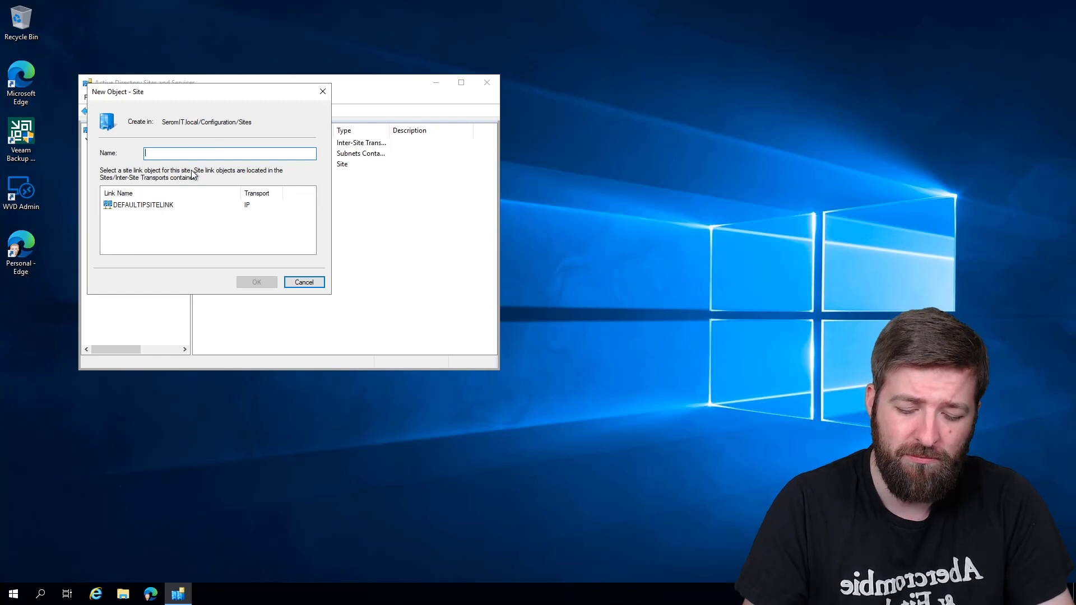
text(Azure)
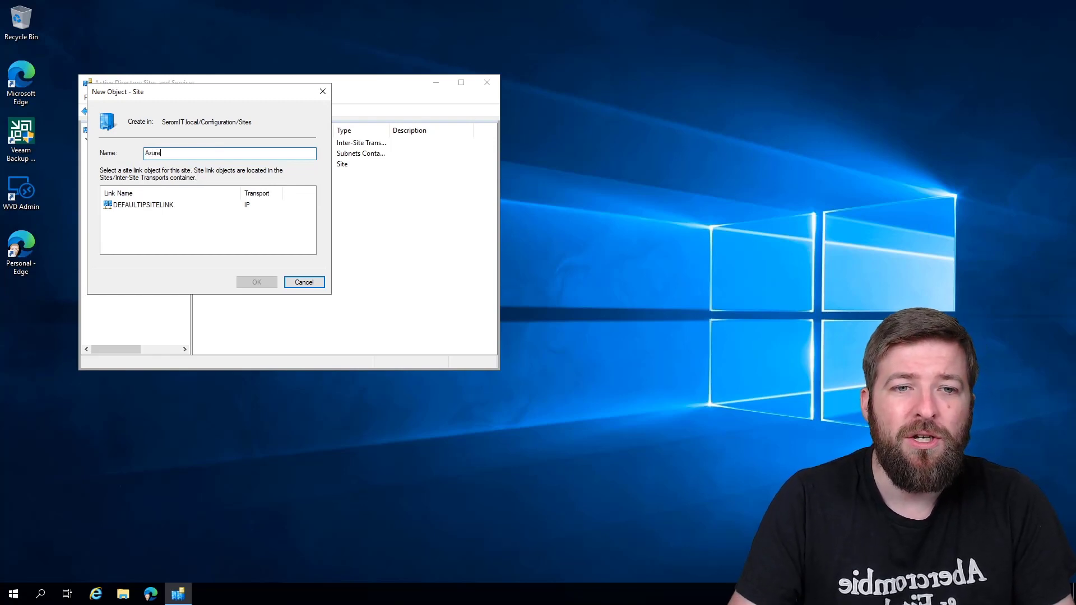
click(145, 209)
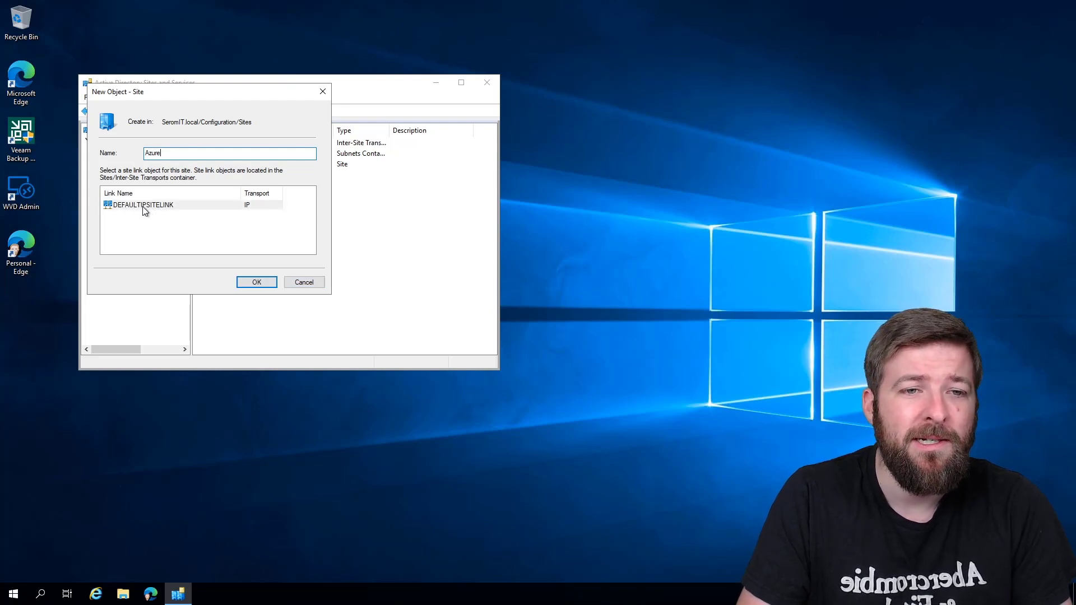
click(255, 283)
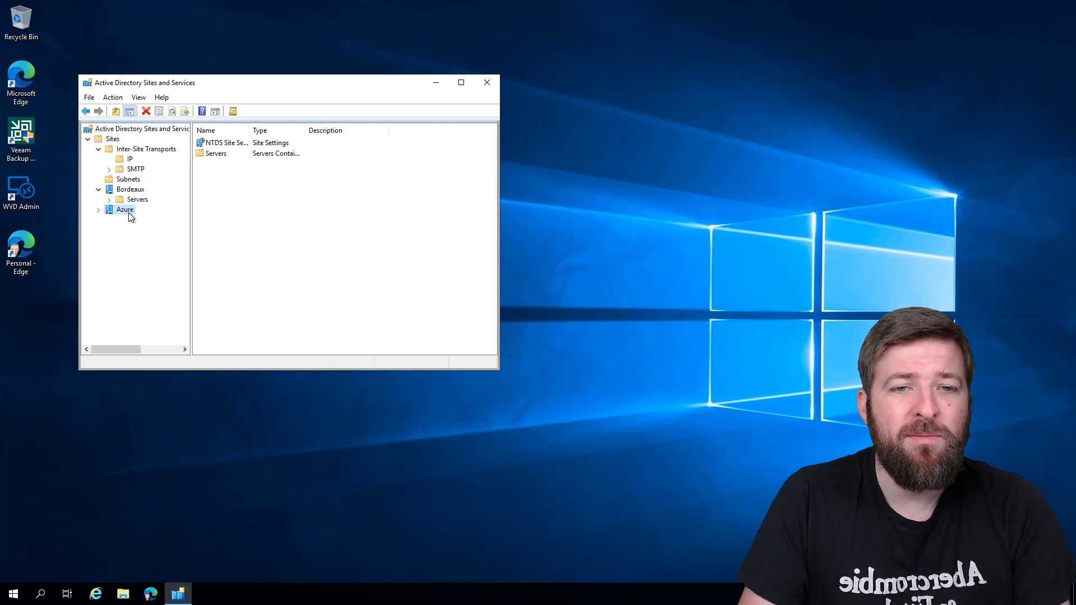
click(120, 180)
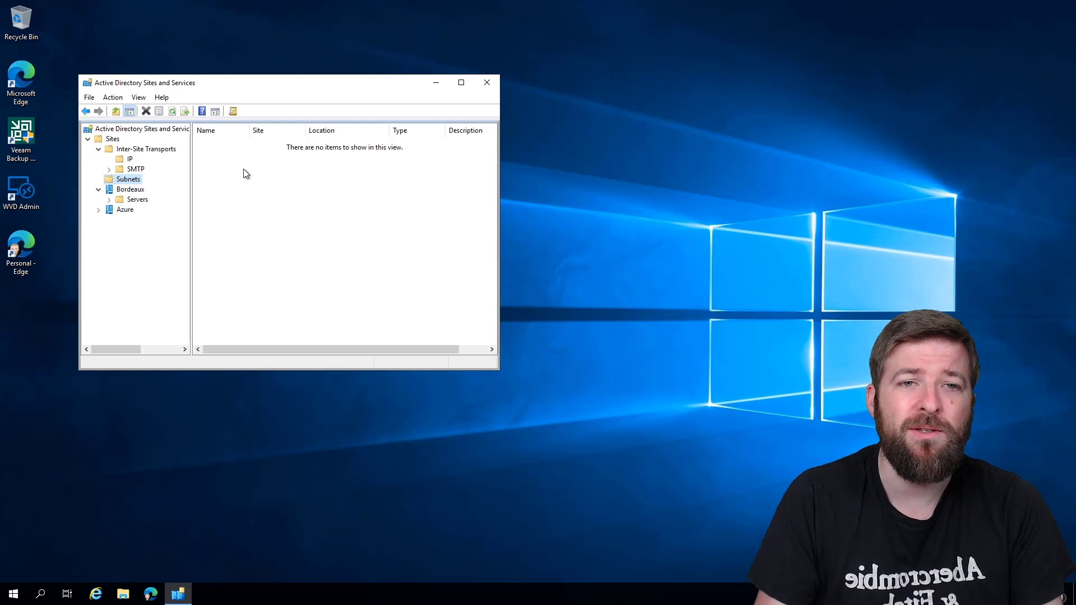
Step: Add subnet 10.10.0.0/16 and assign it to the Bordeaux site
right_click(218, 162)
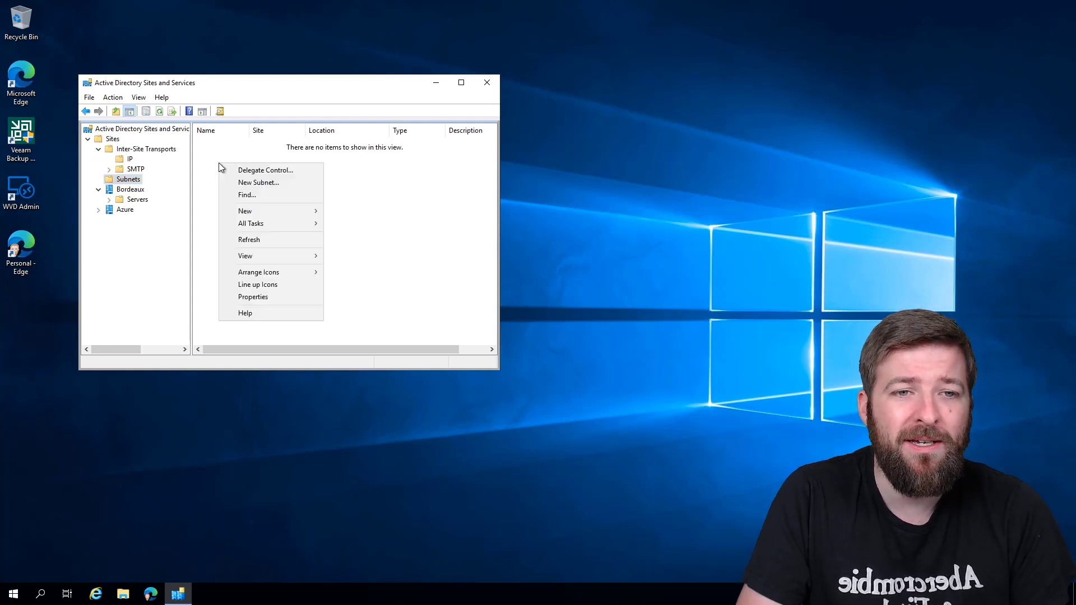
click(250, 182)
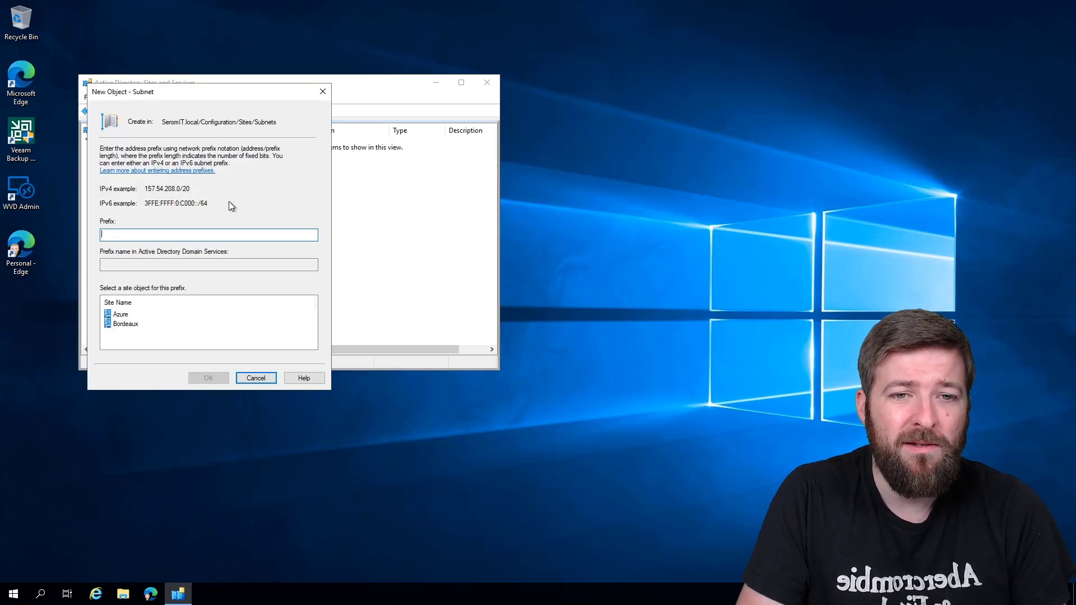
text(10.)
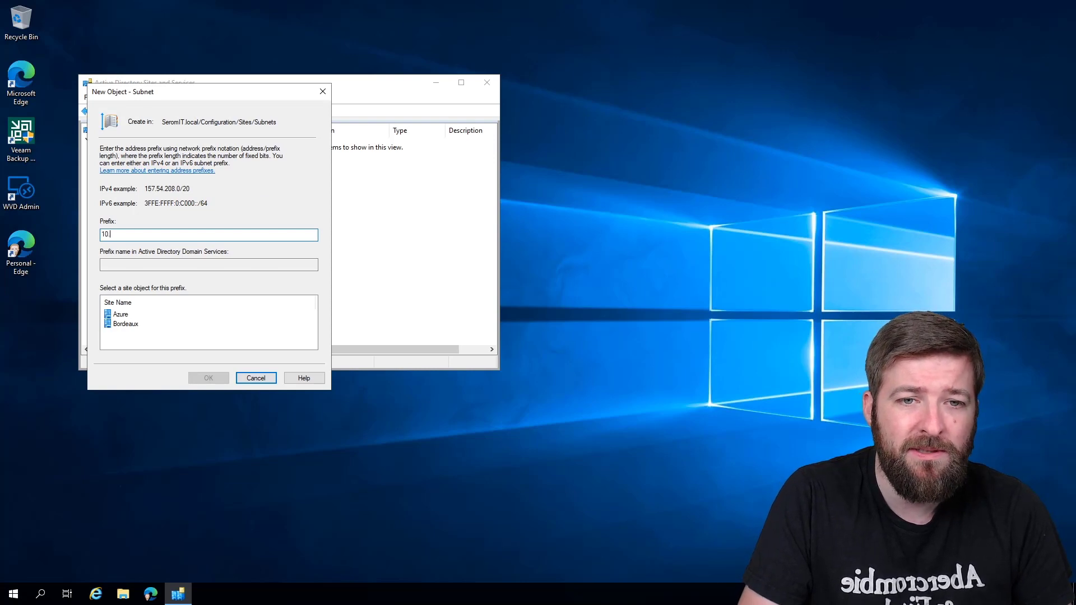
text(10.0.0)
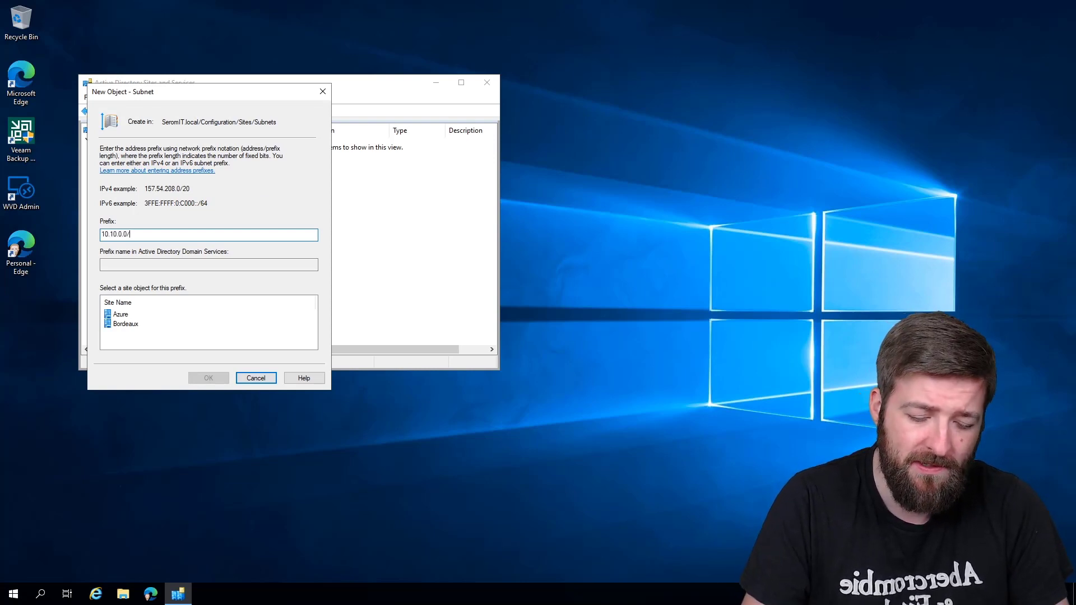
text(/16)
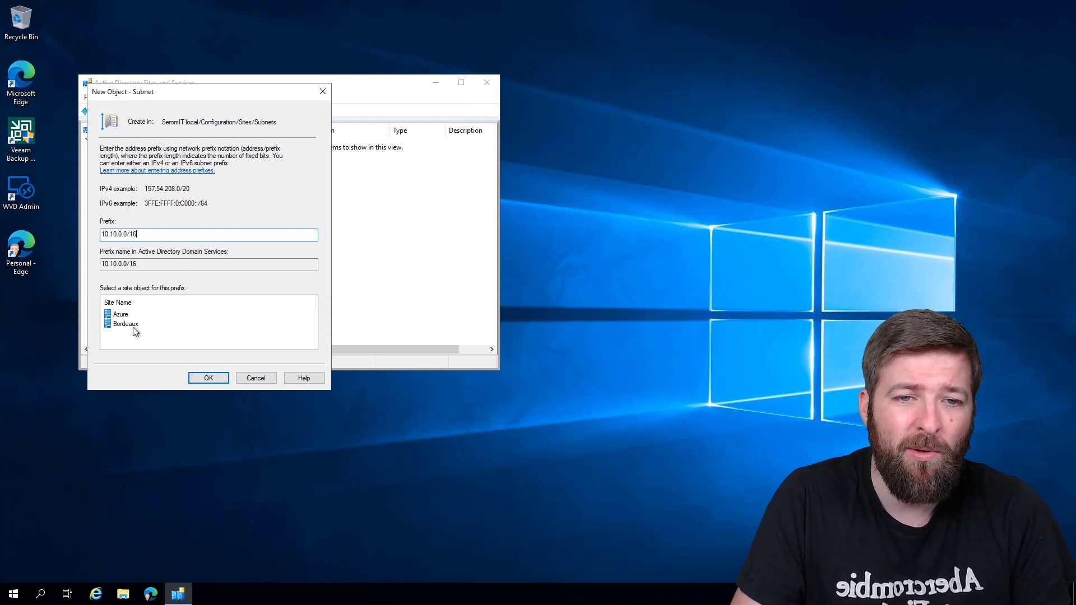
click(135, 324)
click(222, 380)
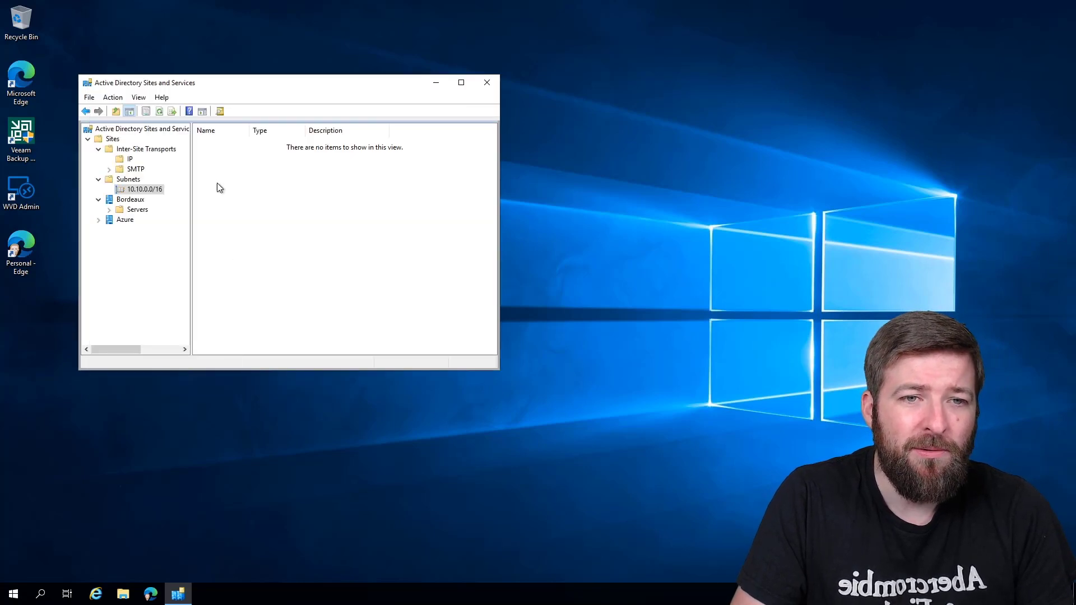
Step: Add subnet 10.11.0.0/16 for the Azure site and list both subnets
right_click(229, 173)
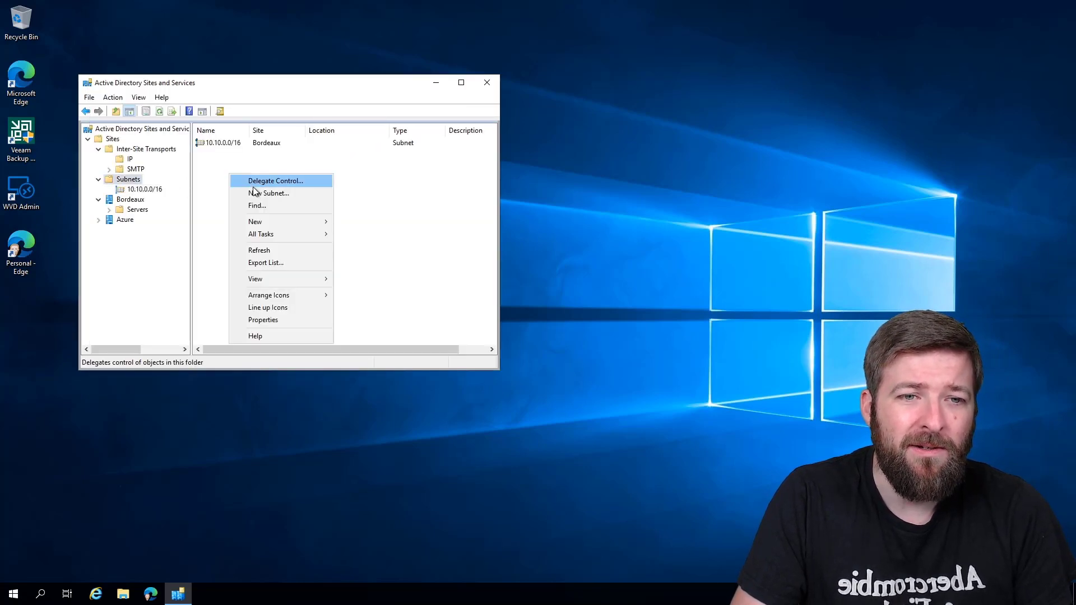
mouse_move(270, 221)
click(382, 220)
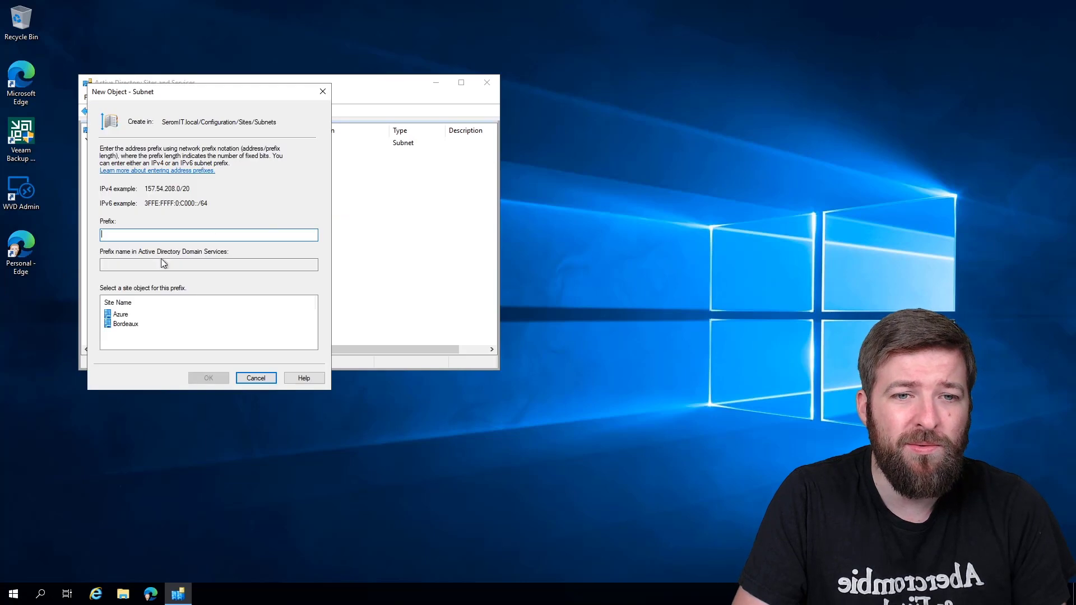
text(10)
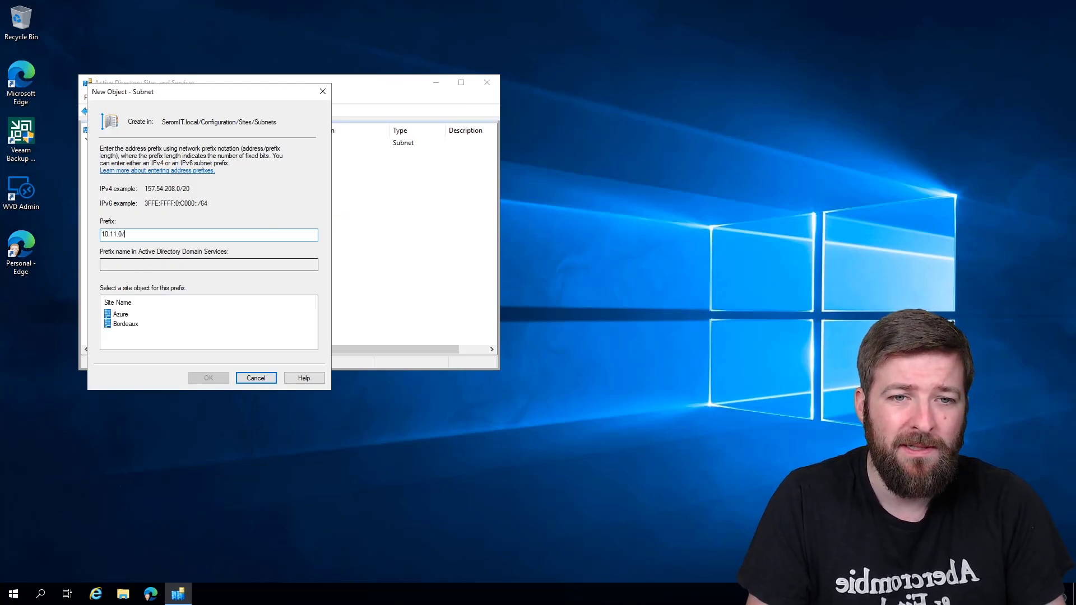
text(.11.0.0)
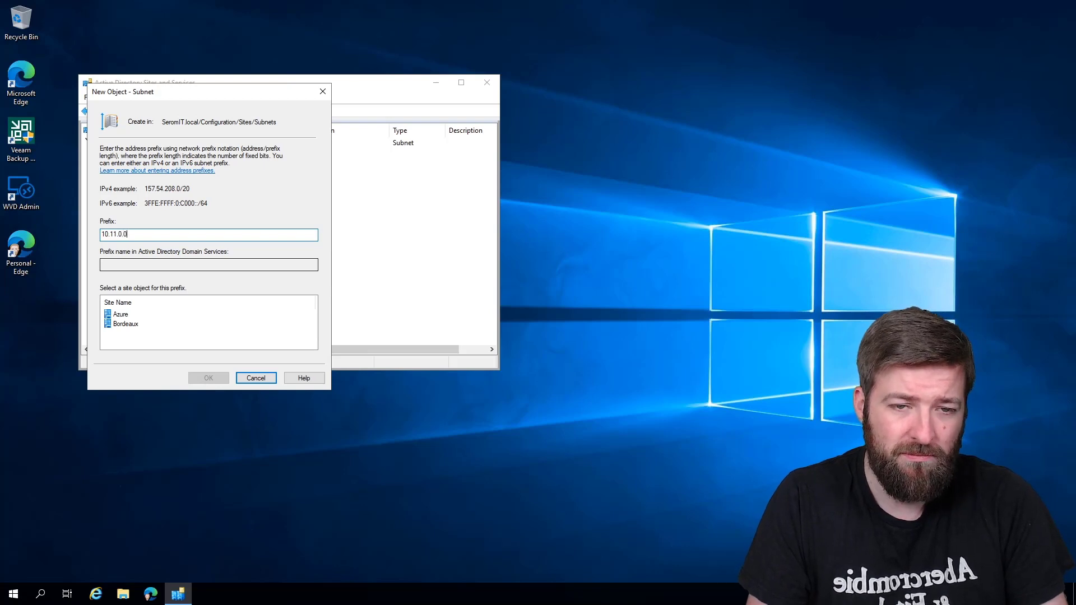
text(/16)
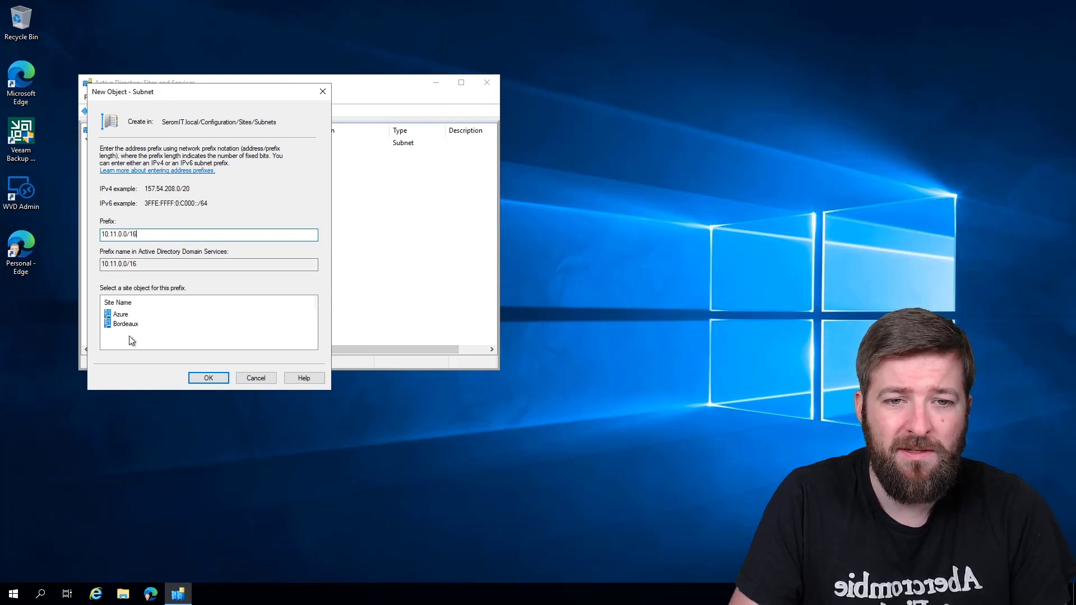
click(119, 315)
click(208, 378)
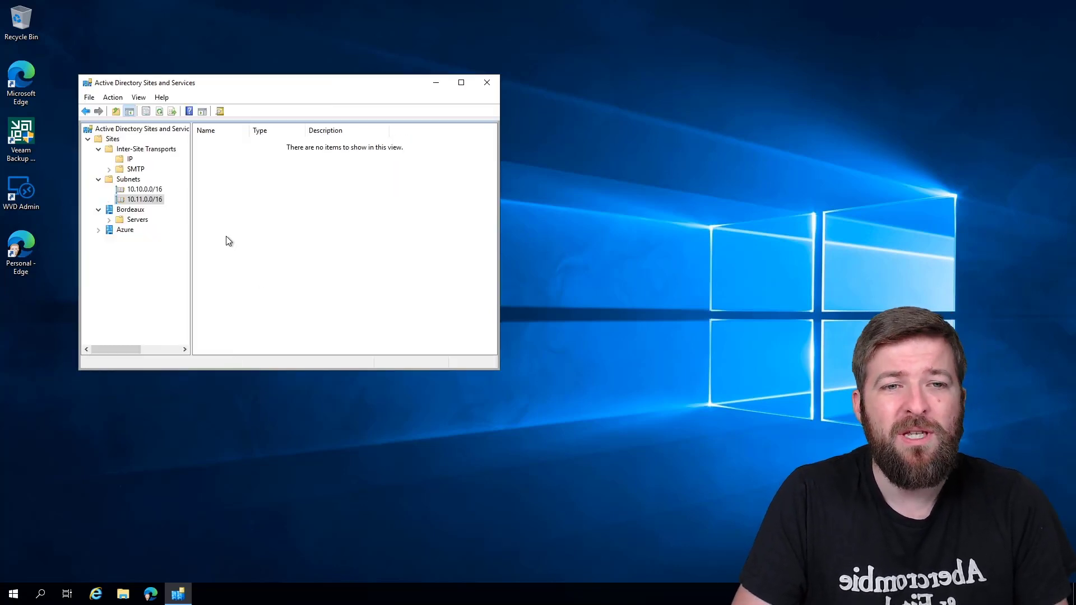
click(129, 179)
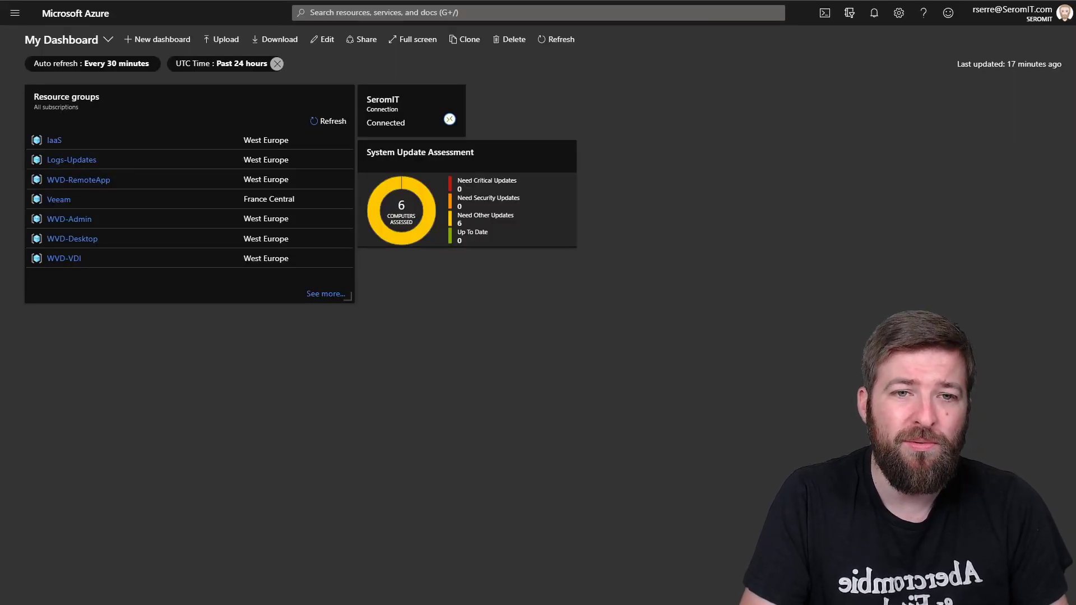
Step: Start a new virtual machine deployment using the Windows Server 2019 Datacenter image
click(14, 13)
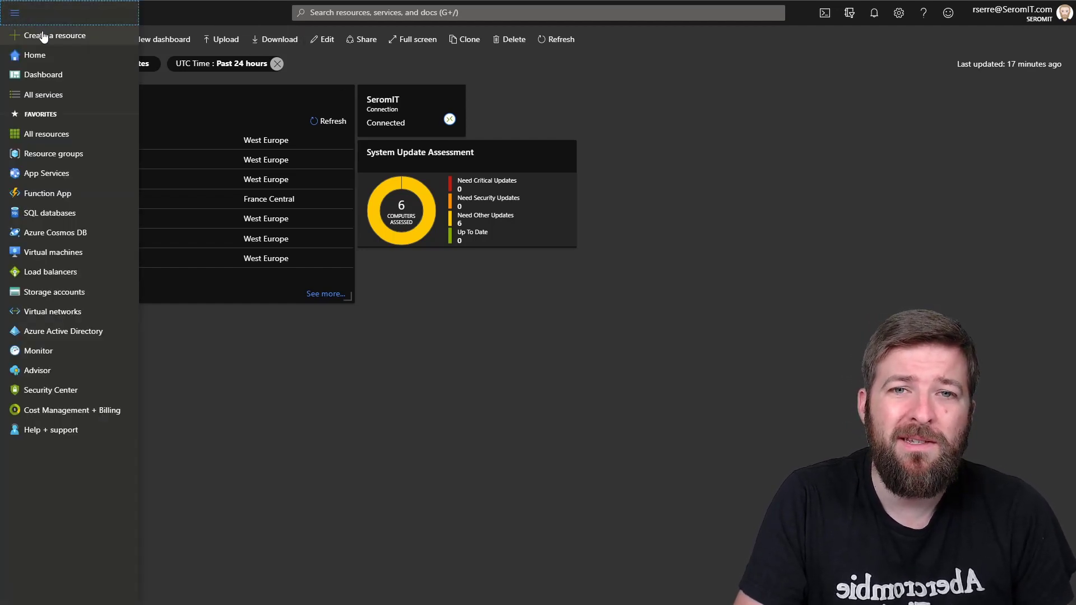
click(40, 34)
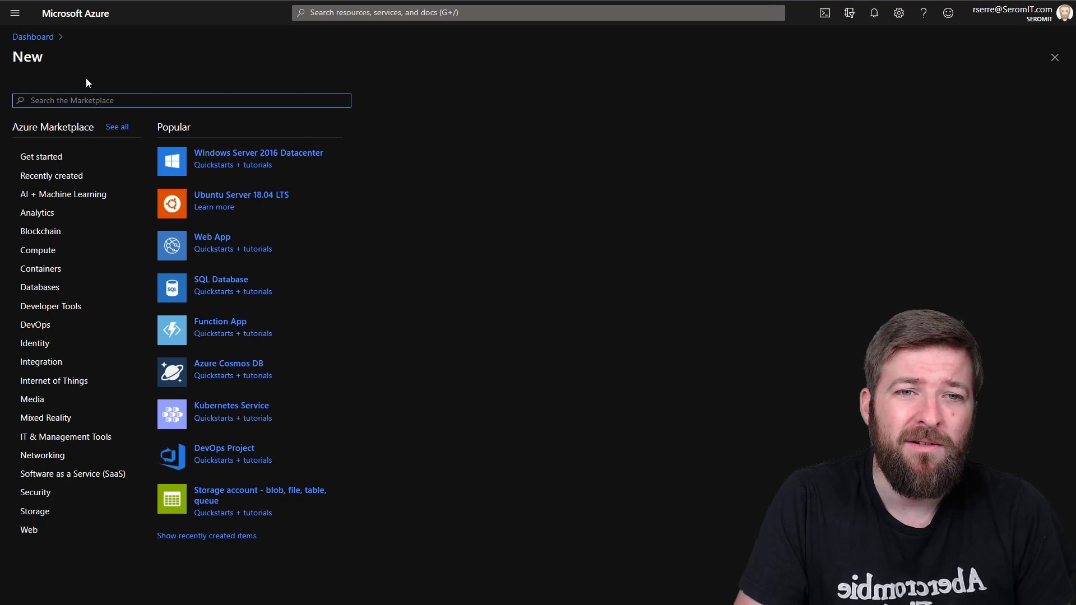
click(215, 158)
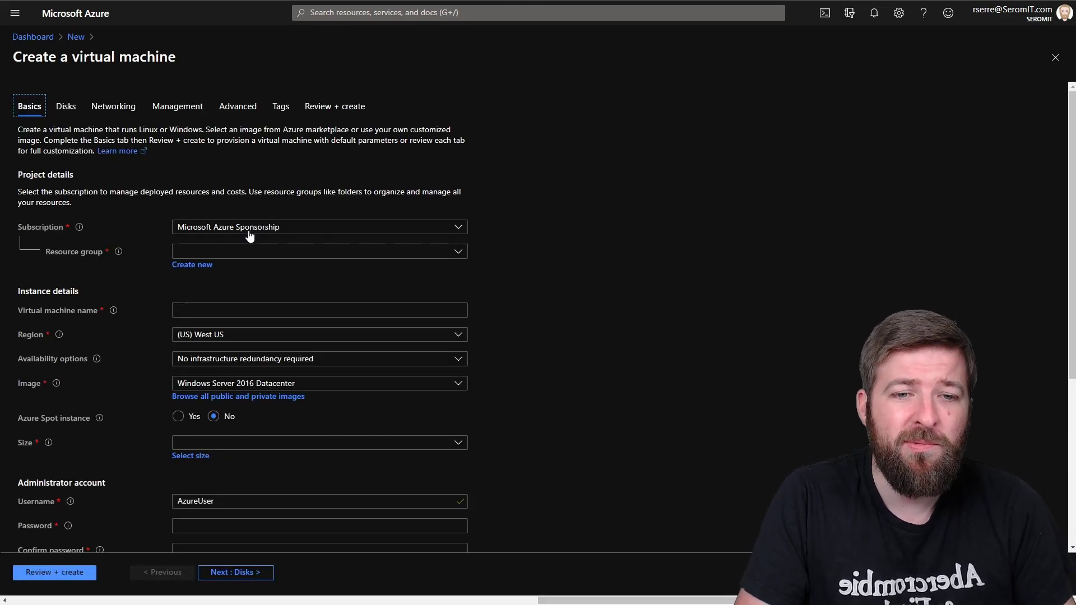
click(251, 386)
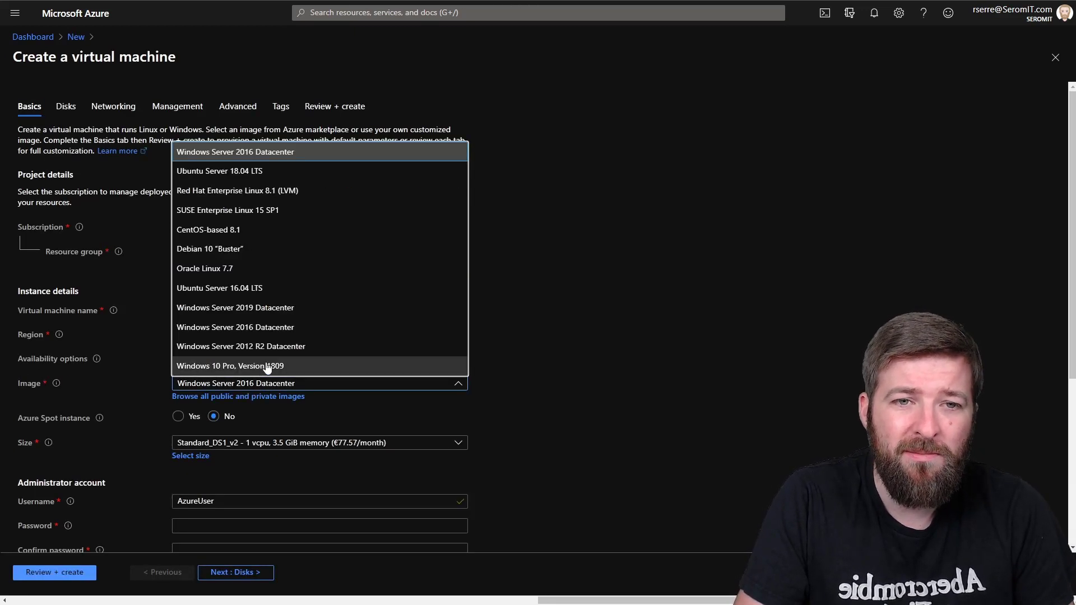
click(246, 308)
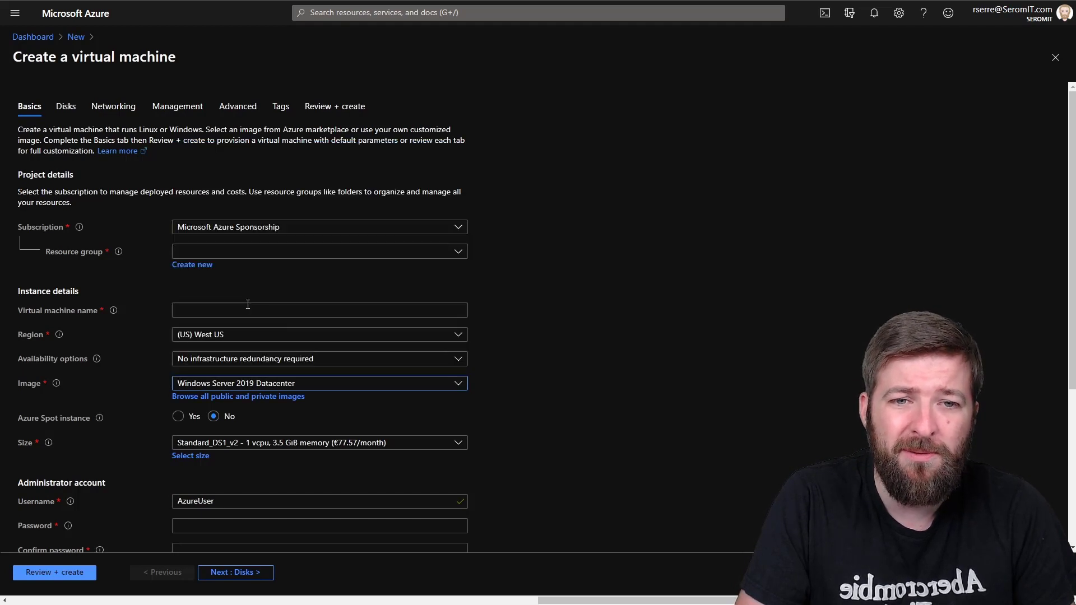
Step: Place the virtual machine in the IaaS resource group and name it VMADS03
click(198, 253)
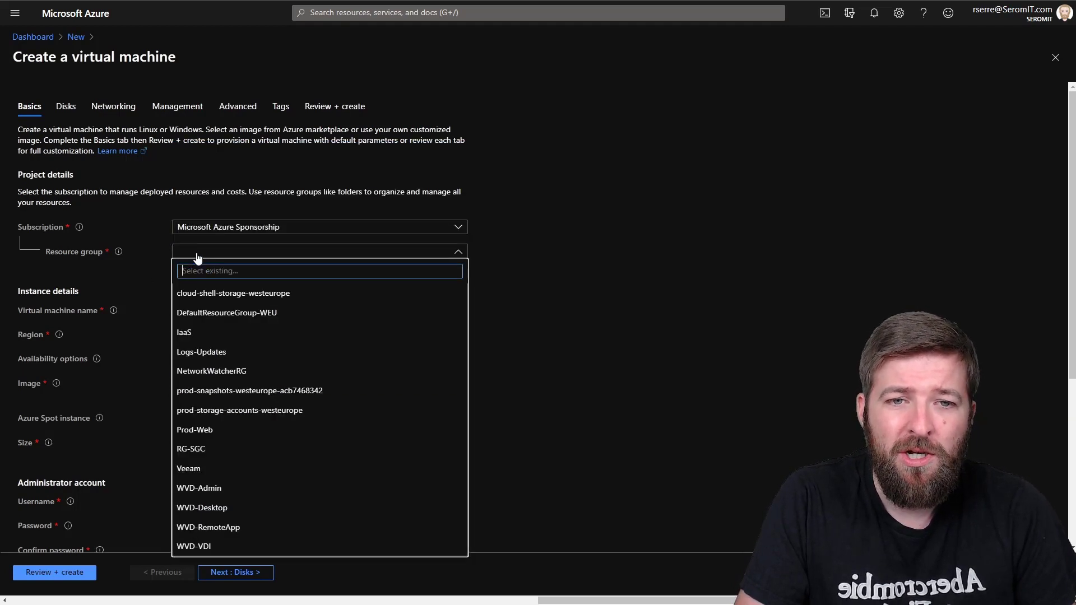
click(194, 332)
click(190, 314)
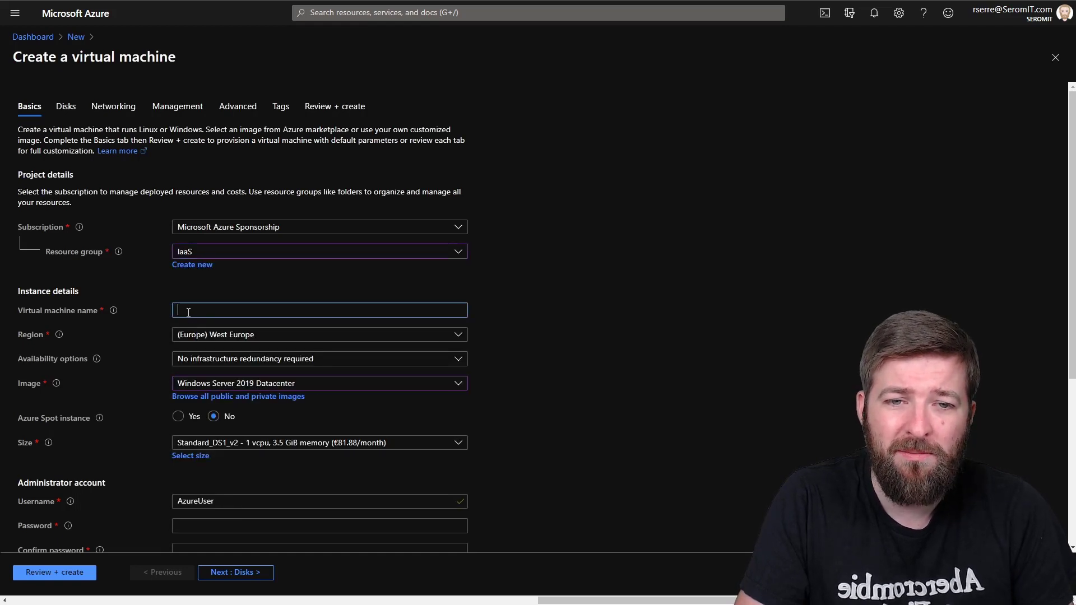
text(VMADS)
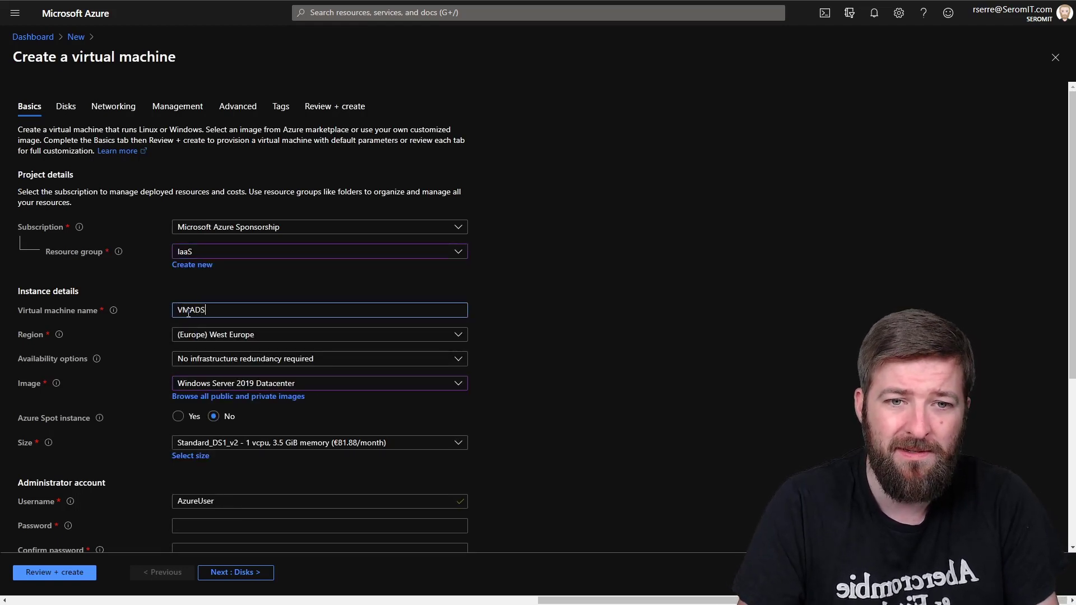
text(03)
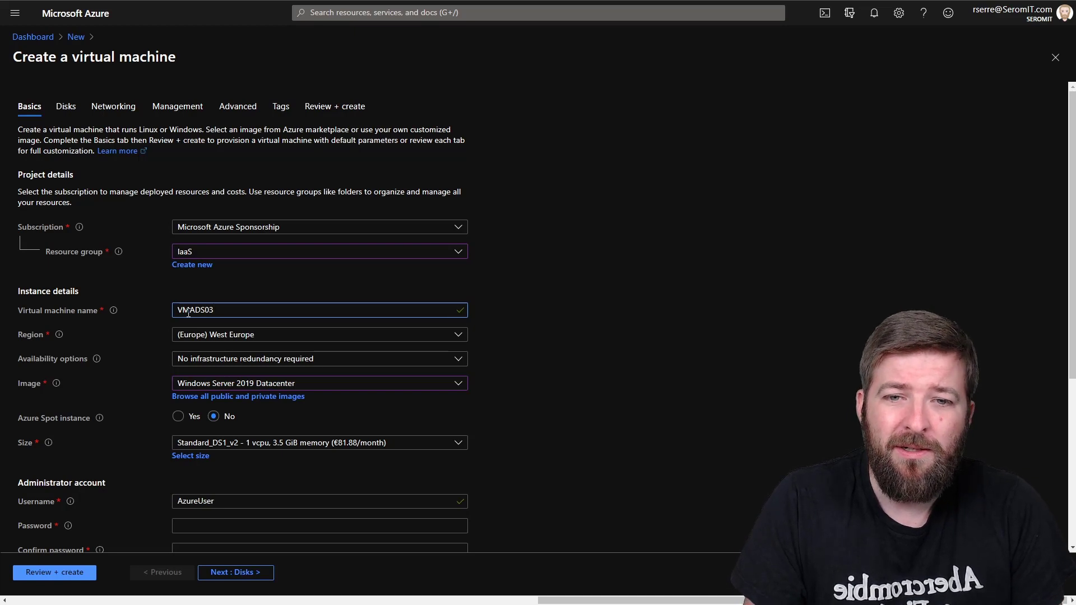
Step: Review the recommended sizes, keep DS1_v2, and bring up the full size catalogue
key(Tab)
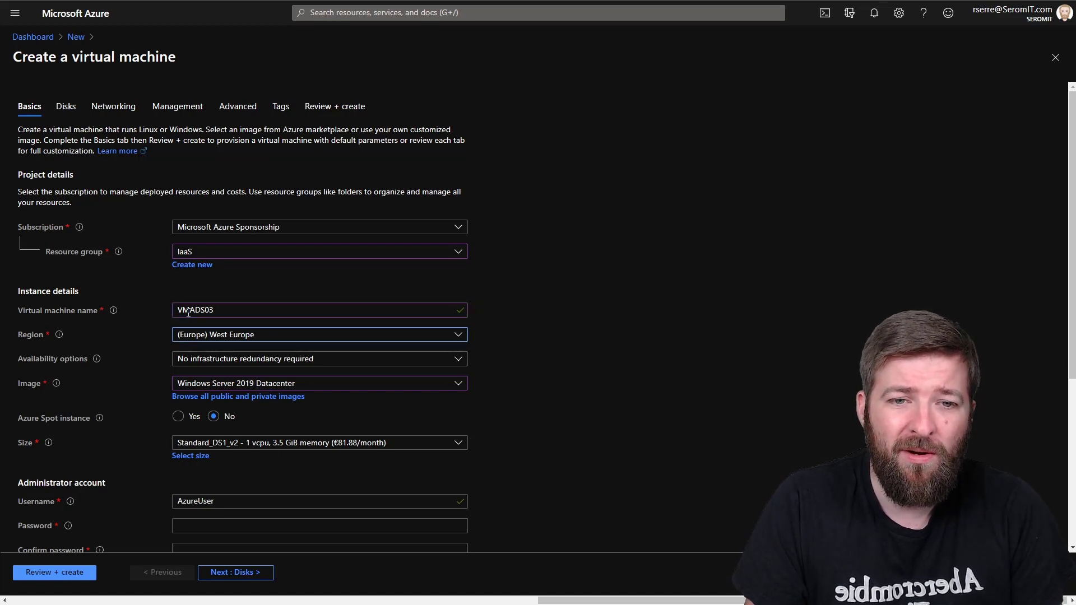
key(Tab)
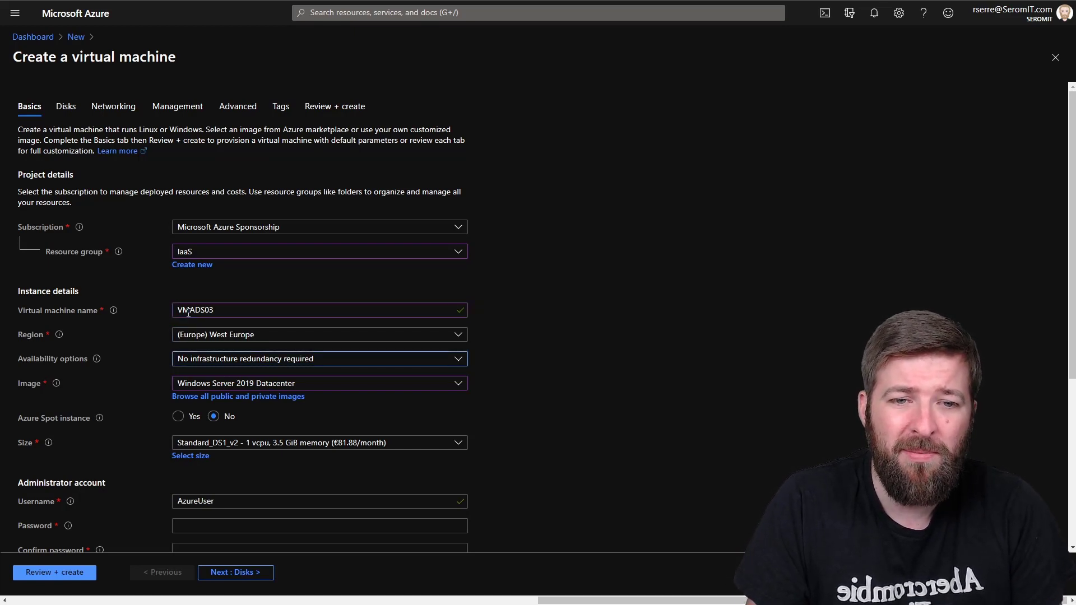
key(Tab)
key(Tab)
key(Tab)
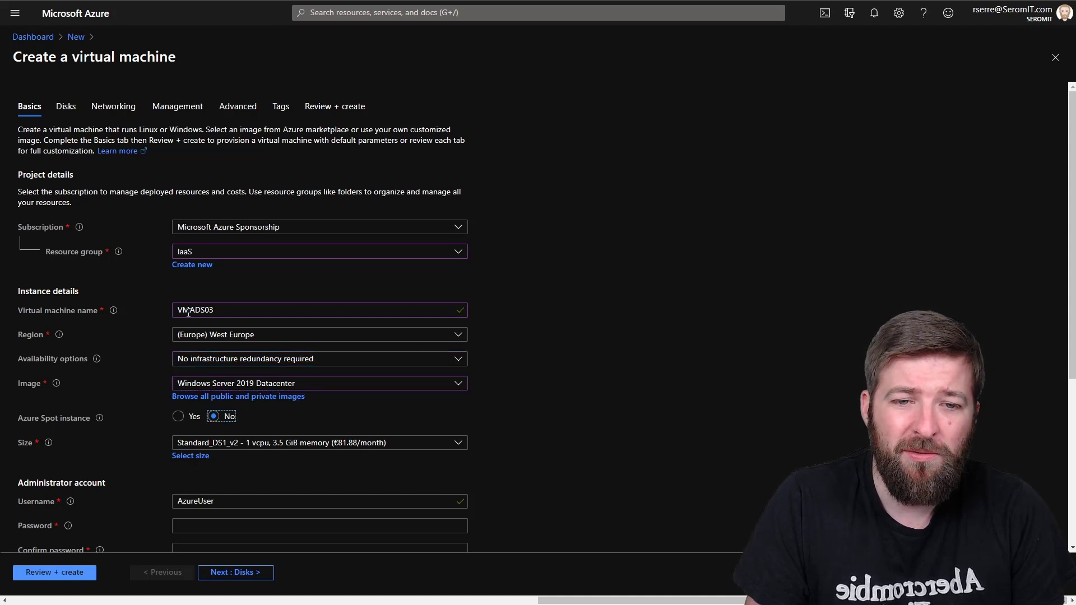
key(Tab)
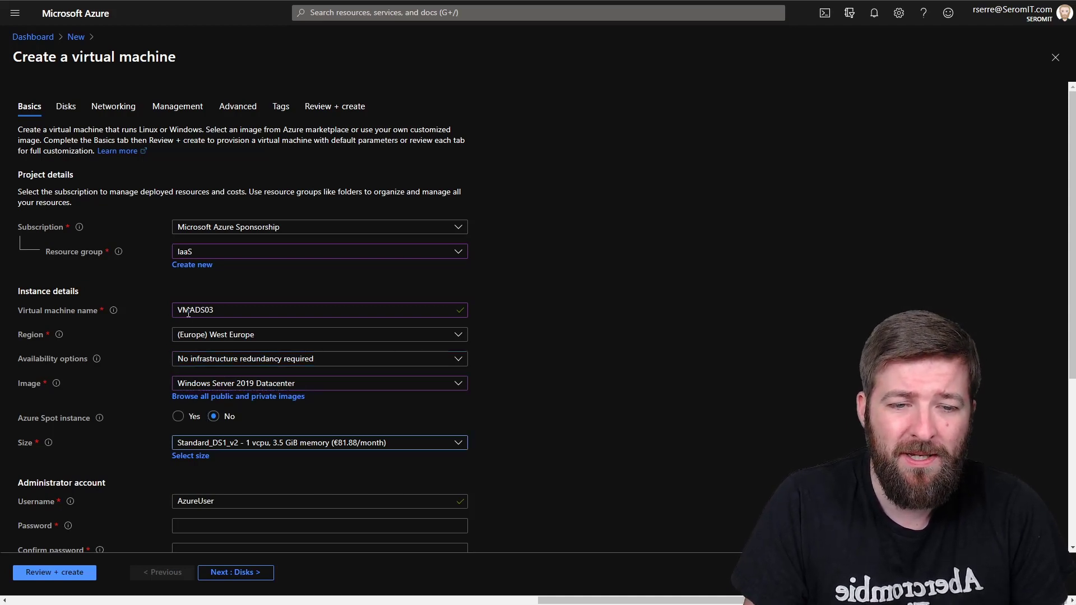
key(Return)
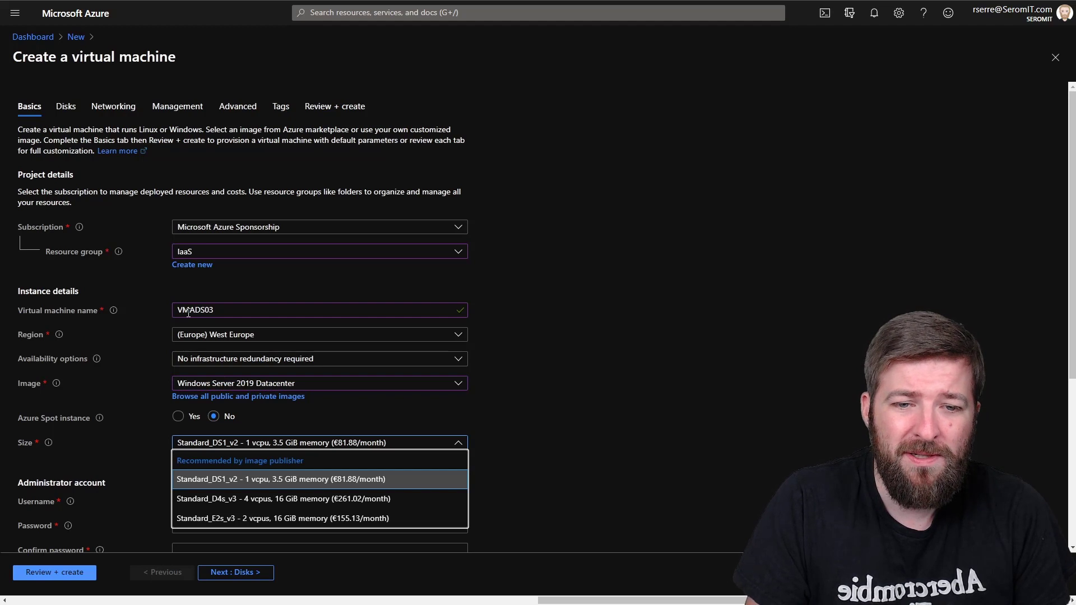
key(Down)
key(Down)
key(Up)
key(Up)
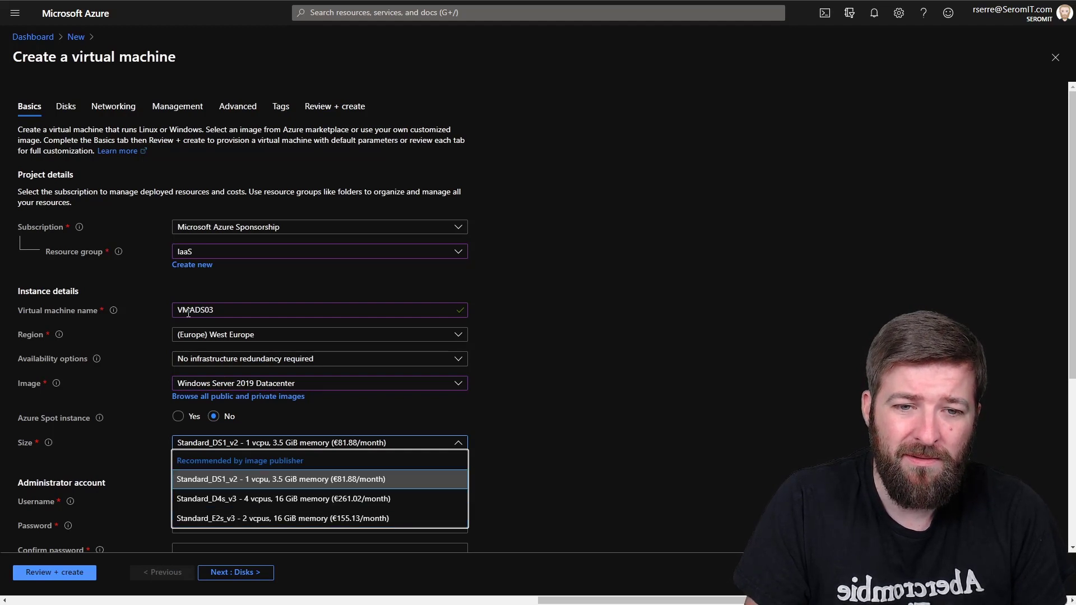
click(513, 395)
scroll(365, 324, down, 3)
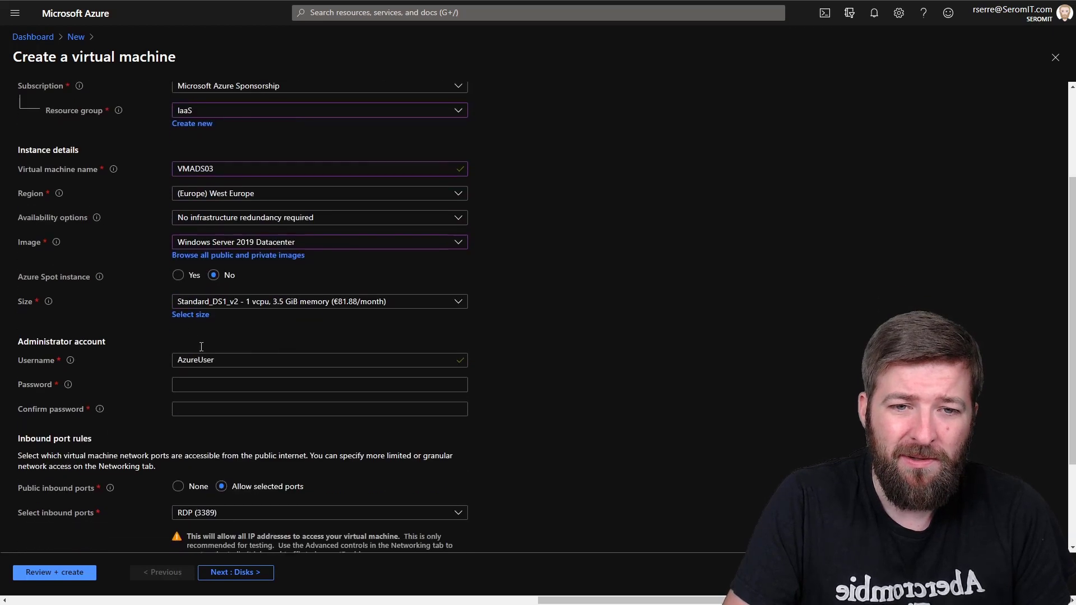
click(190, 314)
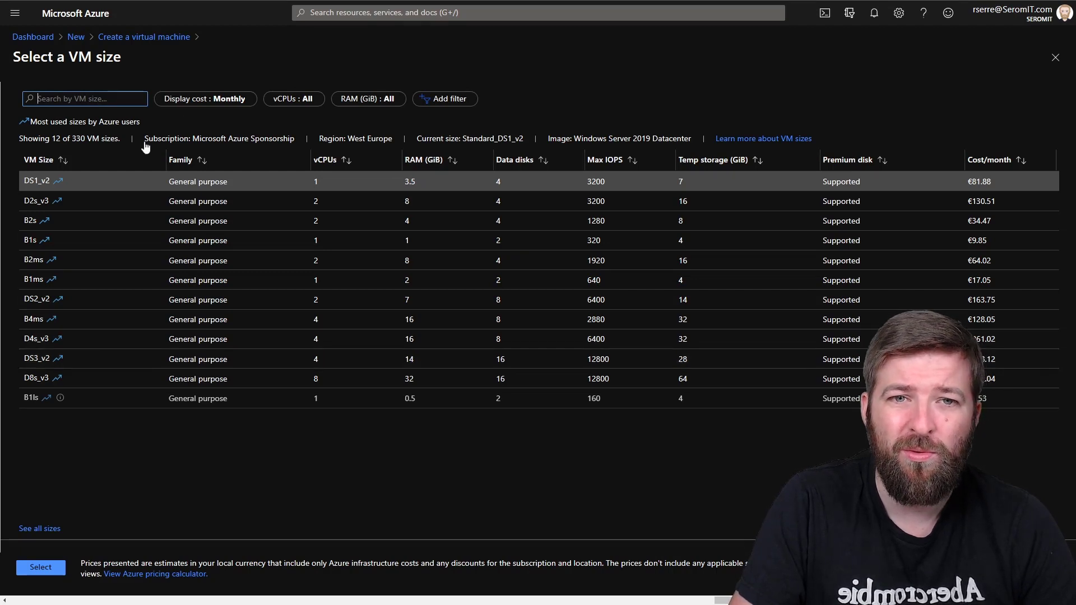
Step: Filter sizes to 2 vCPUs and 8 GiB RAM, then select Standard_D2s_v3
click(308, 100)
click(296, 176)
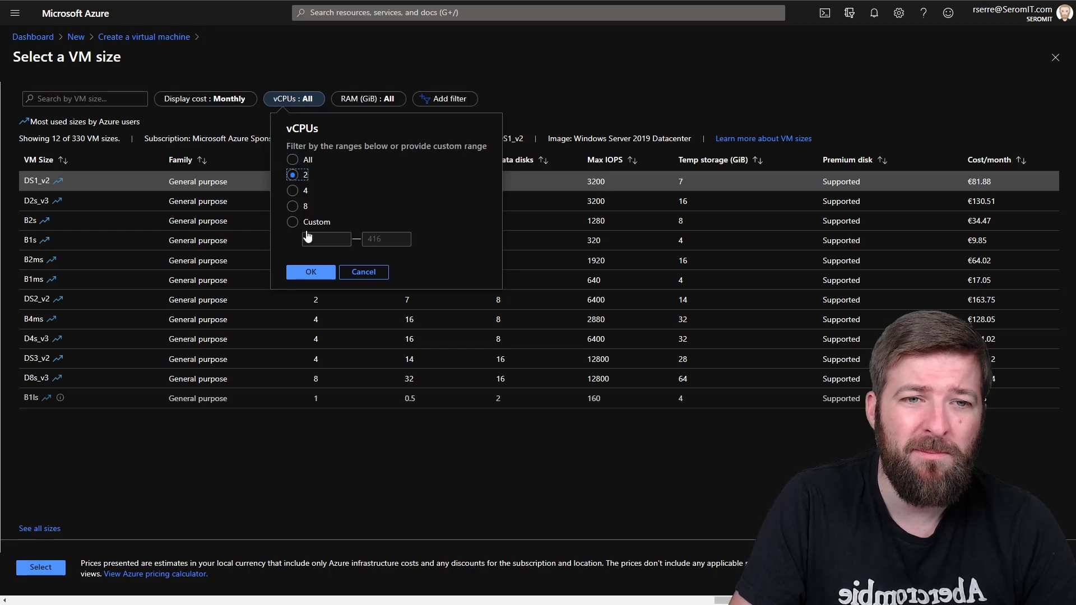
click(311, 272)
click(364, 100)
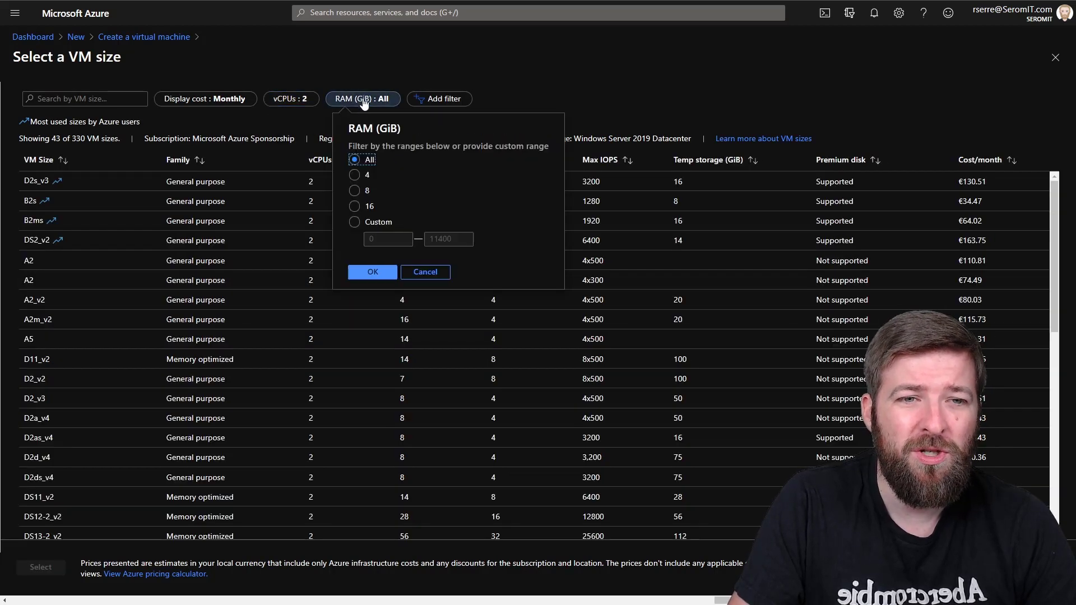
click(357, 190)
click(370, 272)
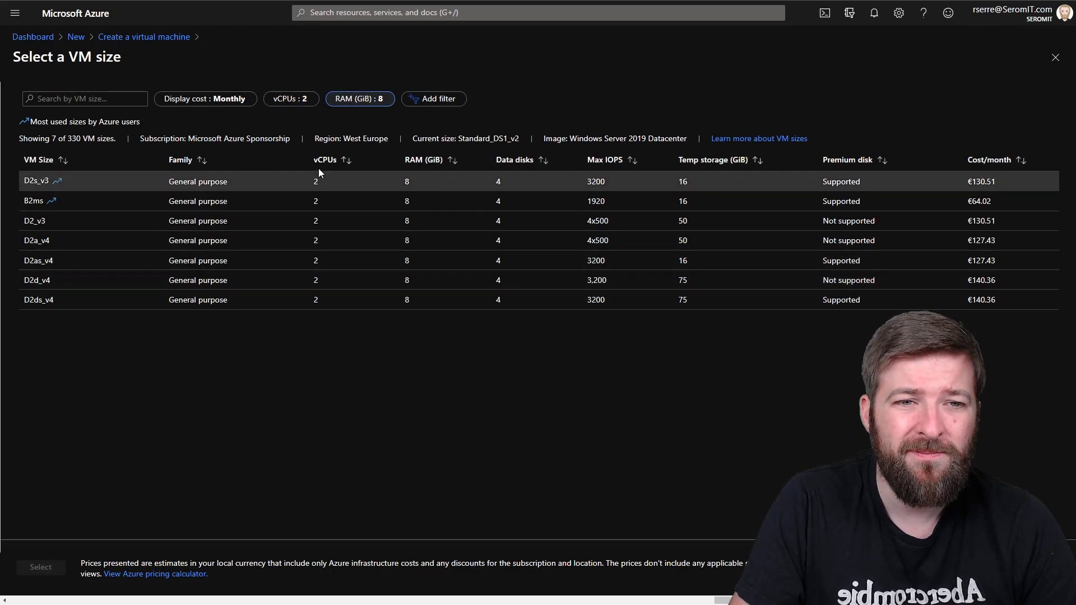
click(99, 185)
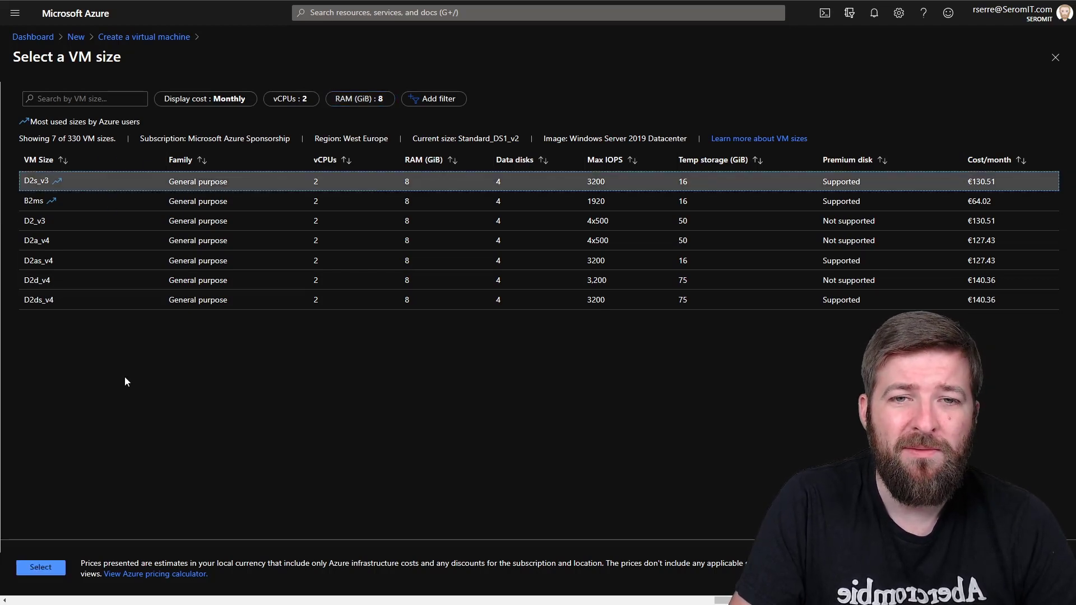
click(41, 567)
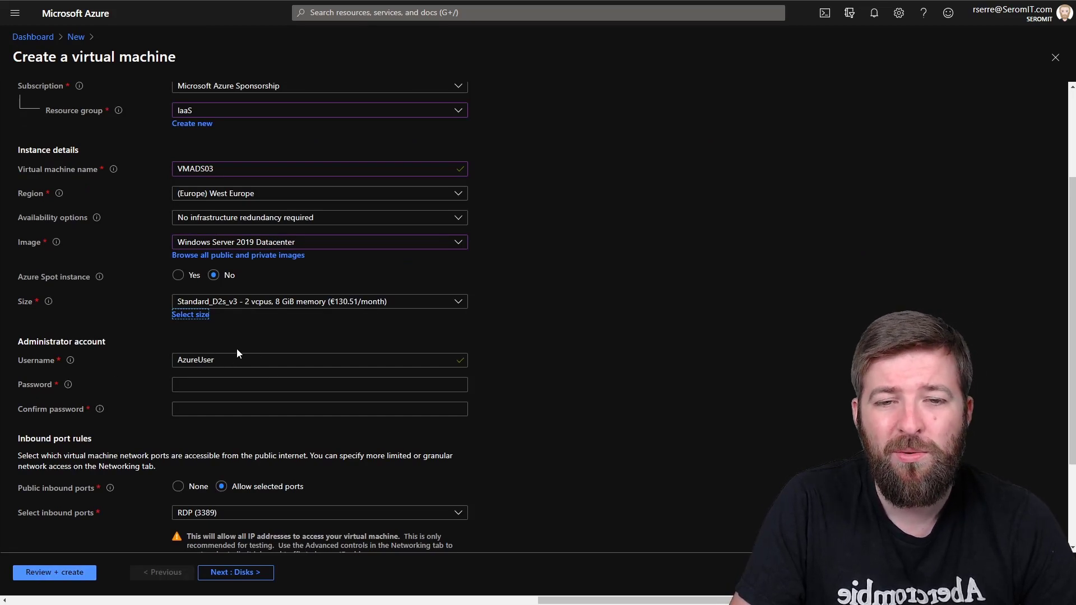
Step: Replace the administrator username and enter the password in both password fields
double_click(177, 361)
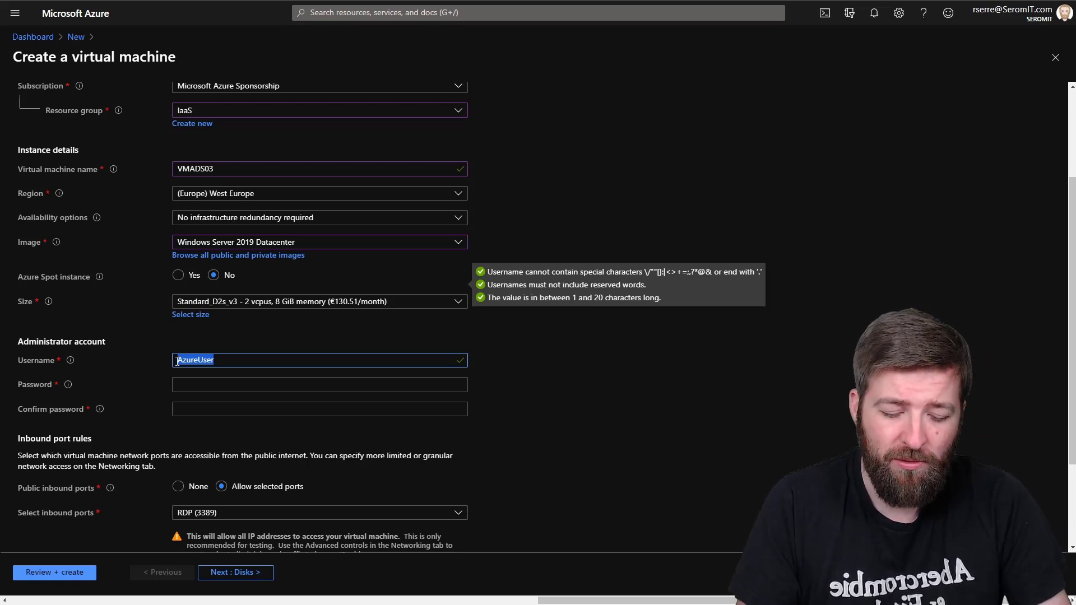
text(Romain)
key(Tab)
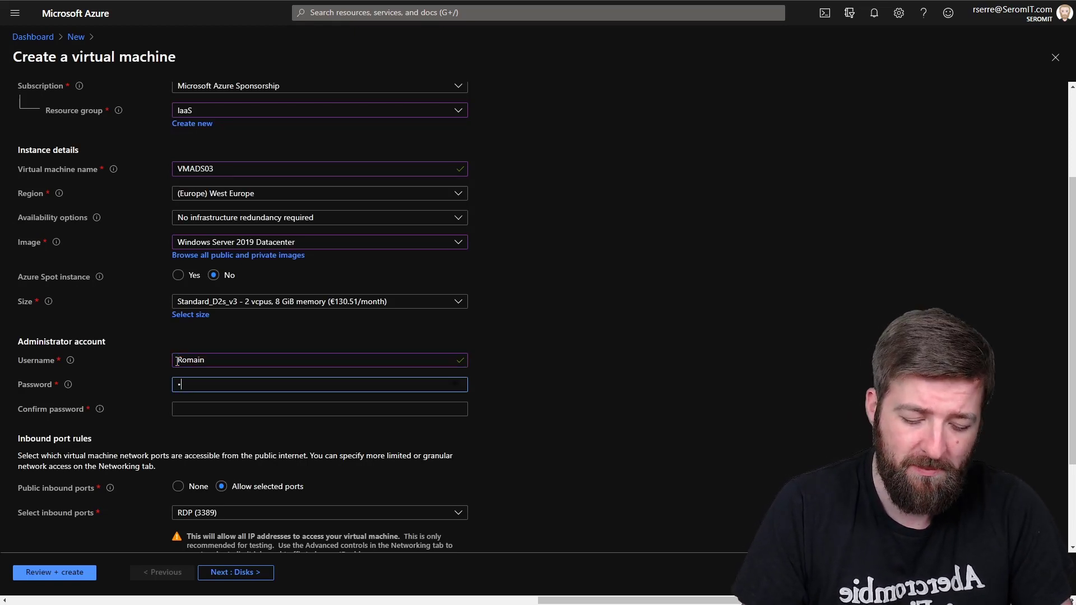
text(••••••••)
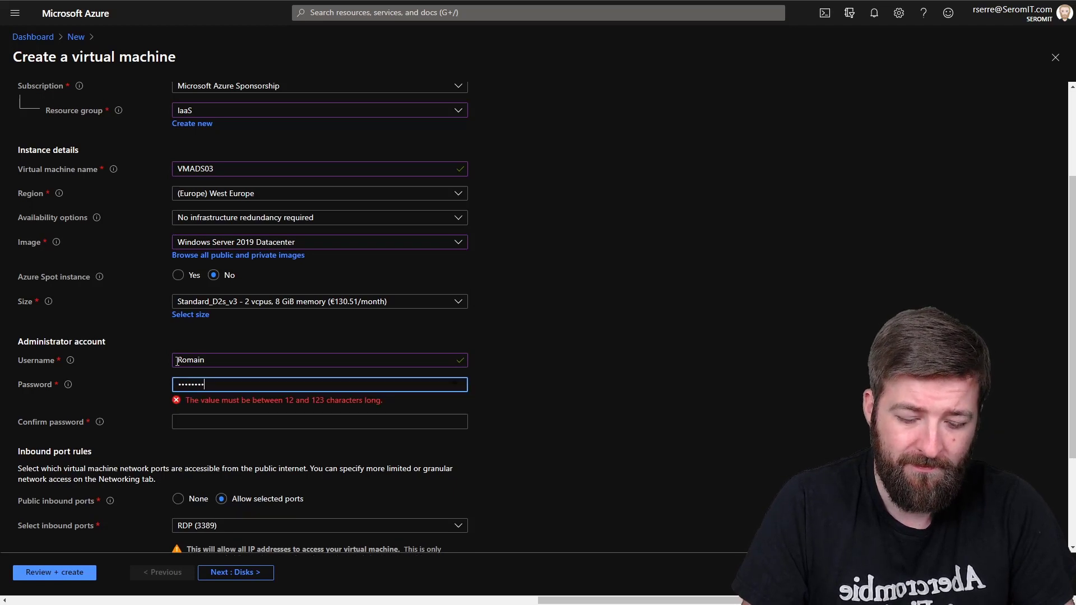
text(••)
text(•)
key(Tab)
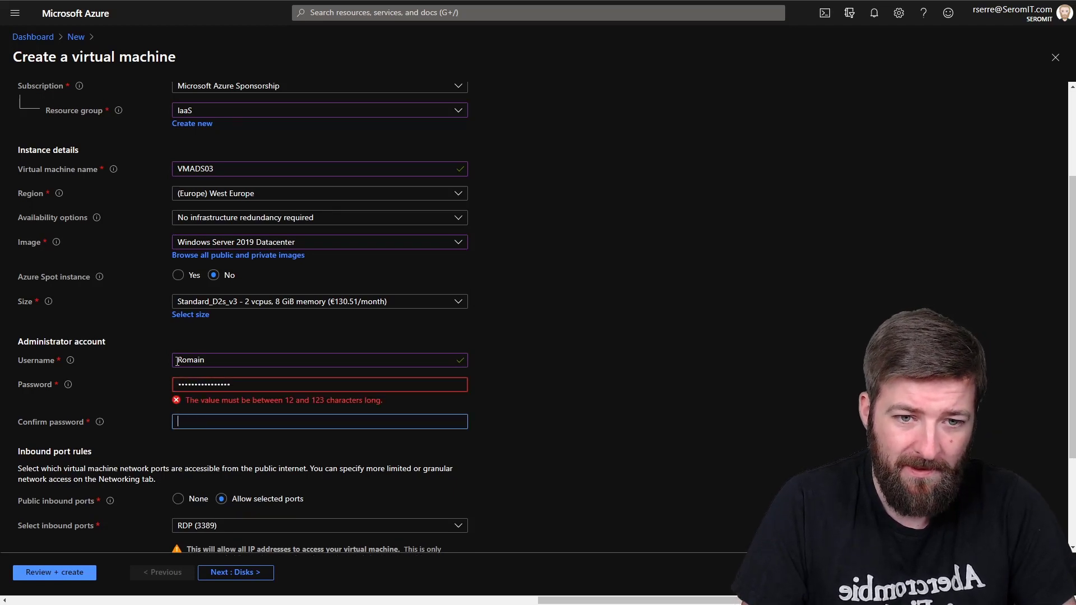
text(•)
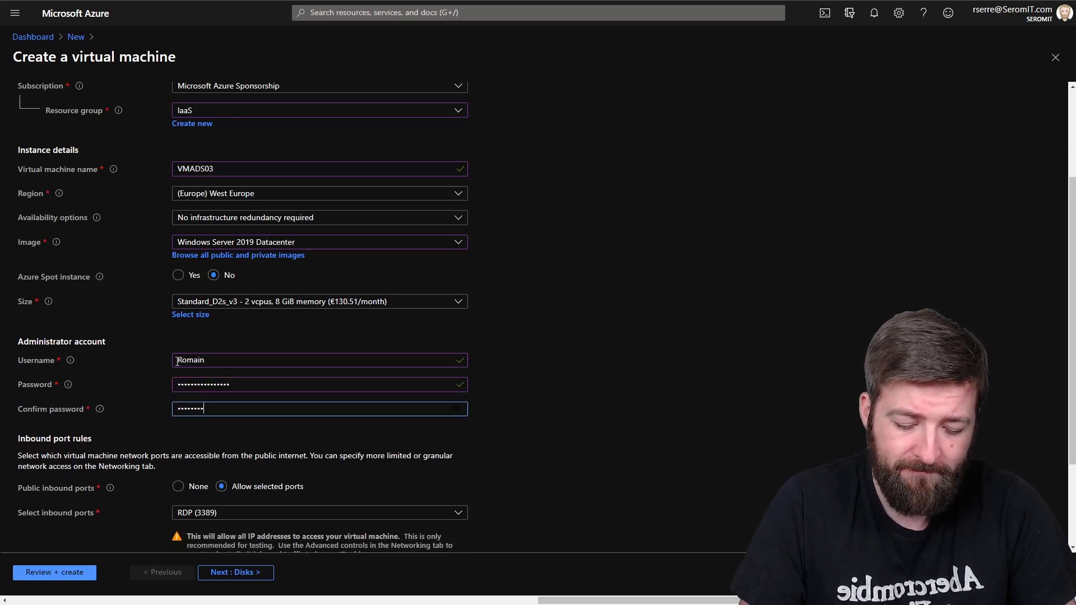
text(•••••••••••••••)
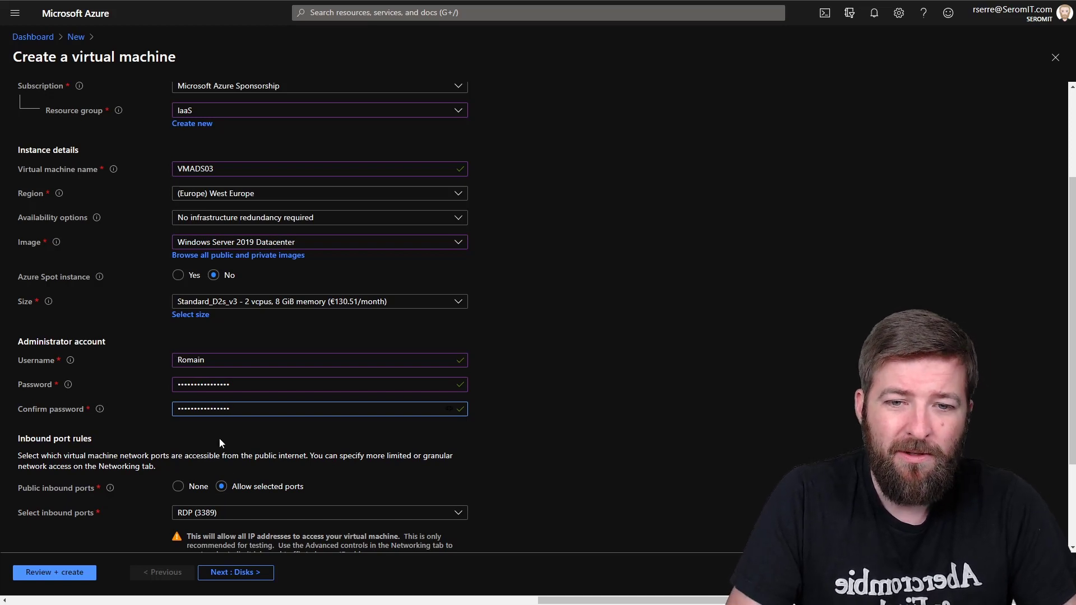
scroll(297, 464, down, 1)
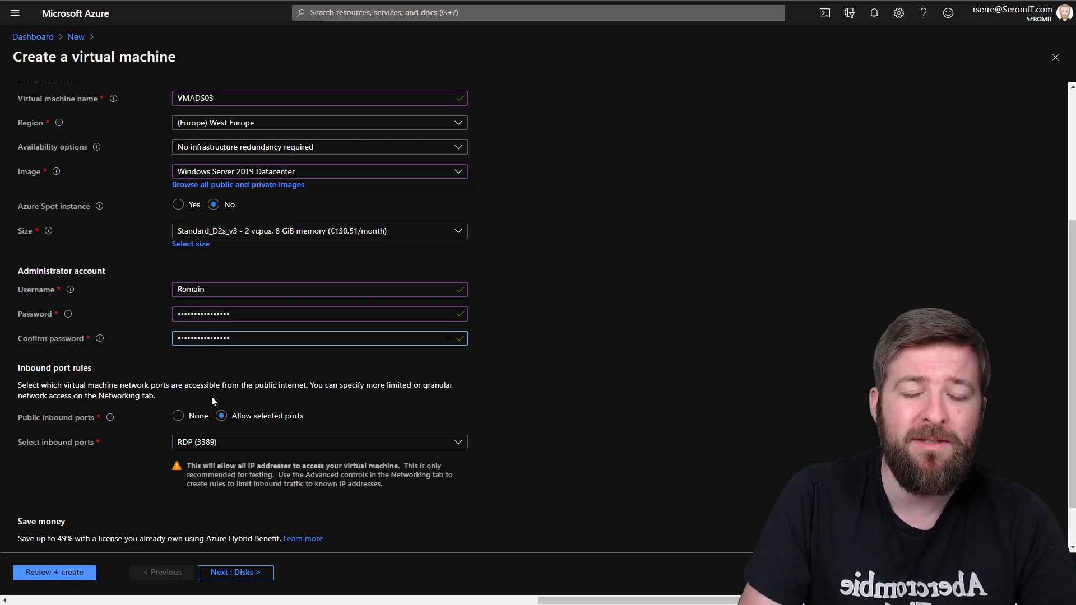
Step: Set public inbound ports to None and confirm Azure Hybrid Benefit for an existing Windows Server license
click(181, 421)
scroll(224, 412, down, 1)
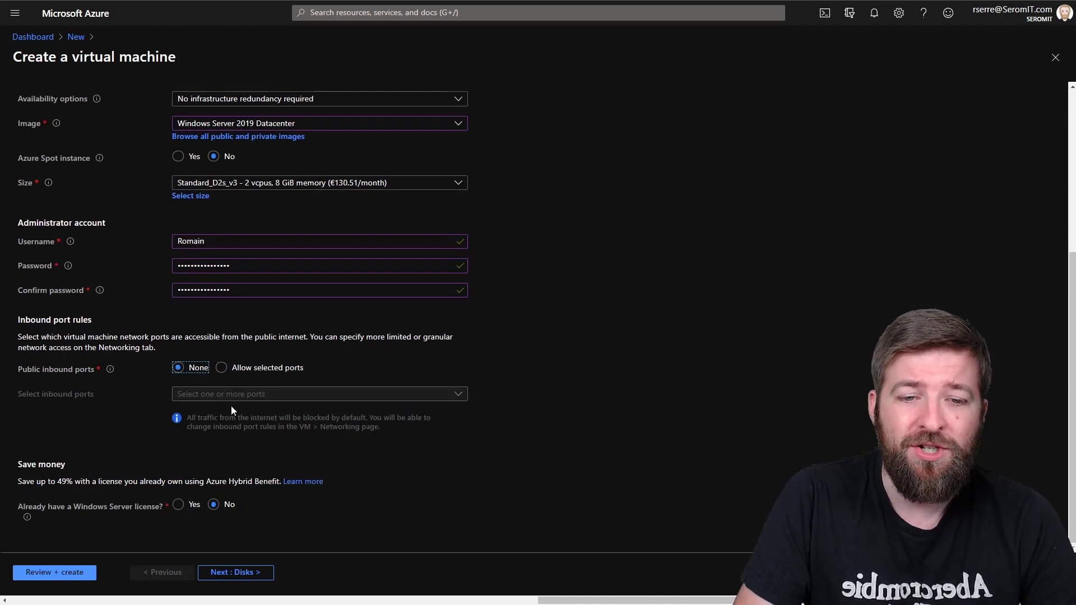
click(180, 507)
scroll(40, 504, down, 1)
click(37, 499)
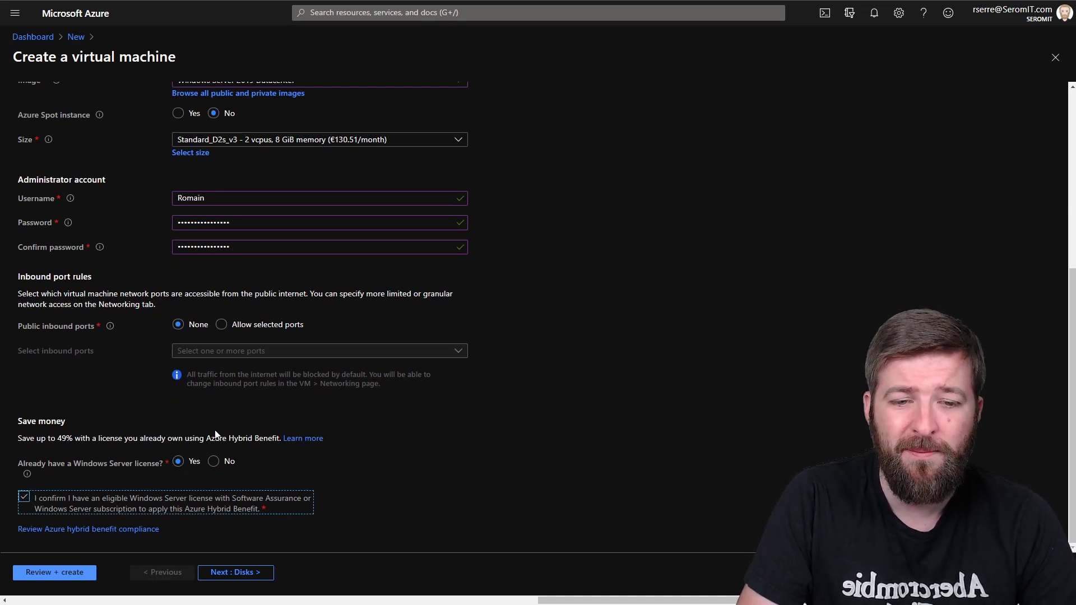
click(239, 572)
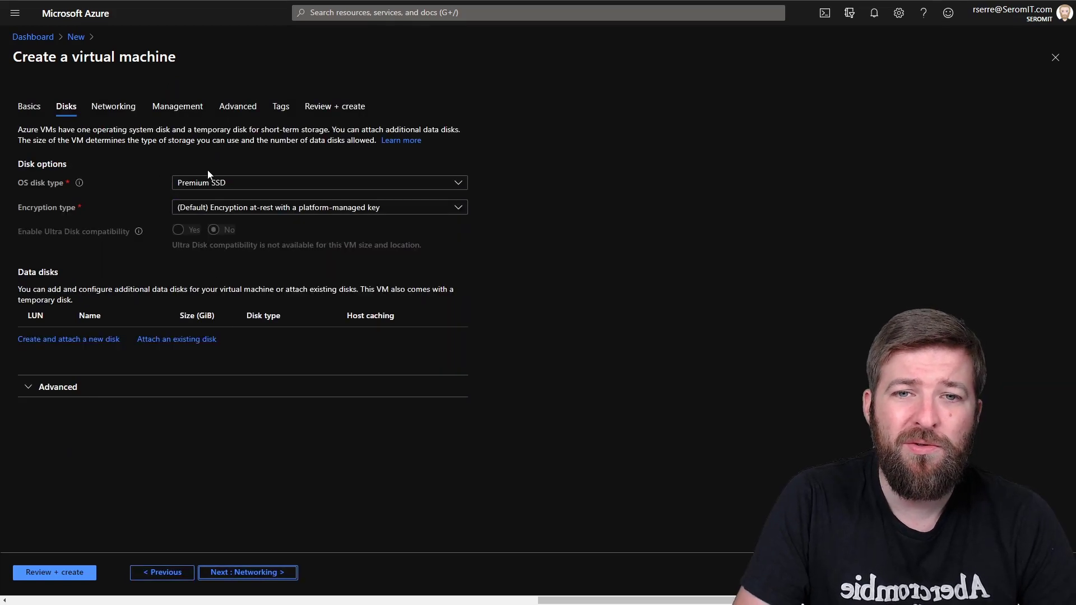
Step: Set the OS disk type to Standard SSD and begin creating a new data disk
click(224, 182)
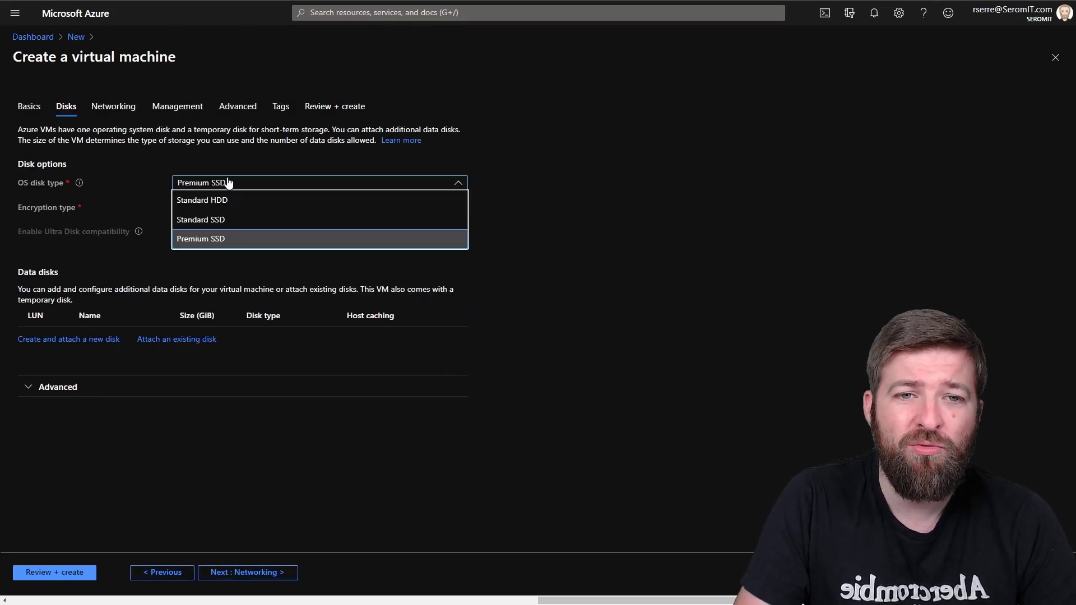
click(211, 218)
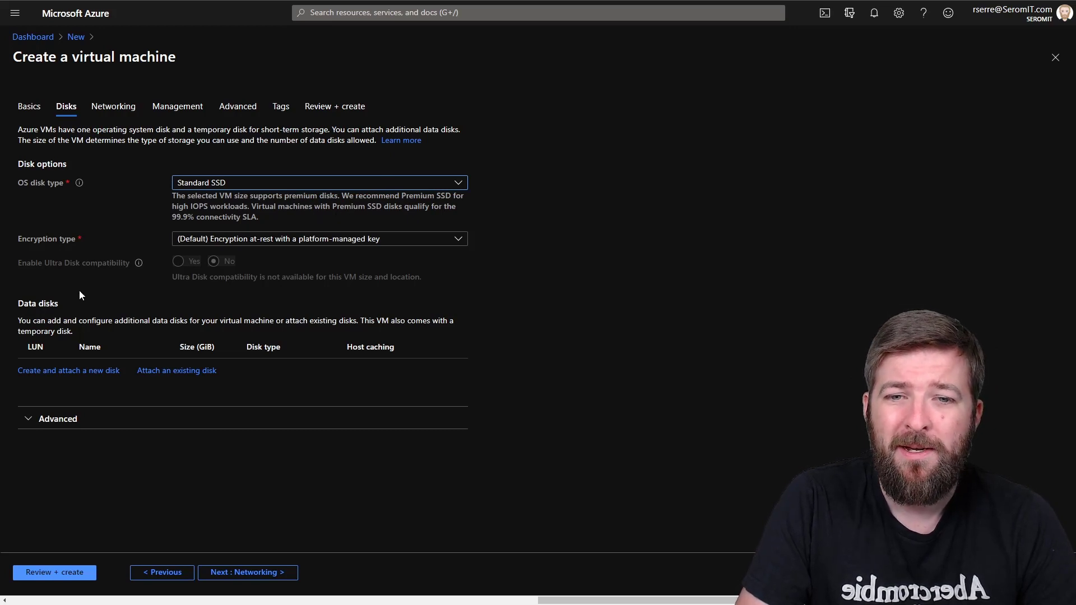
click(51, 371)
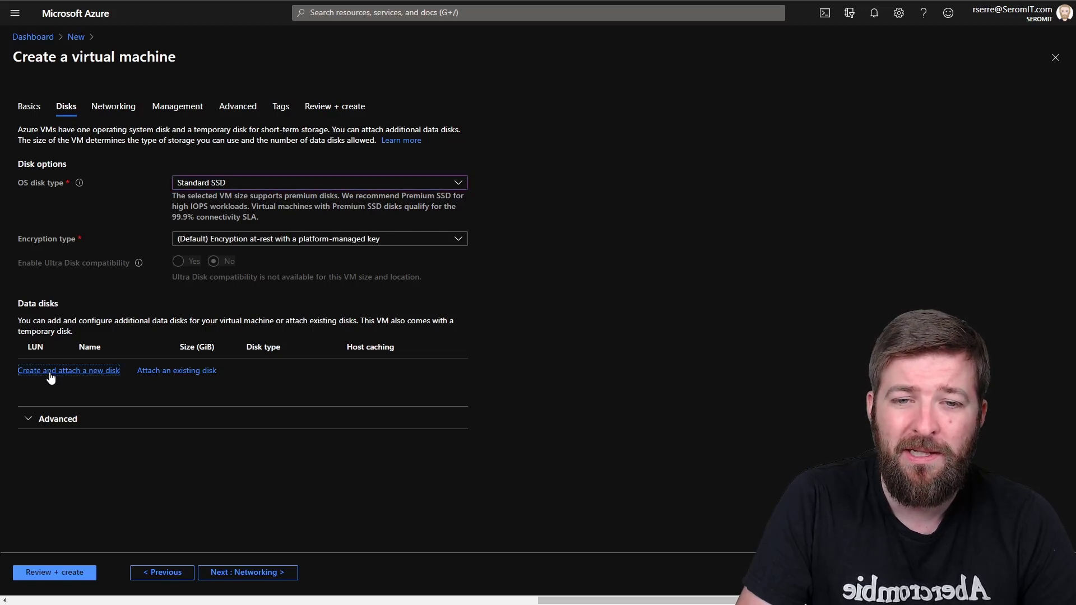
Step: Keep the new data disk as an empty disk sized at 64 GiB
click(184, 161)
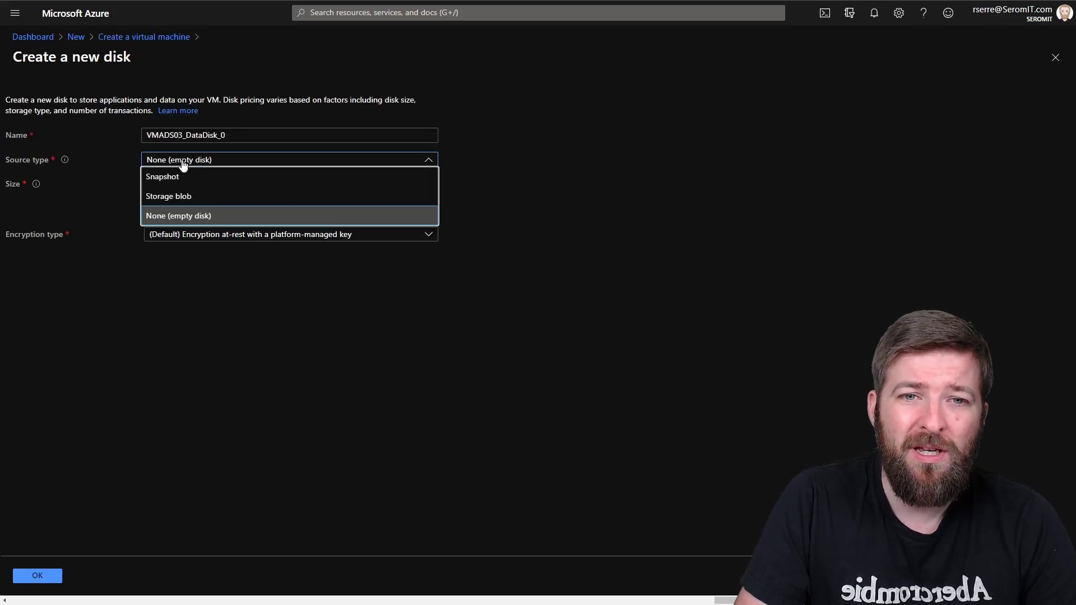
click(184, 163)
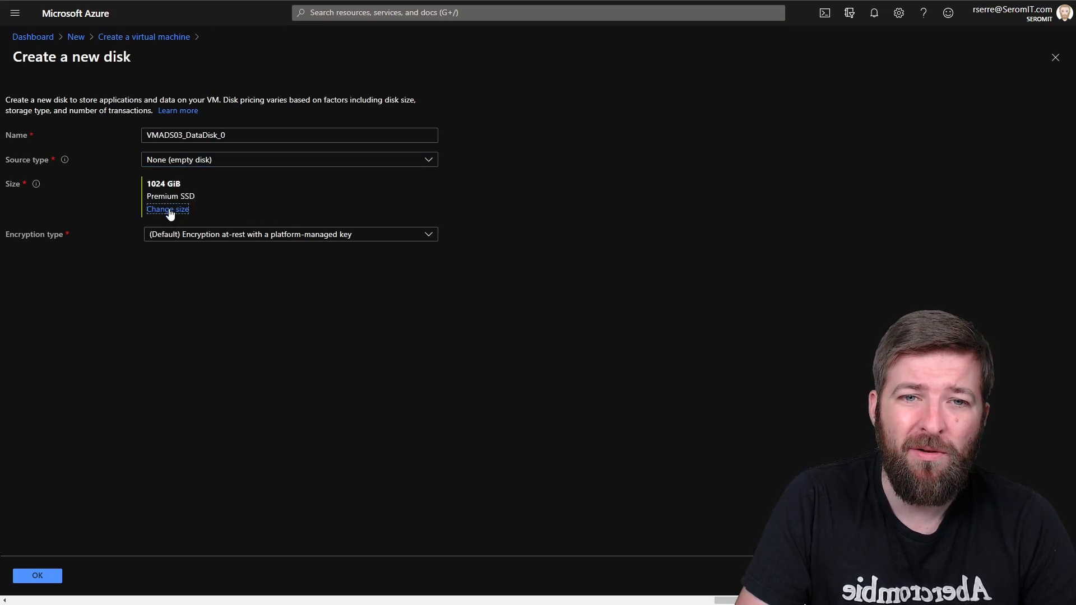
click(168, 212)
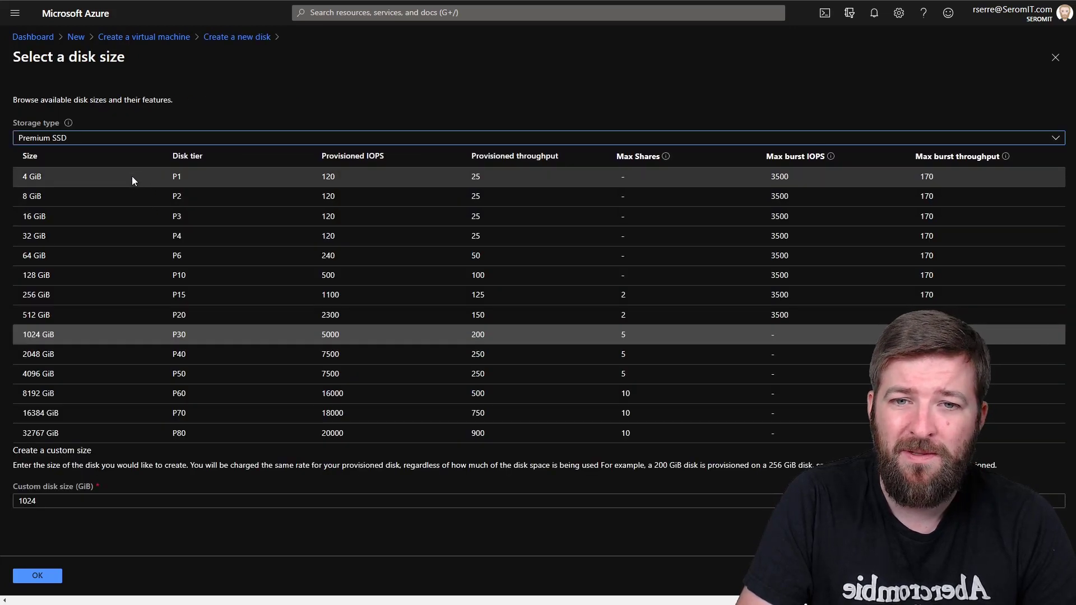
click(96, 256)
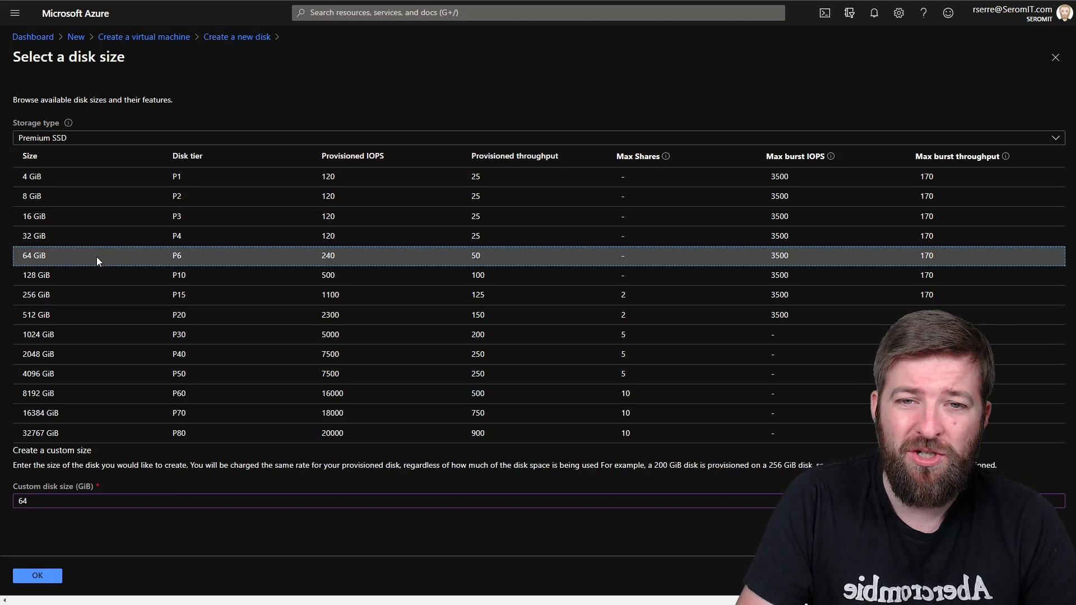
click(39, 576)
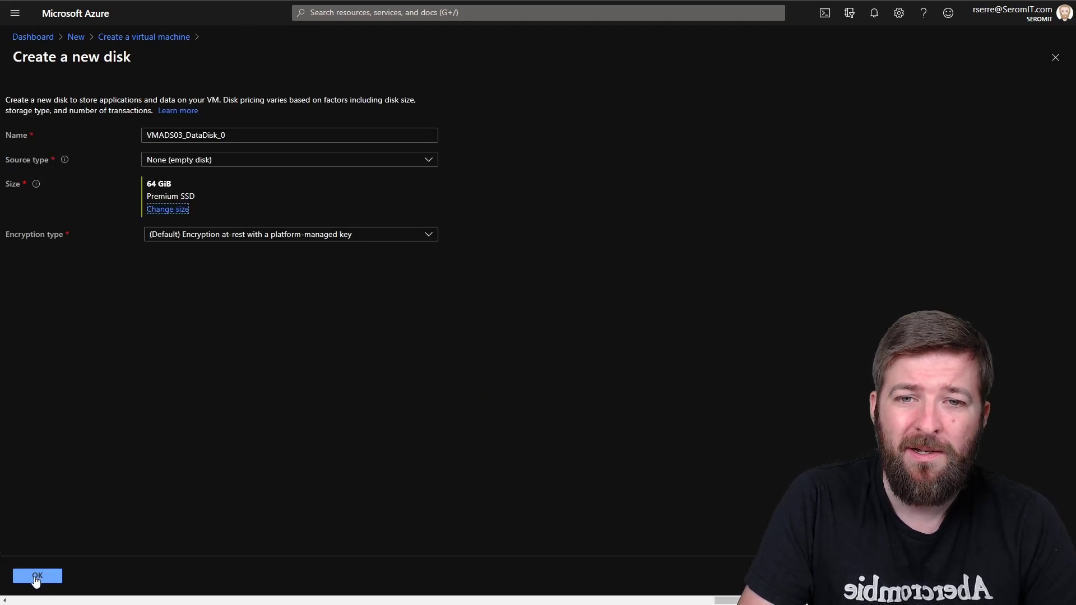
Step: Switch the disk to Standard SSD, keep platform-managed key encryption, and attach VMADS03_DataDisk_0
click(168, 209)
click(83, 140)
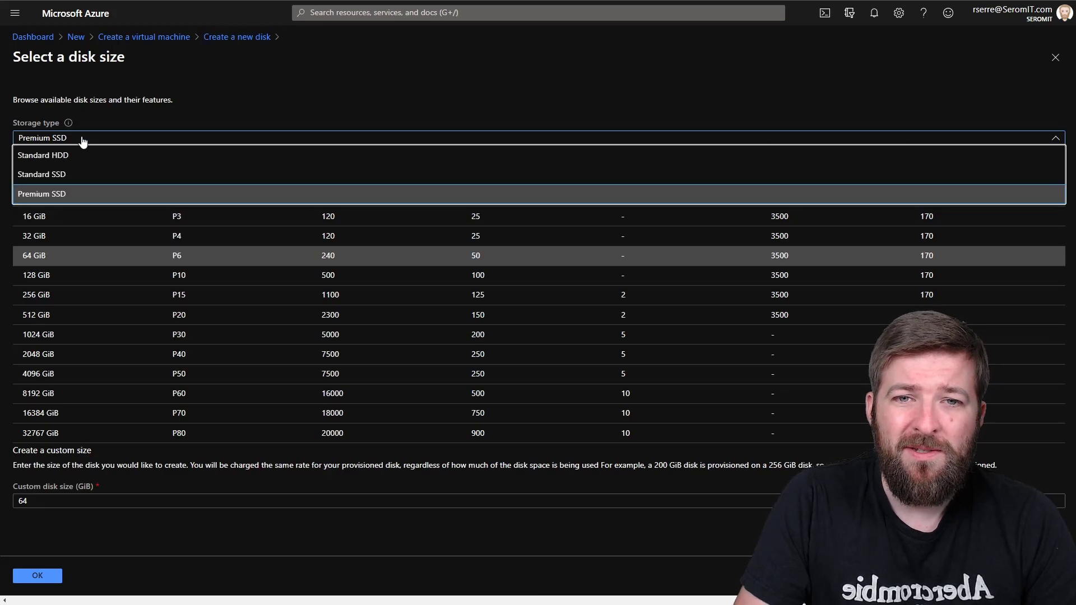
click(45, 175)
click(38, 576)
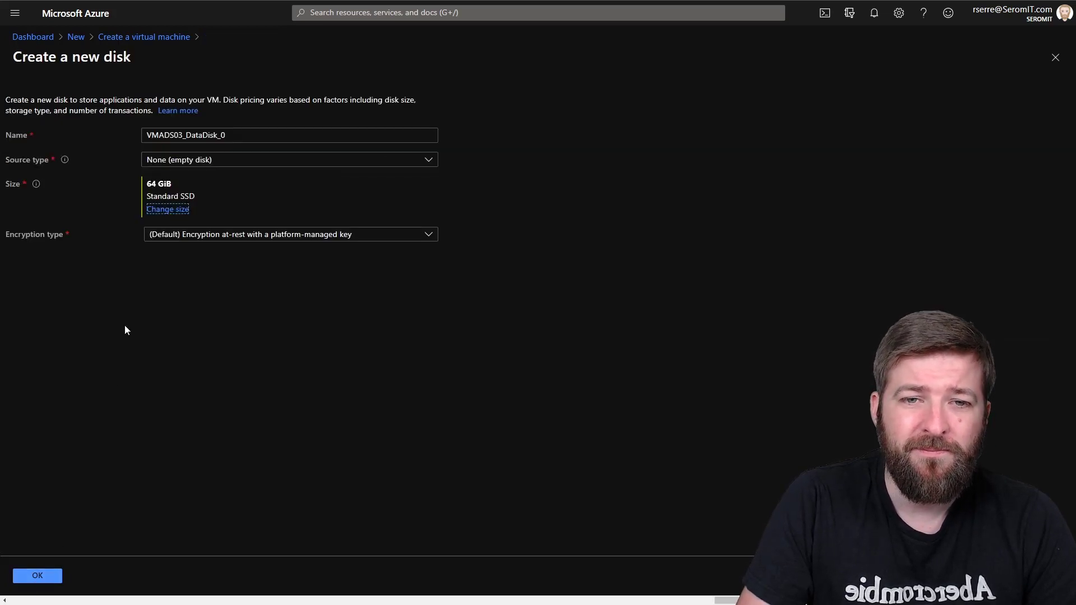
click(241, 236)
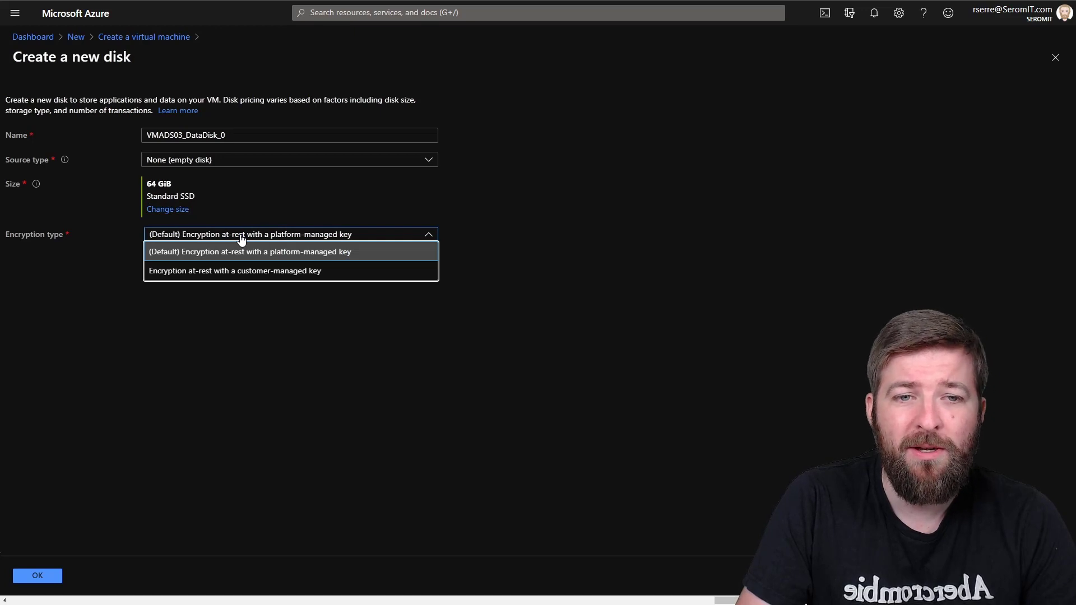
click(241, 238)
click(38, 576)
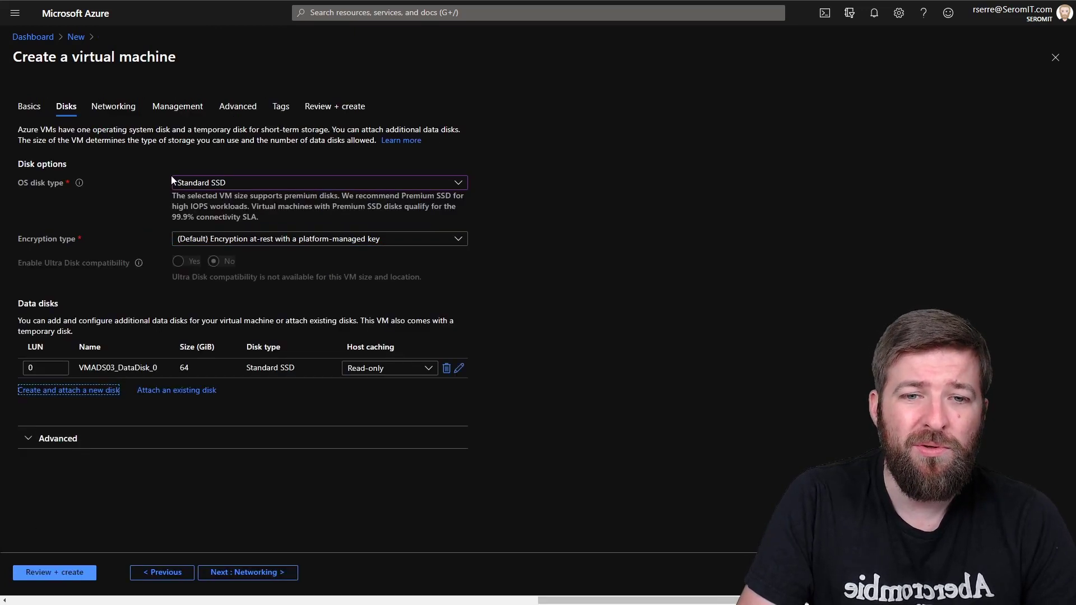
Step: Expand the Advanced disk options and proceed to the Networking tab
click(44, 438)
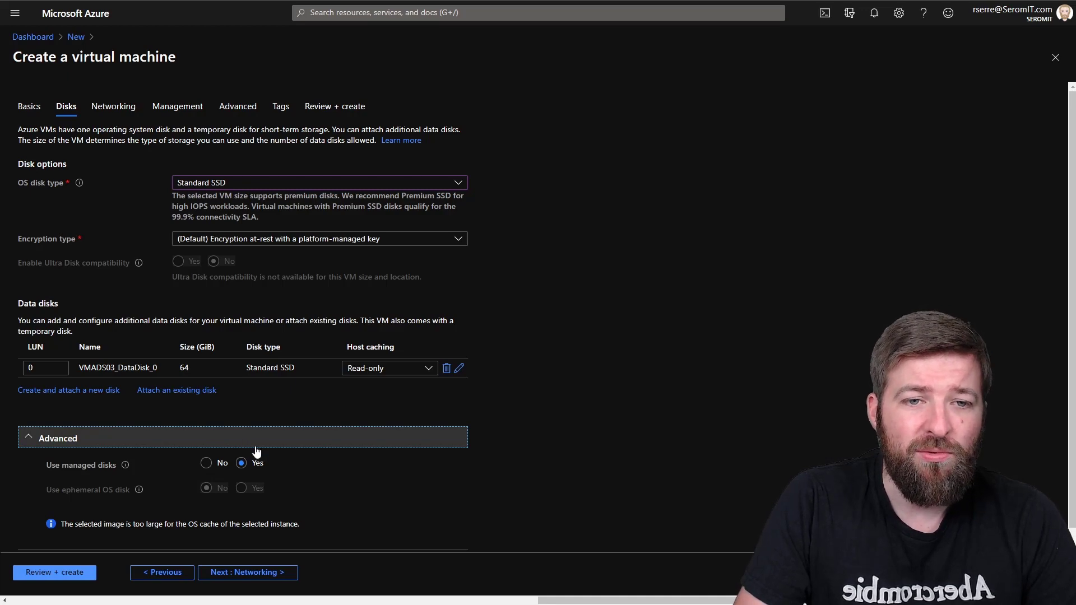
click(236, 578)
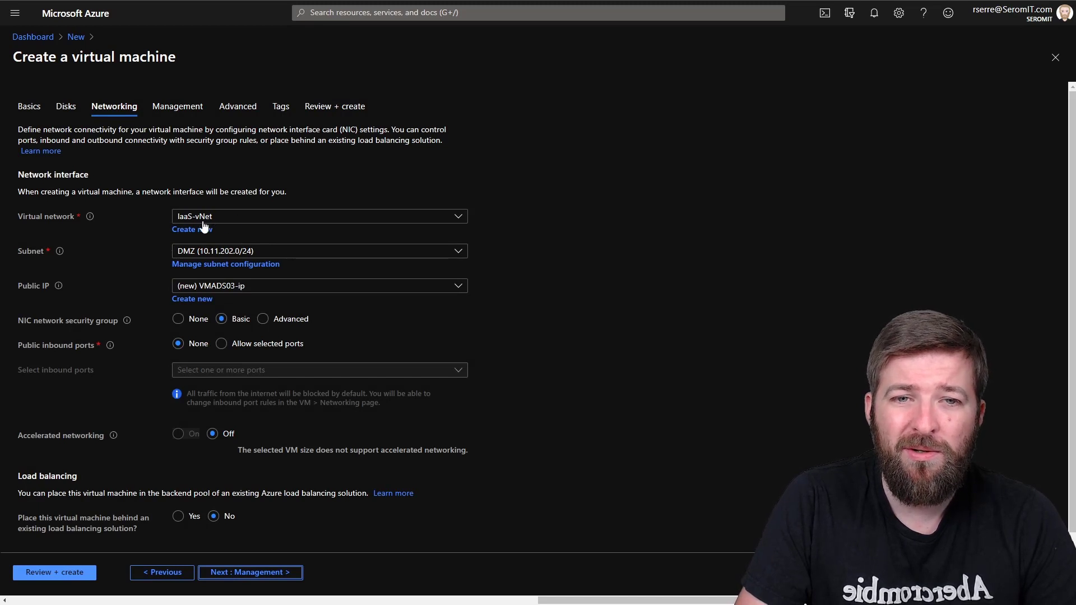
Step: Put the VM on the LAN subnet (10.11.201.0/24) with no public IP or NIC security group
click(218, 251)
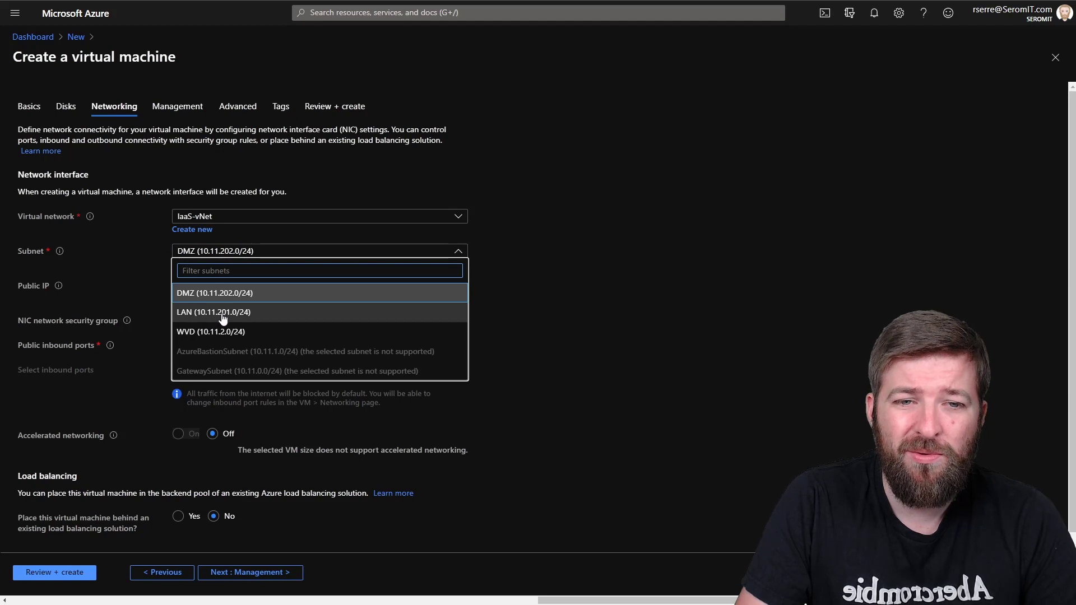
click(222, 317)
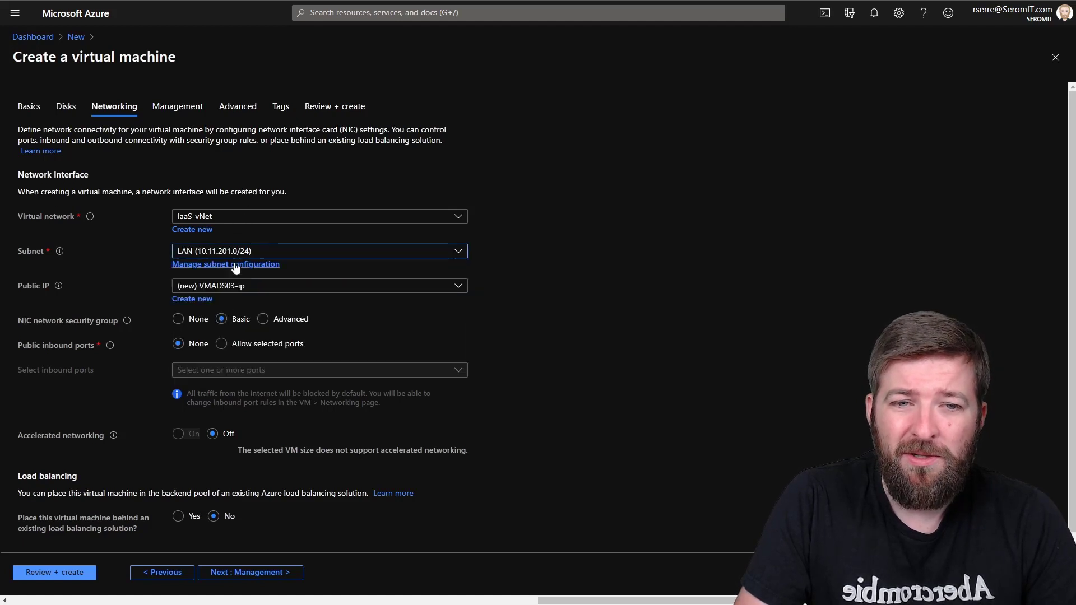
click(207, 289)
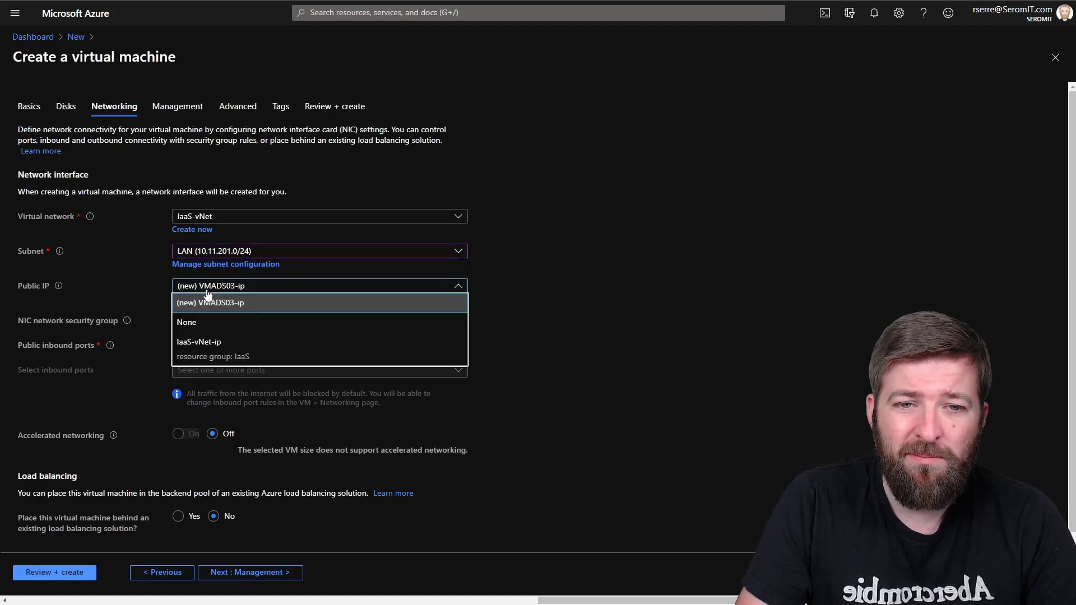
click(208, 317)
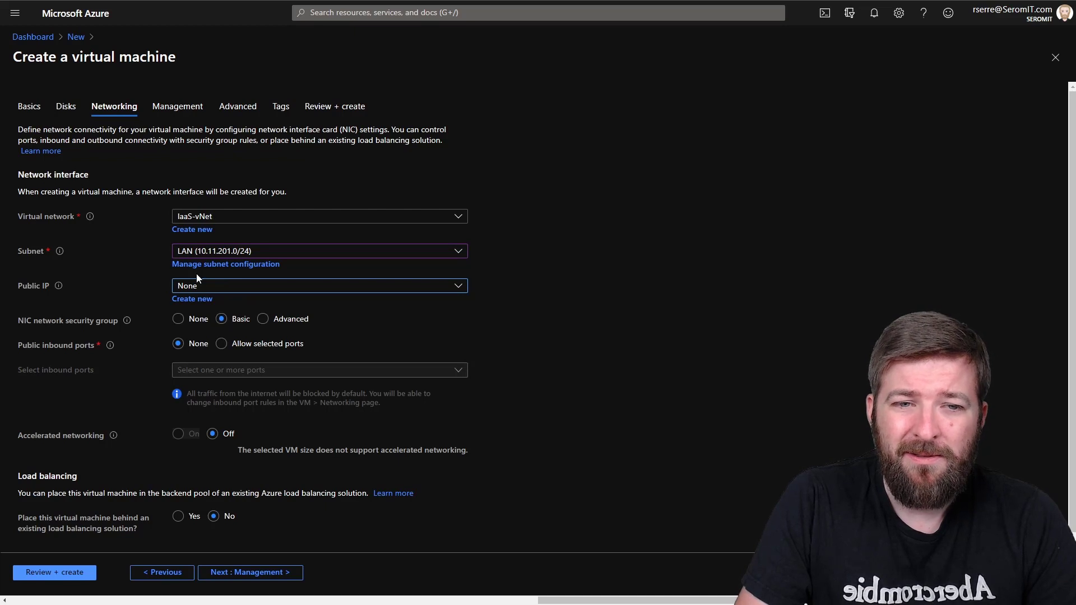
click(178, 320)
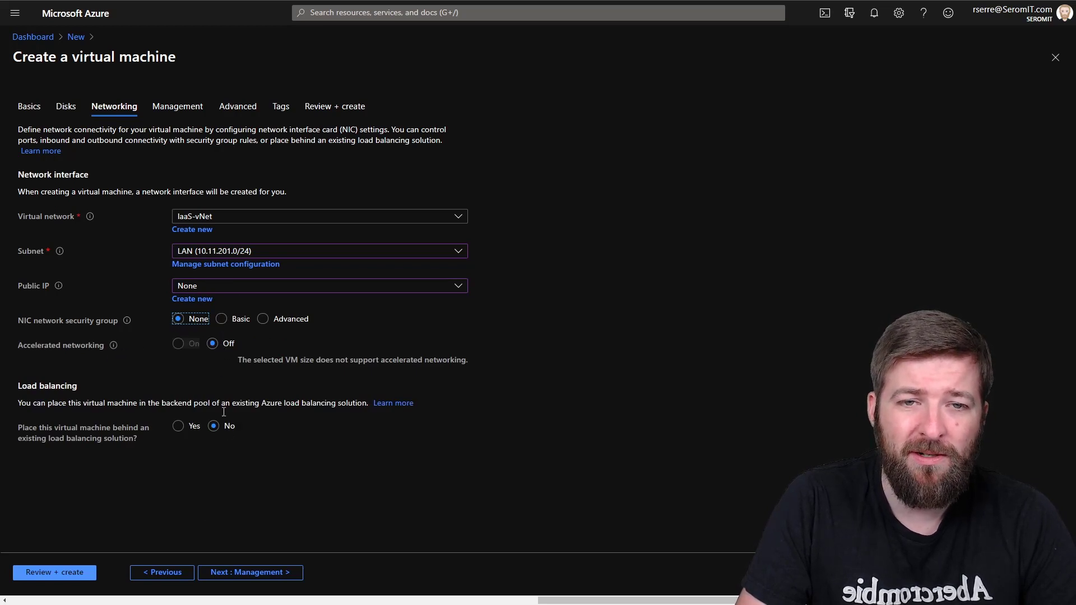
click(228, 572)
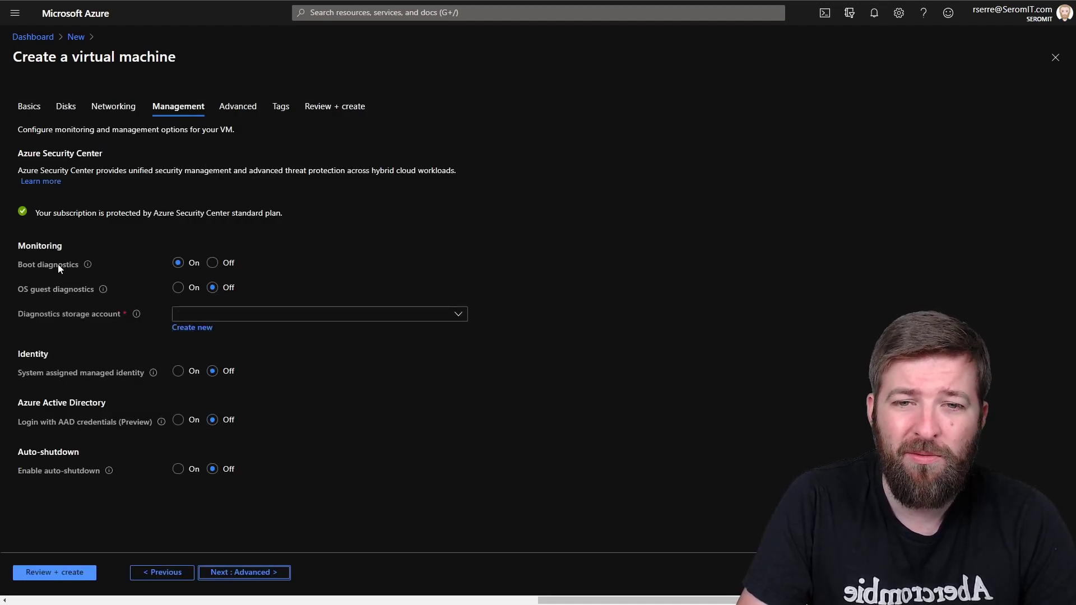
Step: Set Boot diagnostics to Off on the Management tab and advance to the Advanced tab
click(213, 263)
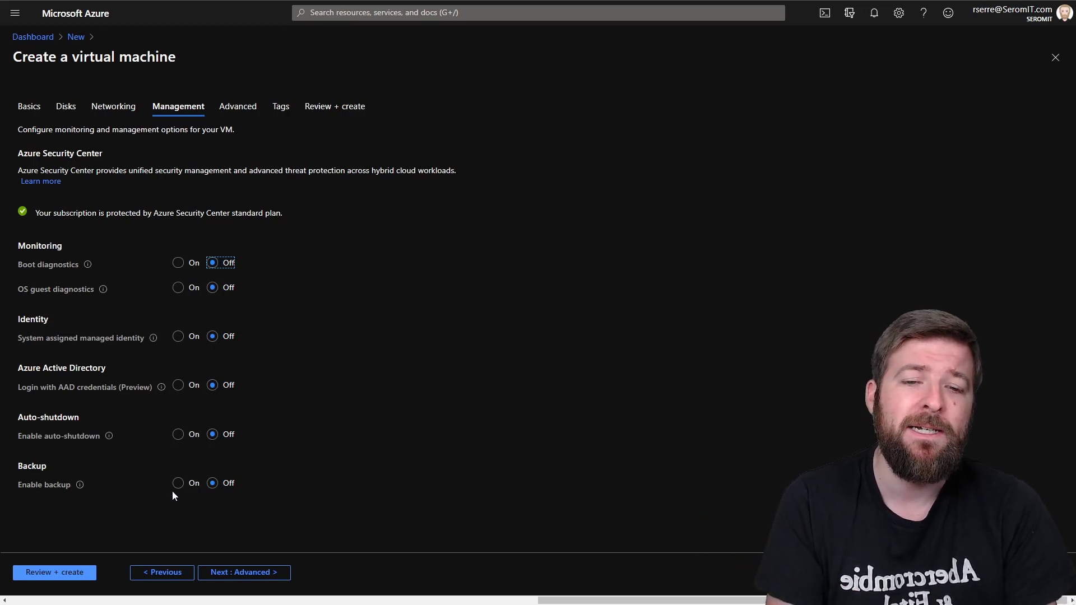
click(252, 574)
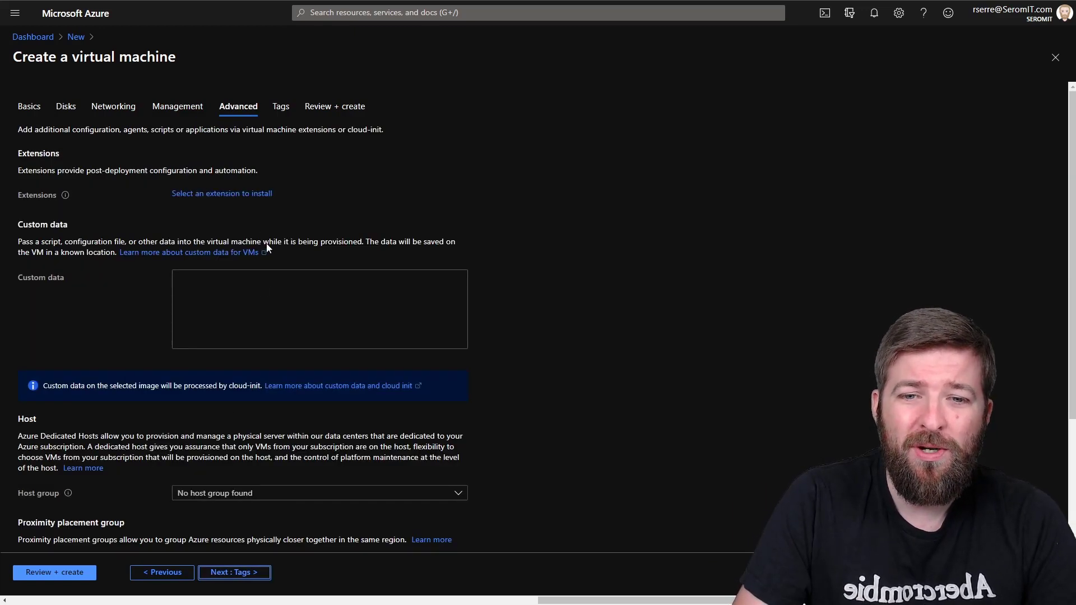
Step: Choose Gen 2 as the VM generation and proceed to the Review + create page
scroll(267, 245, down, 3)
click(223, 508)
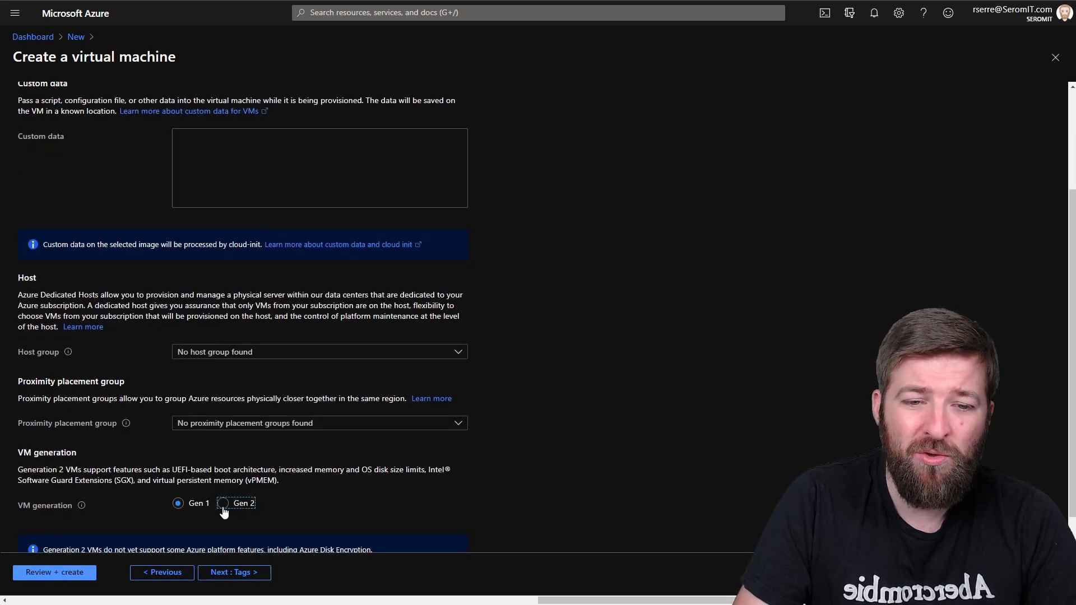
scroll(289, 389, down, 1)
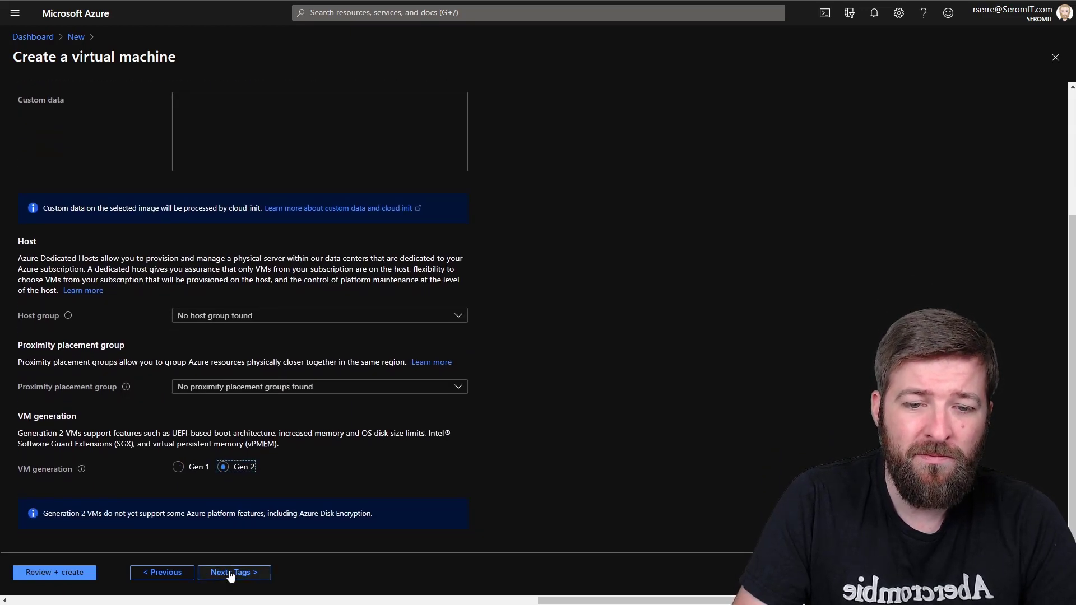
click(69, 573)
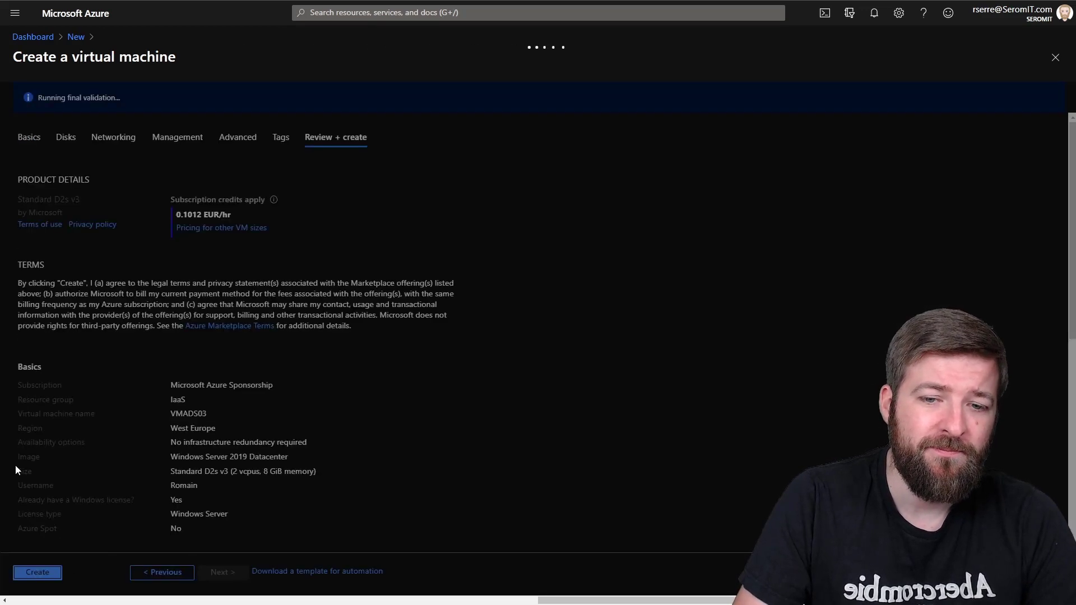
Step: Create VMADS03 and wait for its deployment in resource group IaaS to complete
click(38, 572)
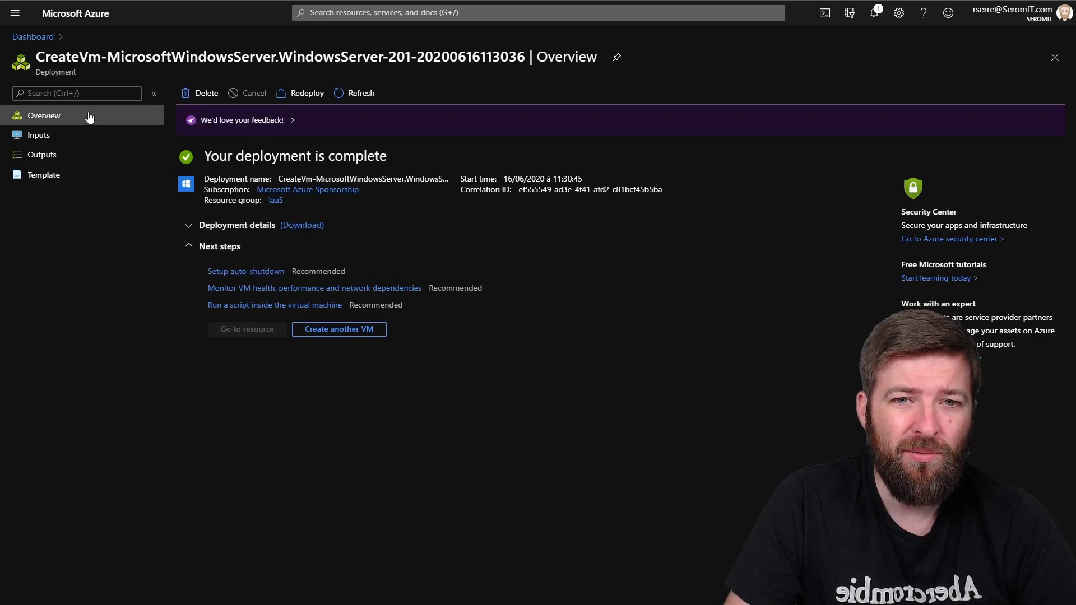
Step: Open the VMADS03 virtual machine through the dashboard's IaaS resource group
click(59, 17)
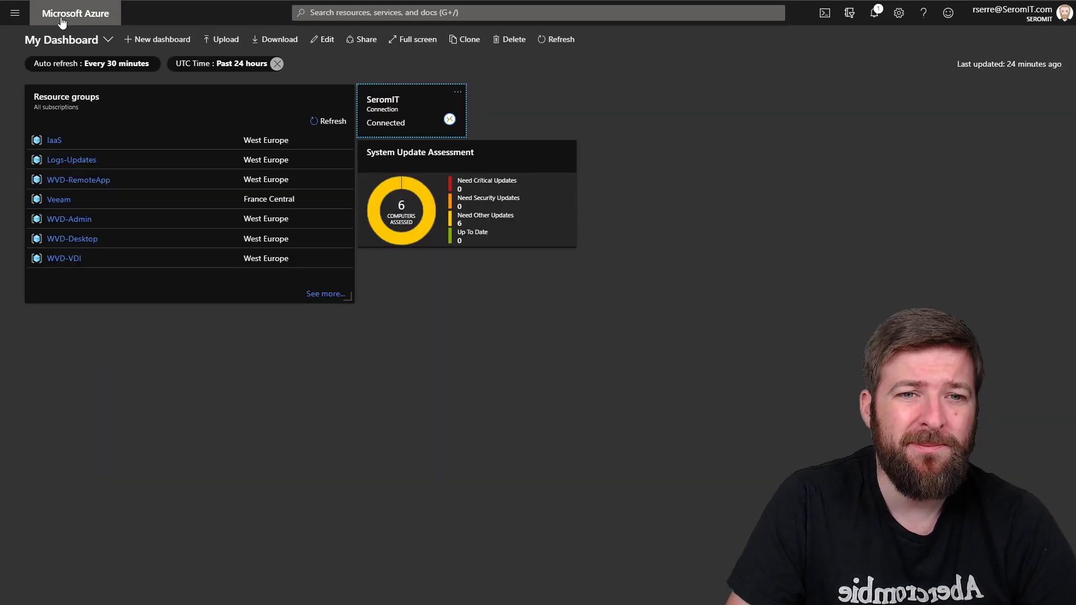
click(55, 140)
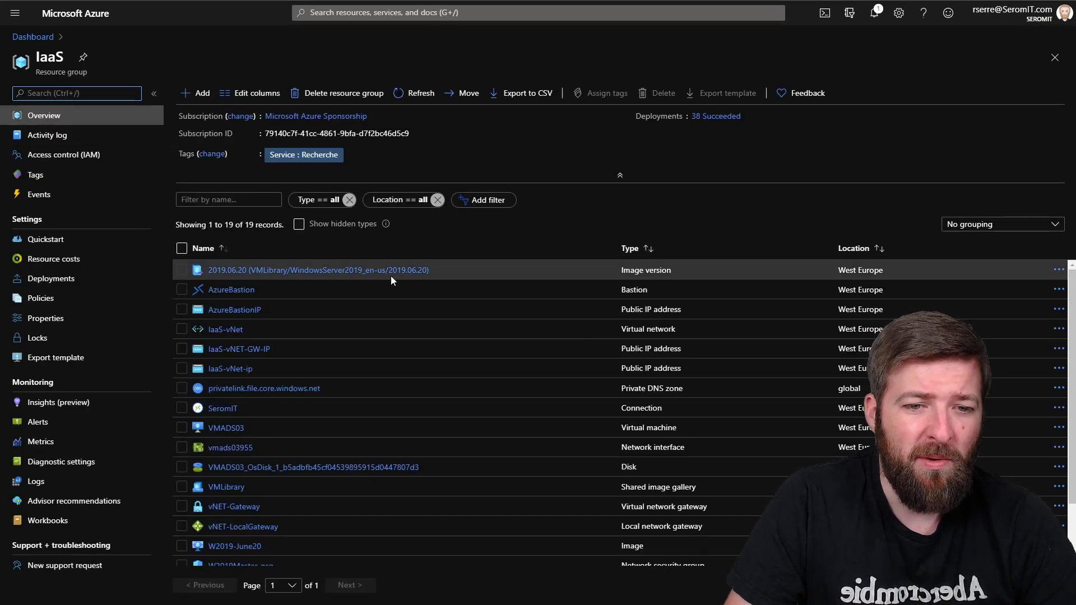
click(218, 429)
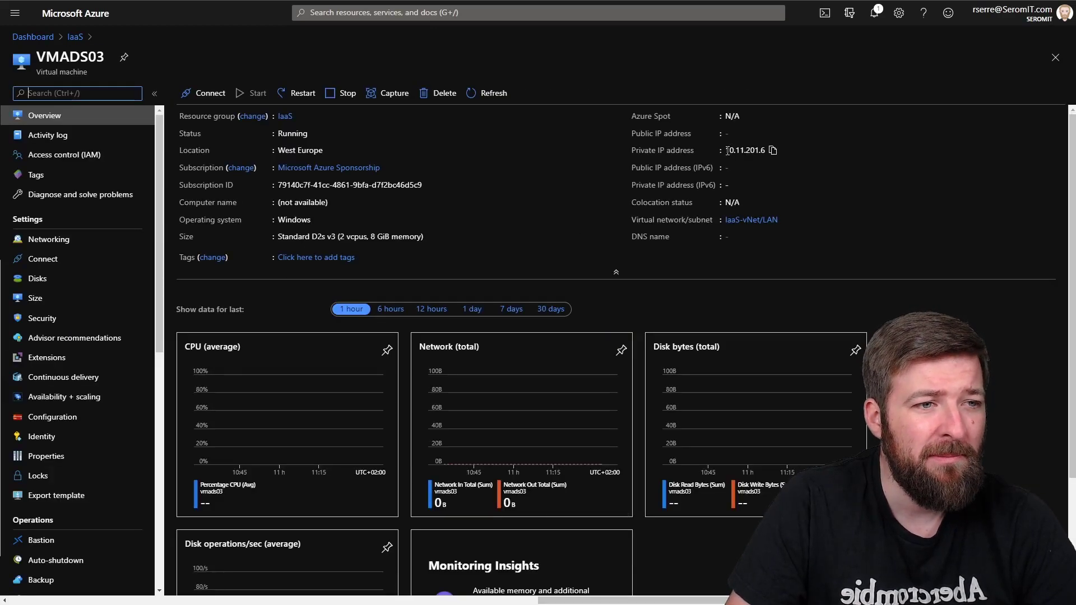
Step: Copy VMADS03's private IP 10.11.201.6 and go to its Networking page
drag(727, 150, 766, 150)
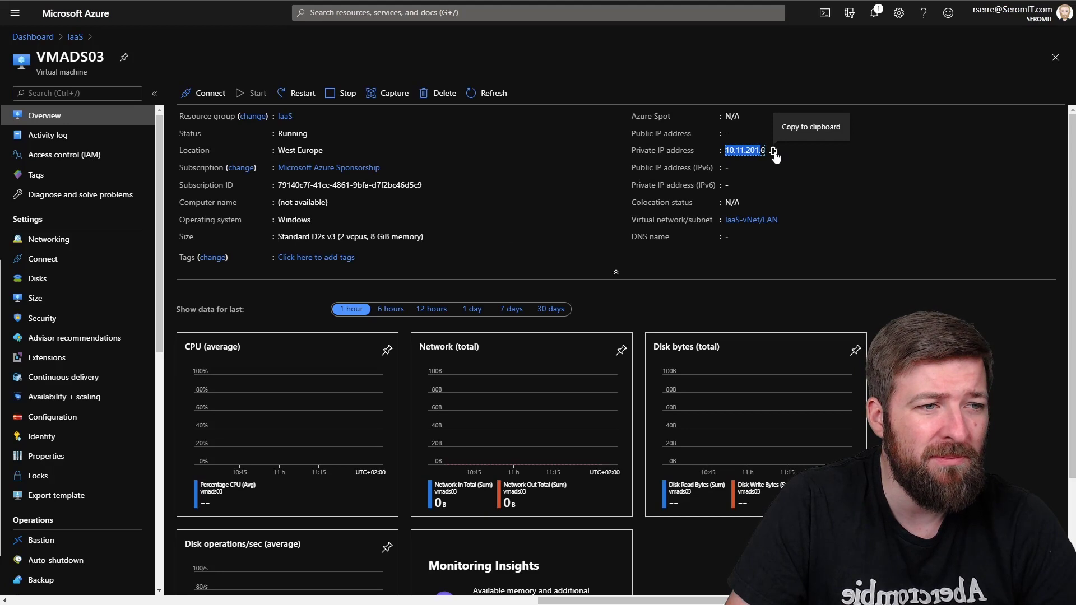
click(774, 152)
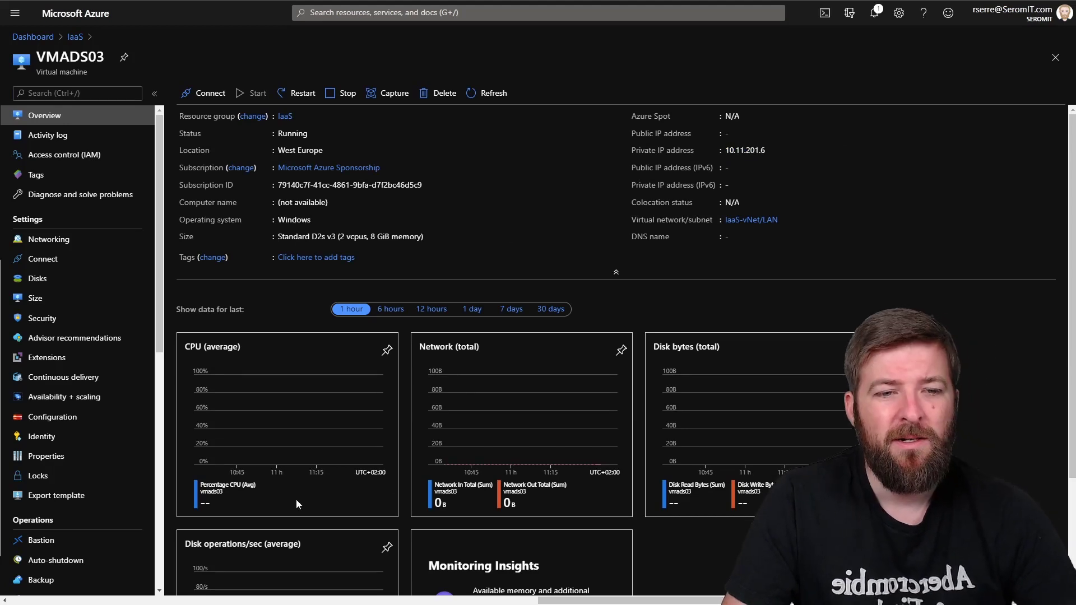
click(903, 242)
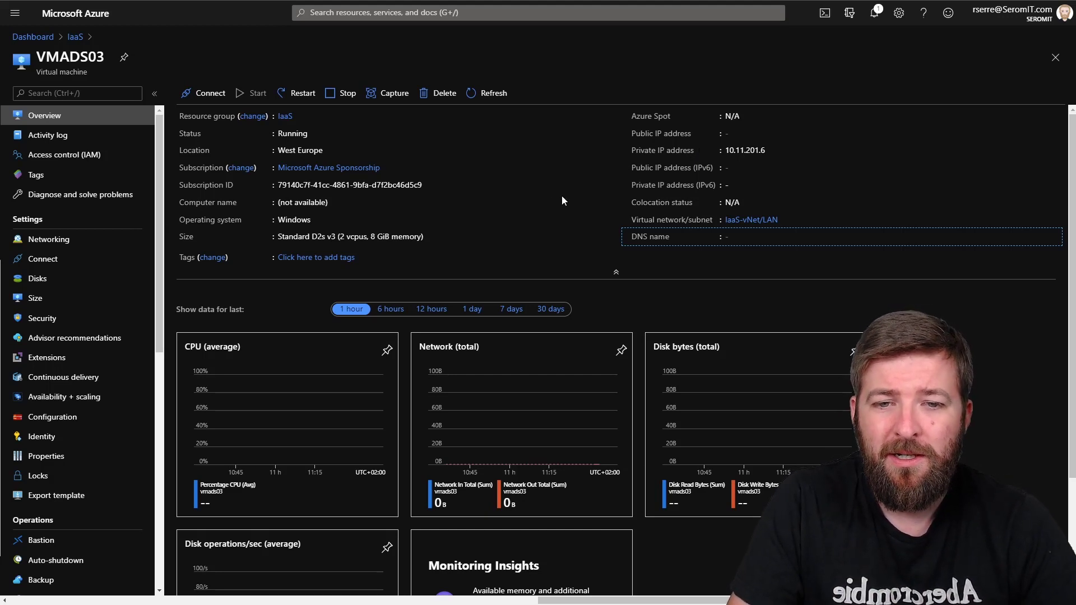
click(60, 243)
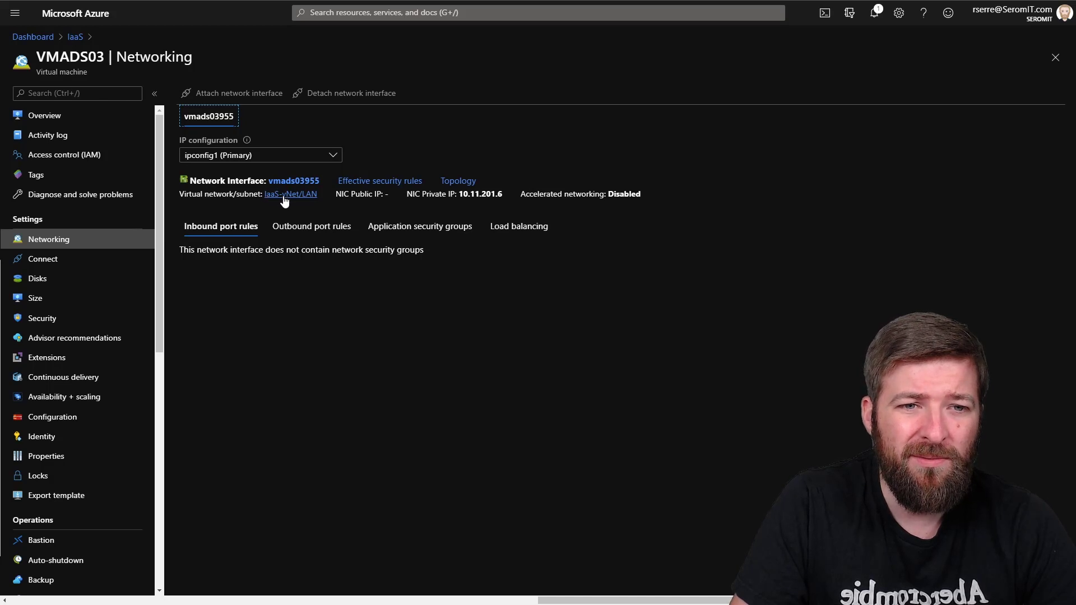
Step: Switch network interface vmads03955 to custom DNS servers
click(279, 181)
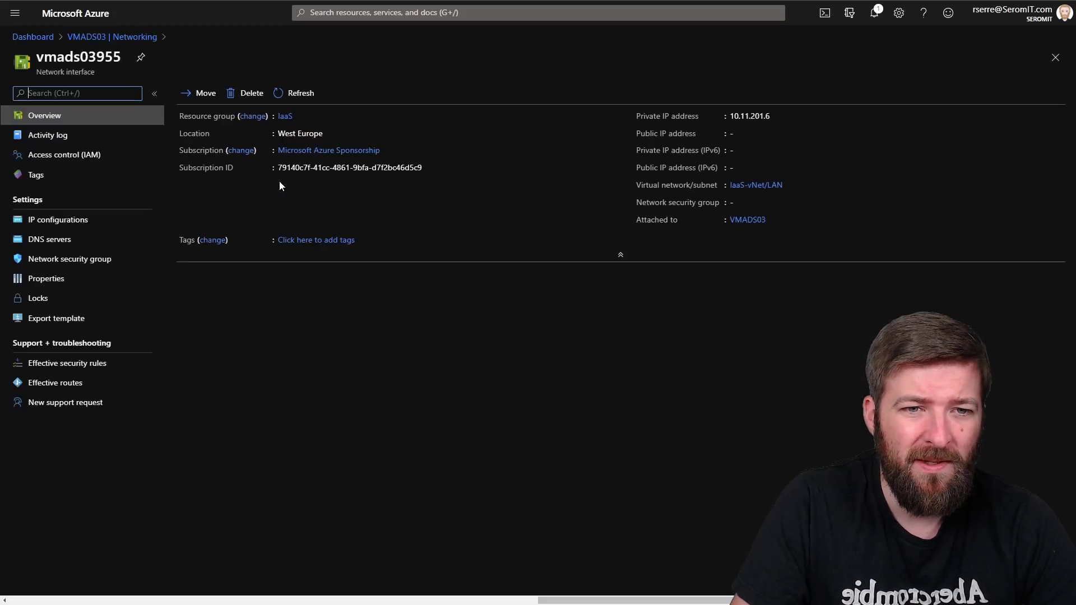
click(46, 240)
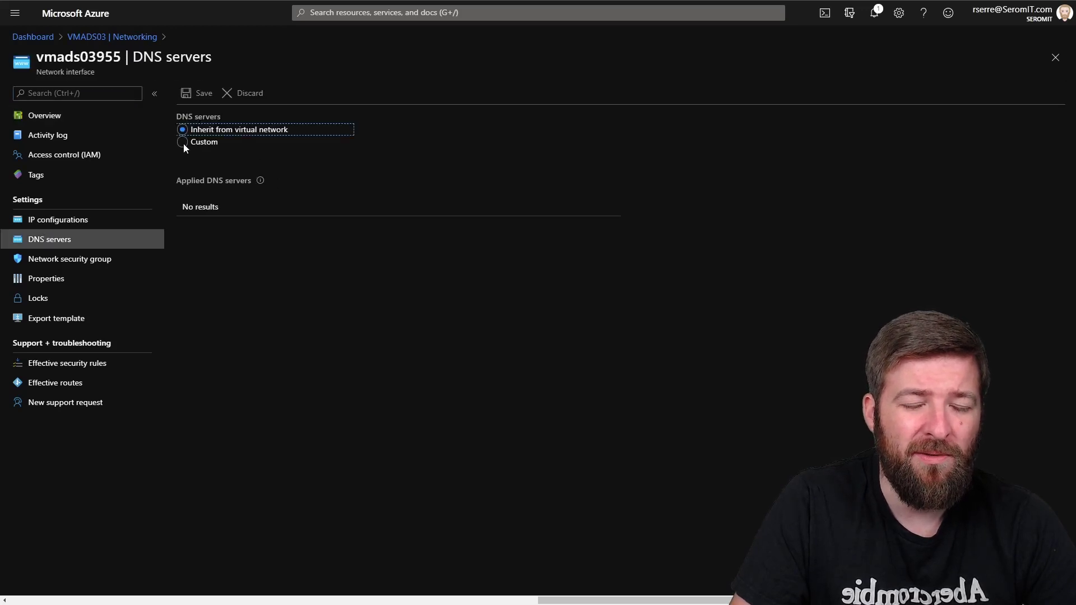
click(183, 142)
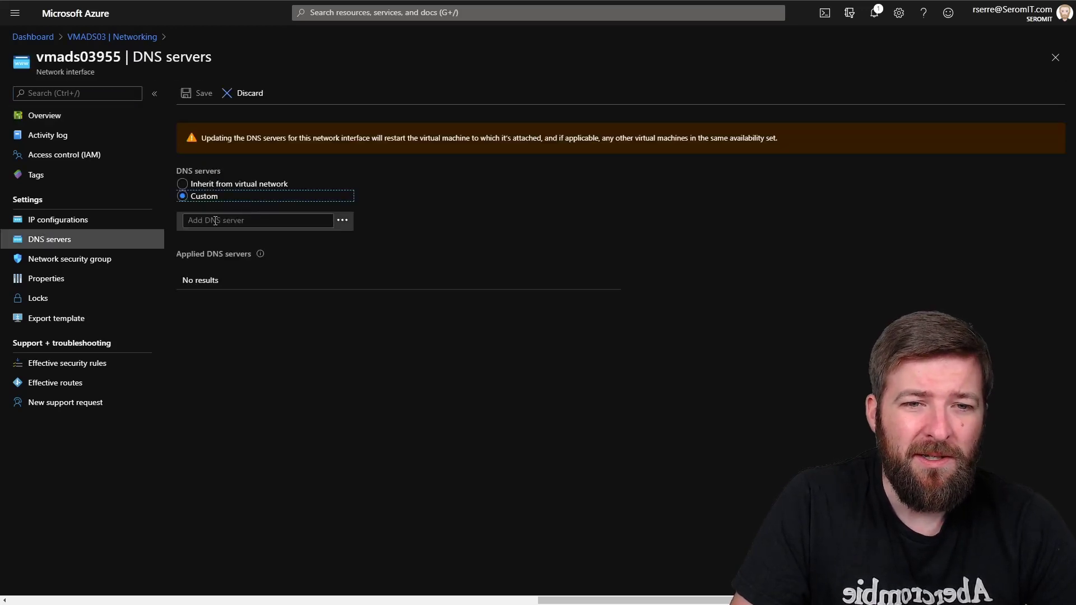
Step: Enter DNS servers 10.10.201.2 then 10.10.201.3 and save the list
click(215, 220)
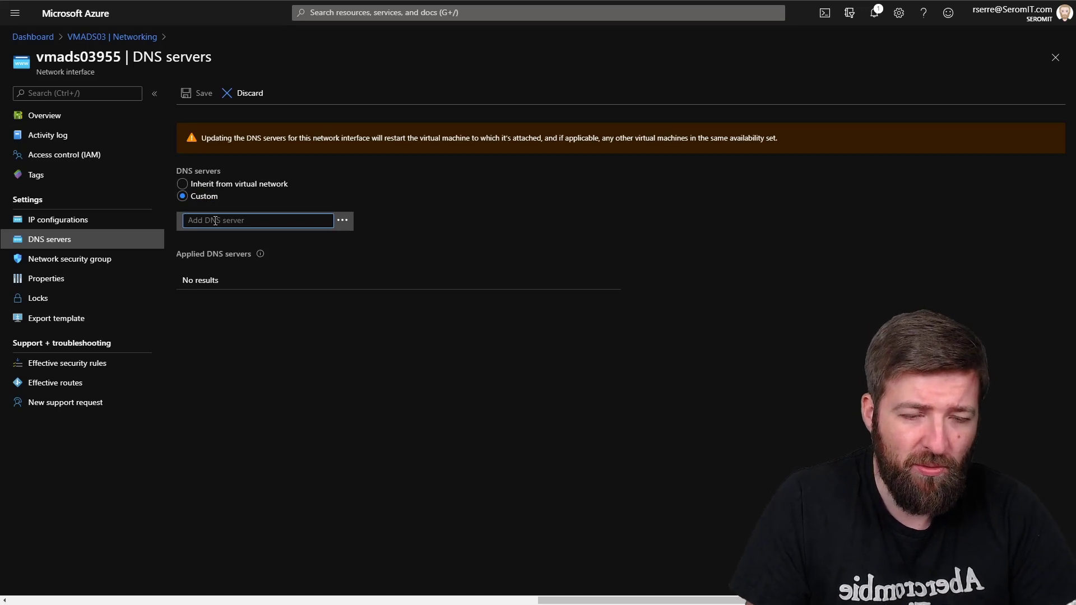
text(10)
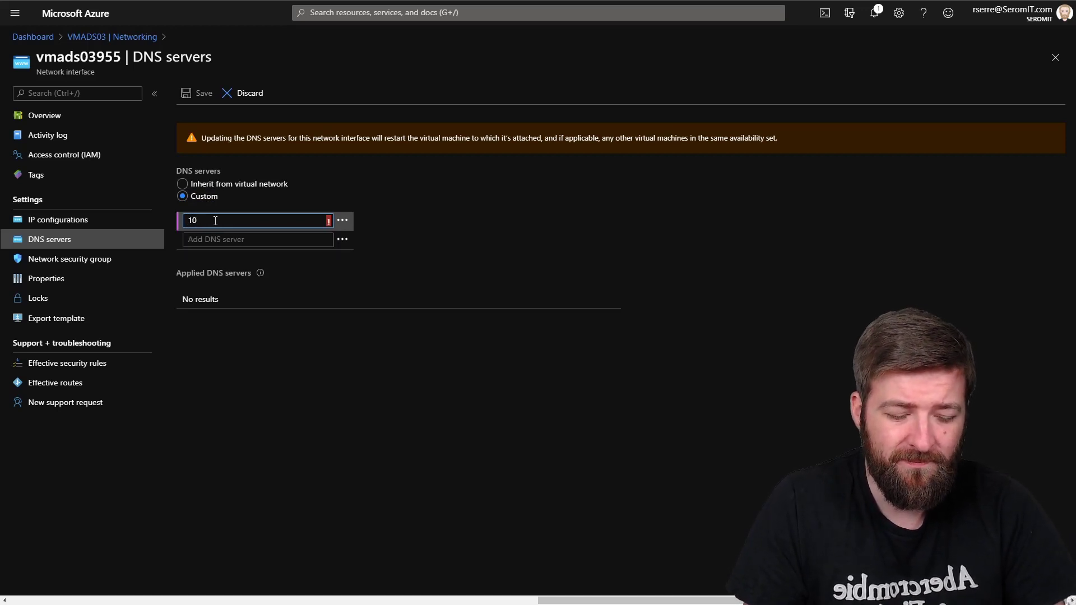
text(.10.201.3)
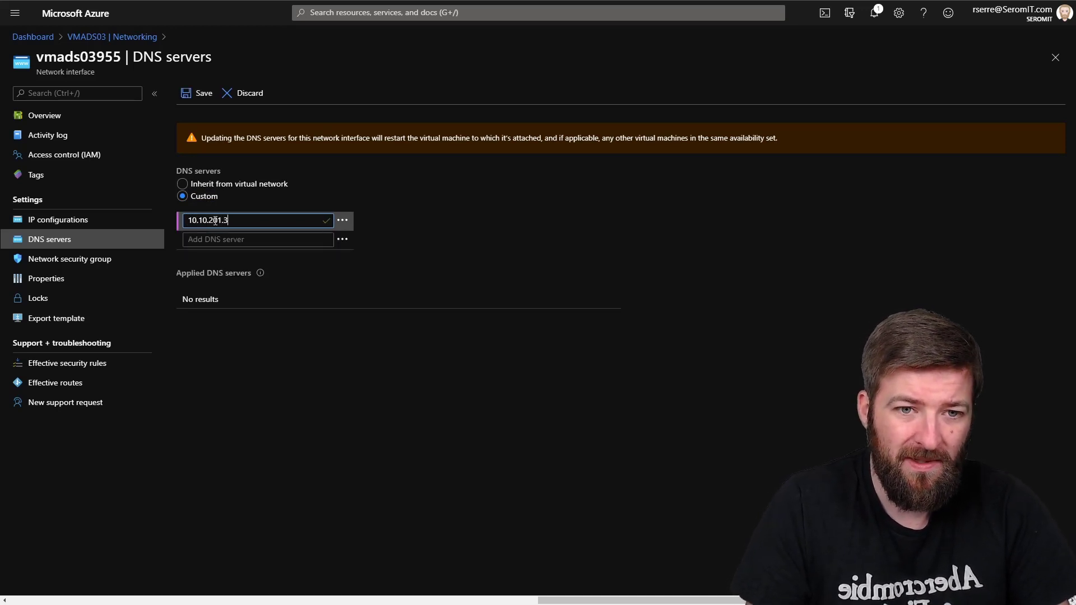
key(Tab)
click(249, 218)
key(BackSpace)
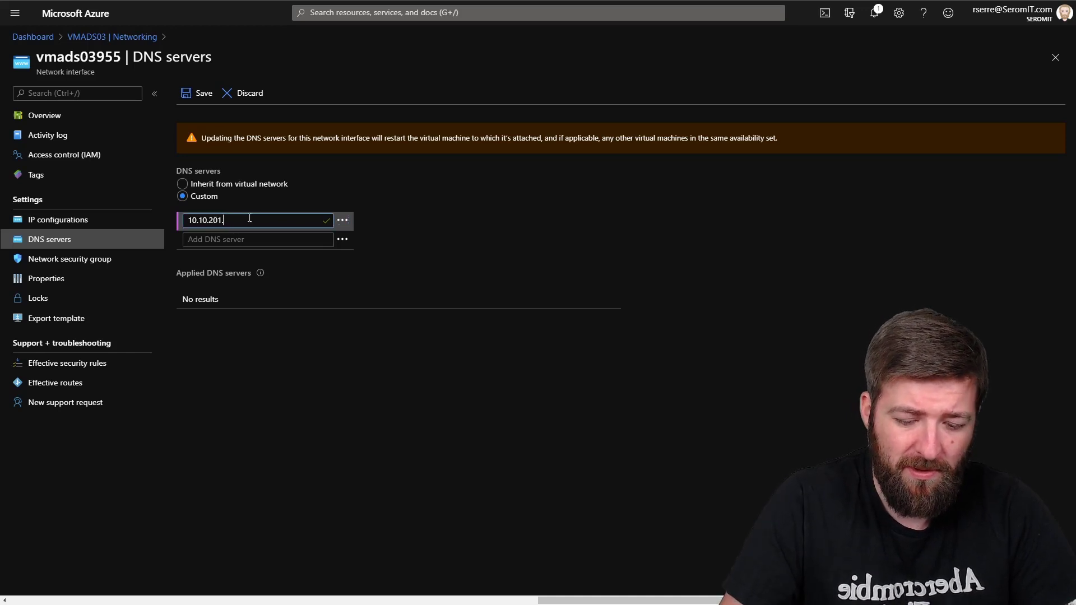
text(2)
key(Tab)
key(Tab)
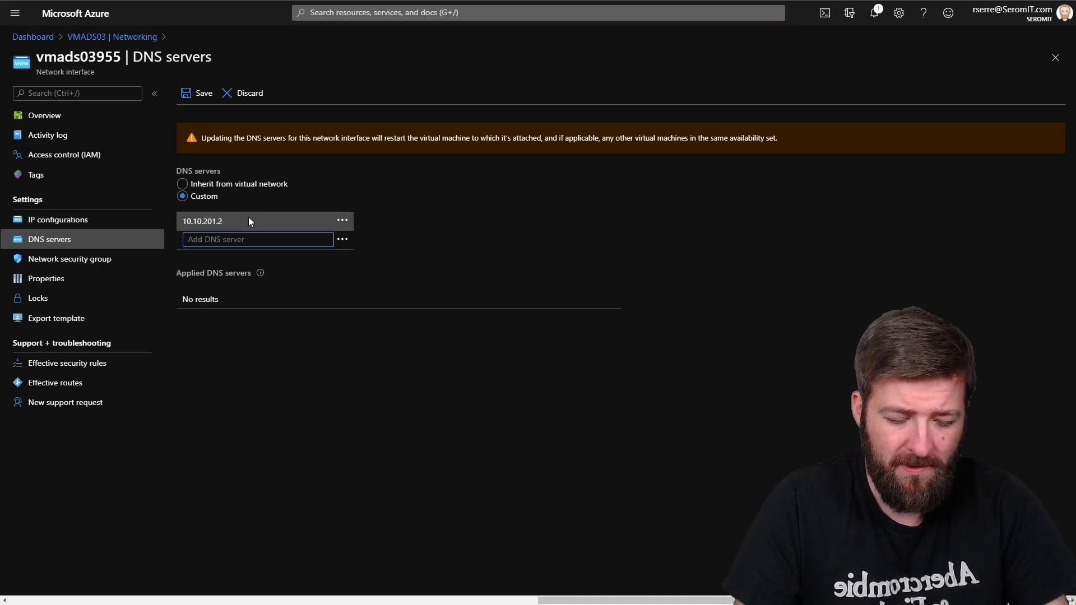
text(10.10.201.3)
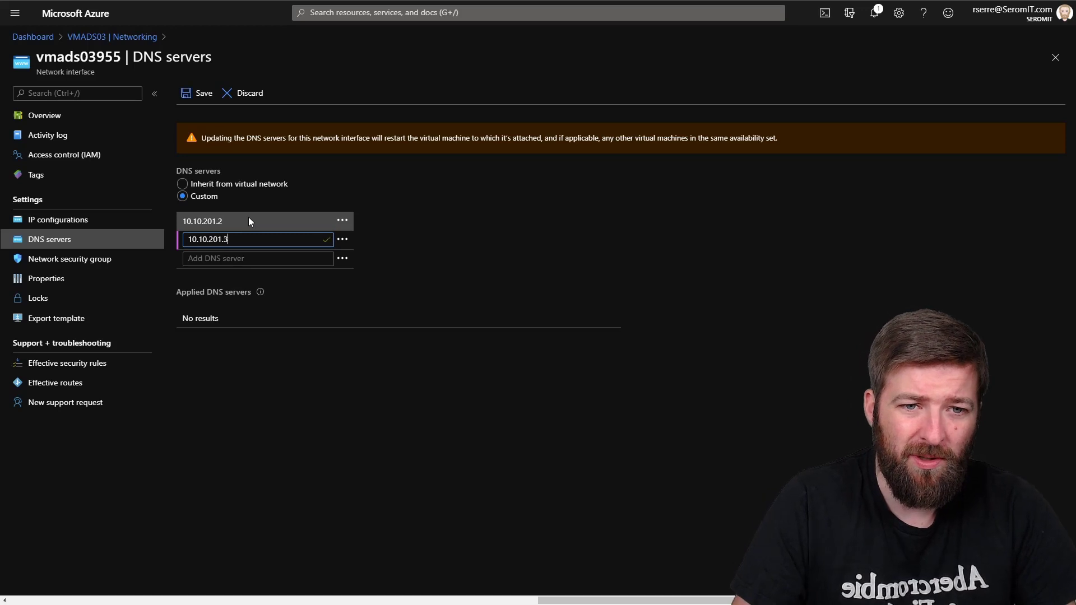
click(454, 323)
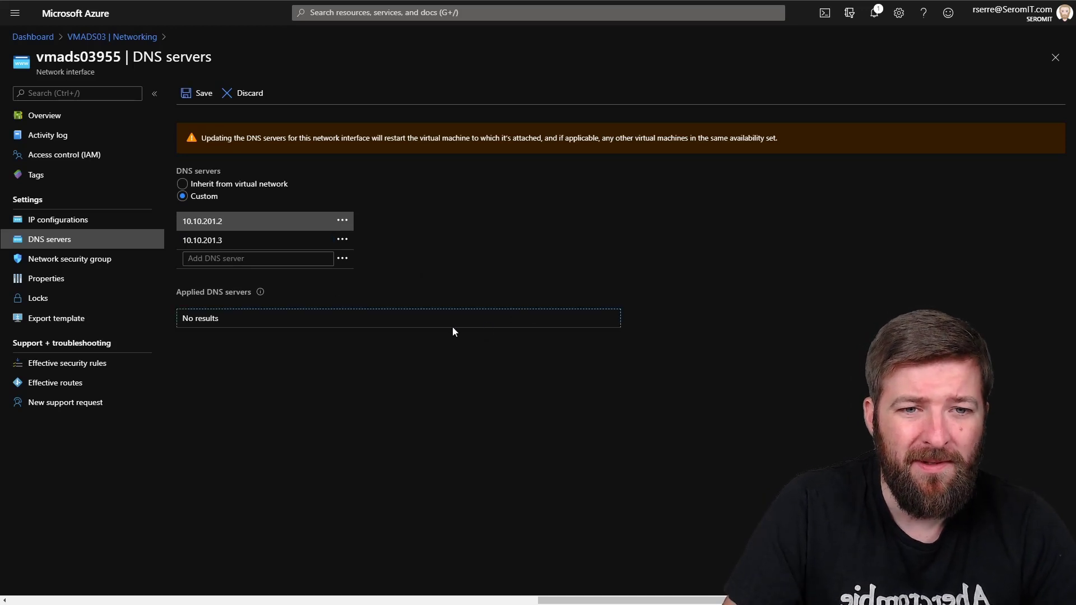
click(198, 93)
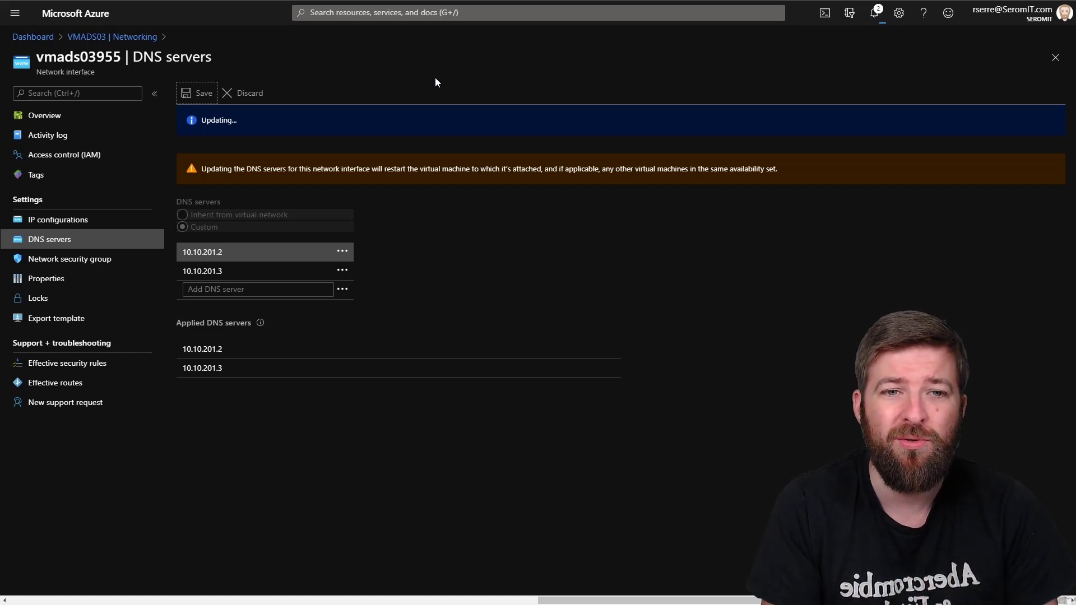
Step: Change ipconfig1's private IP 10.11.201.6 from Dynamic to Static and save
click(56, 225)
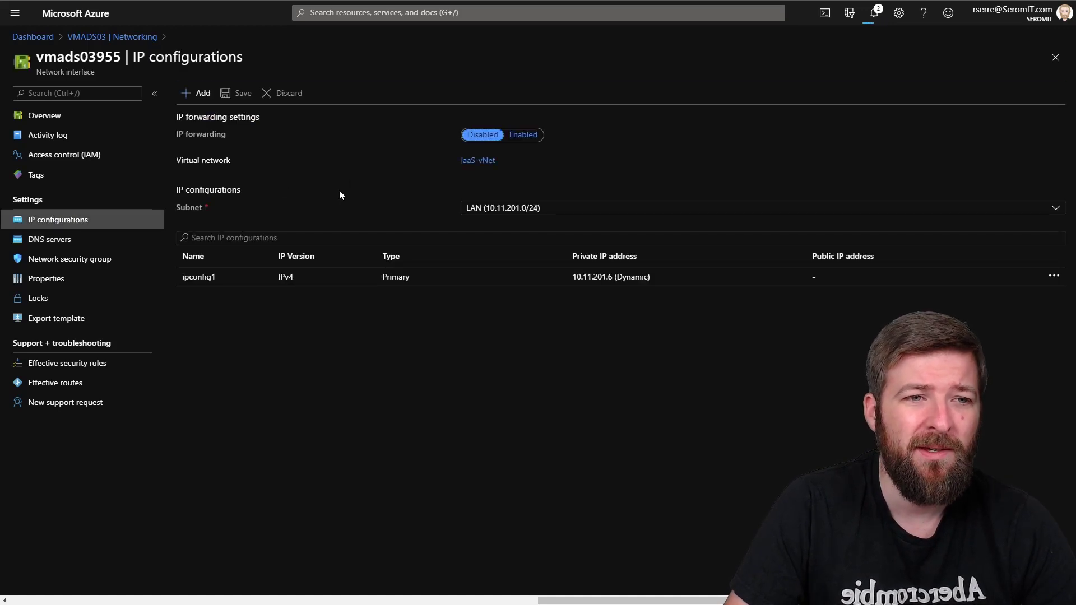
click(200, 279)
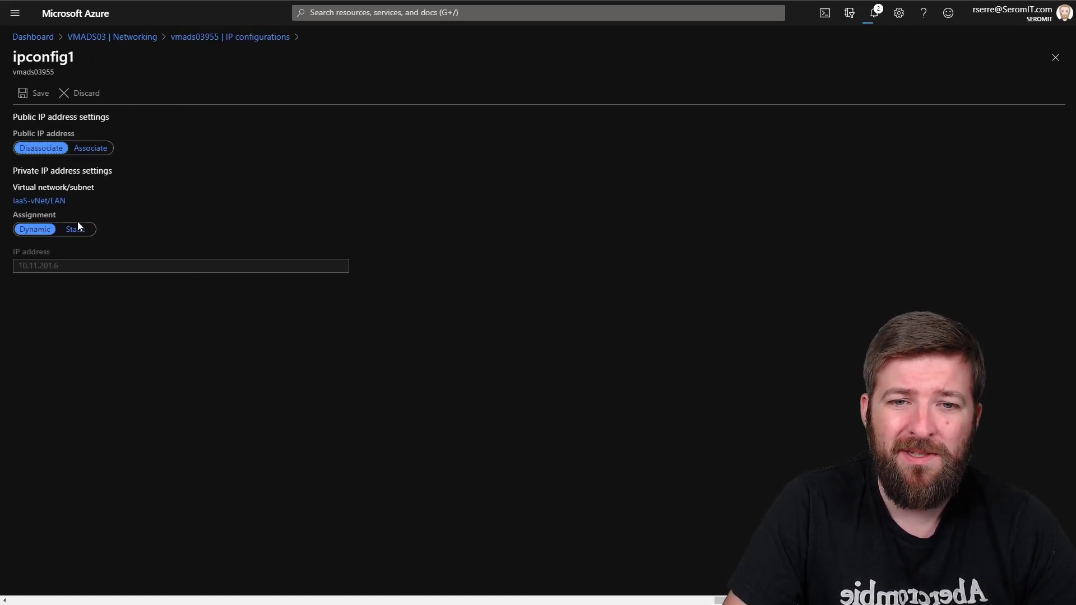
click(78, 230)
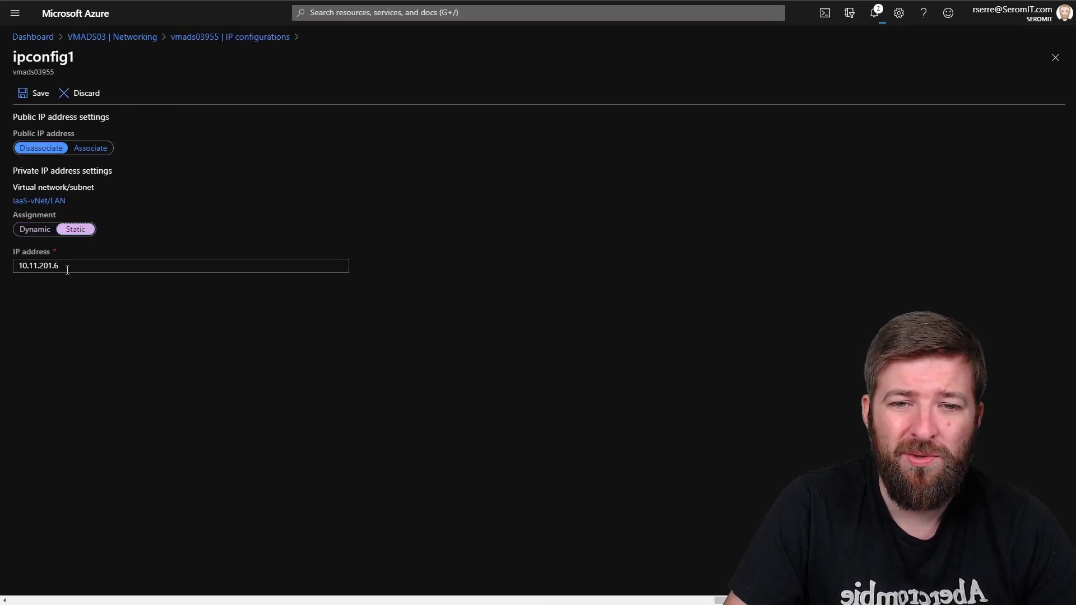
click(28, 93)
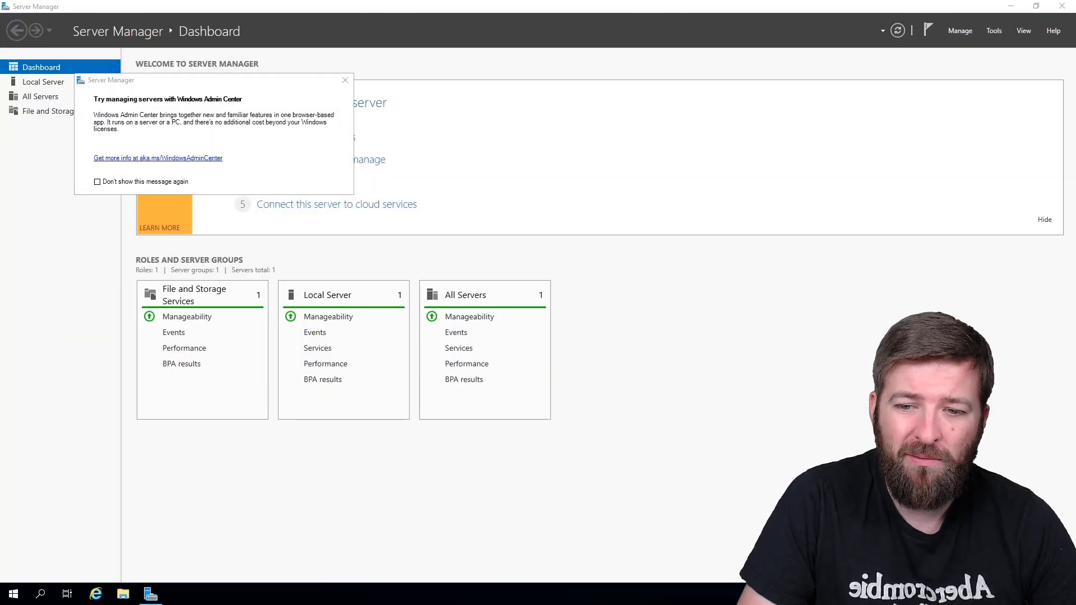
Step: Run ipconfig /all in an admin Command Prompt and check DNS servers 10.10.201.2 and 10.10.201.3
click(12, 595)
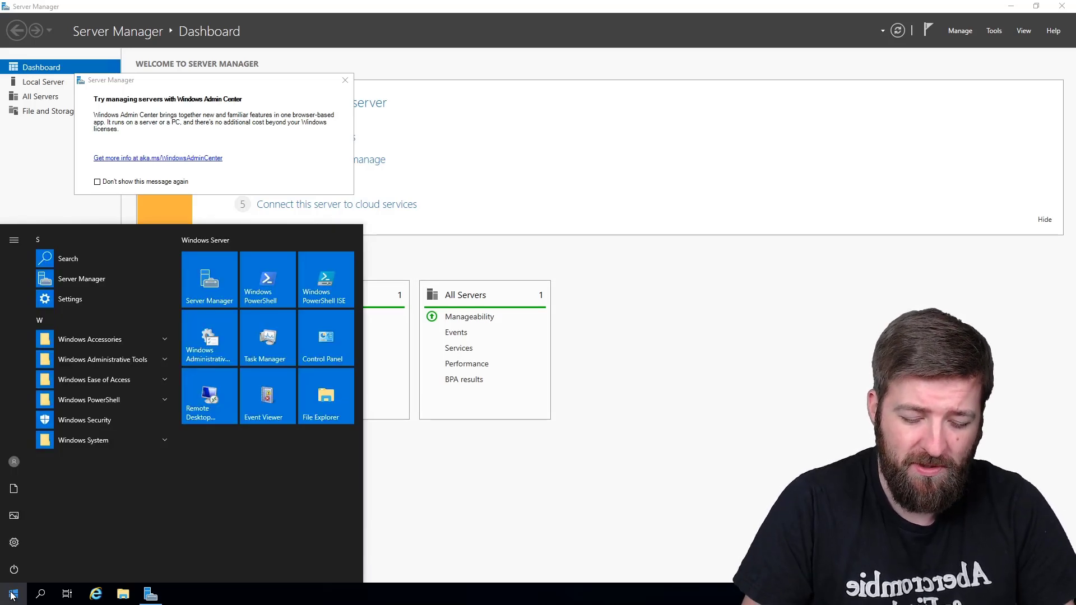
text(c)
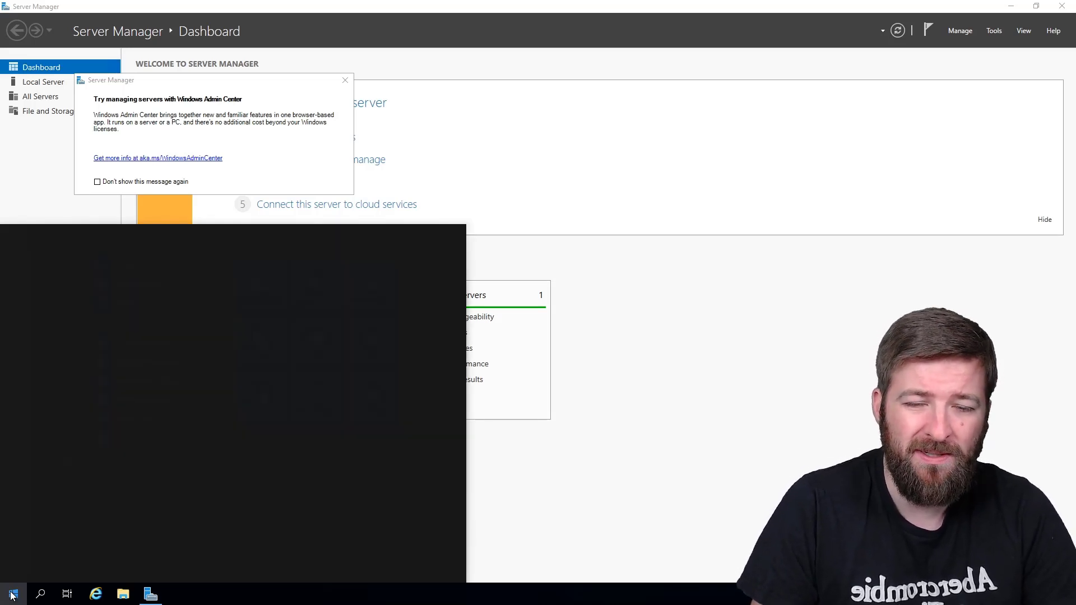
text(md)
key(Return)
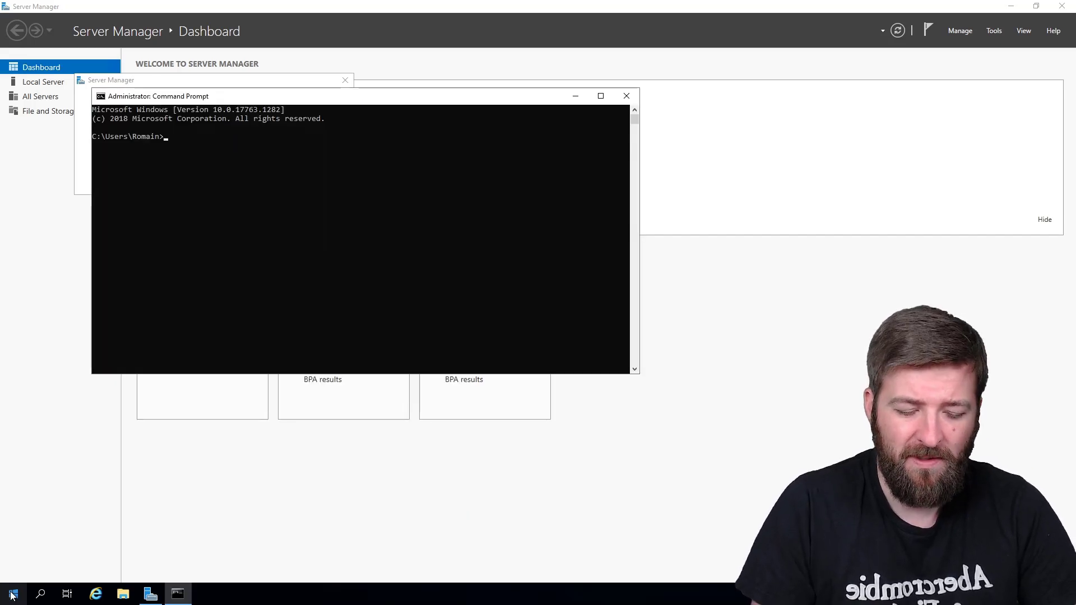
text(ipconfig /al)
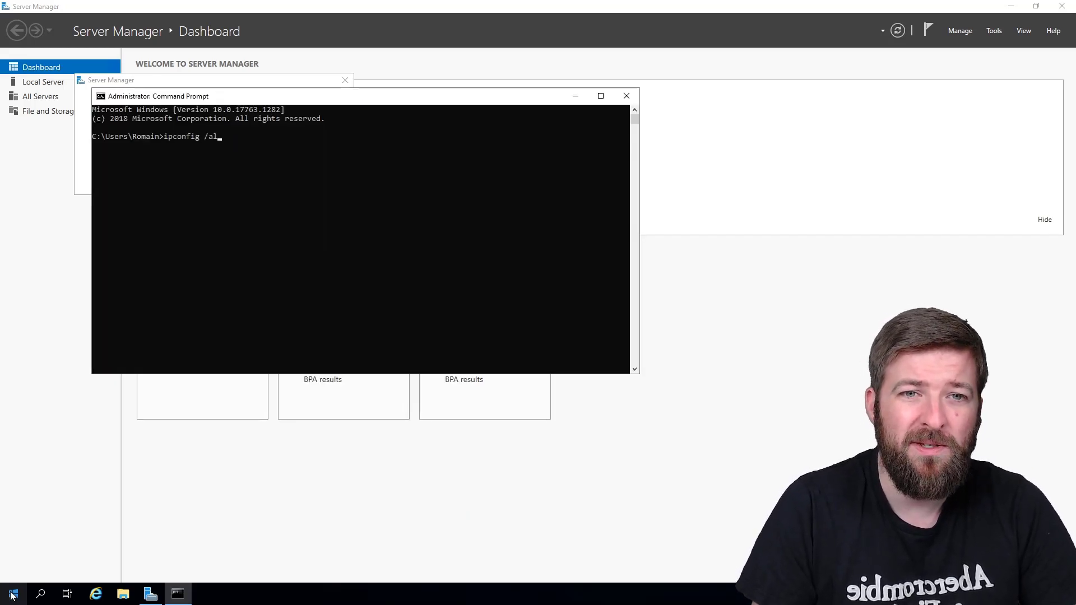
text(l)
key(Return)
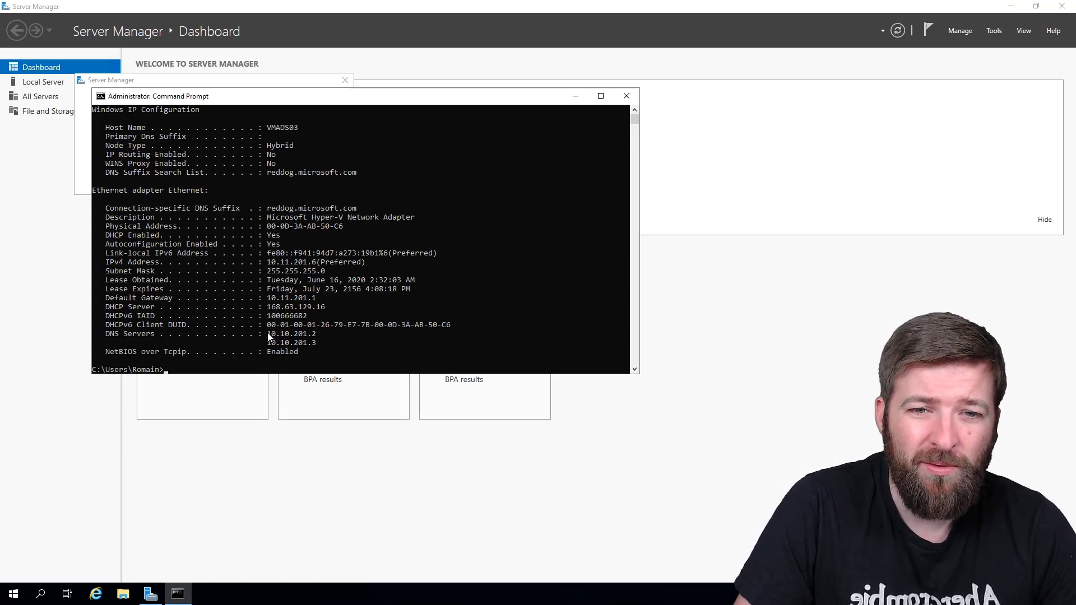
drag(265, 333, 325, 346)
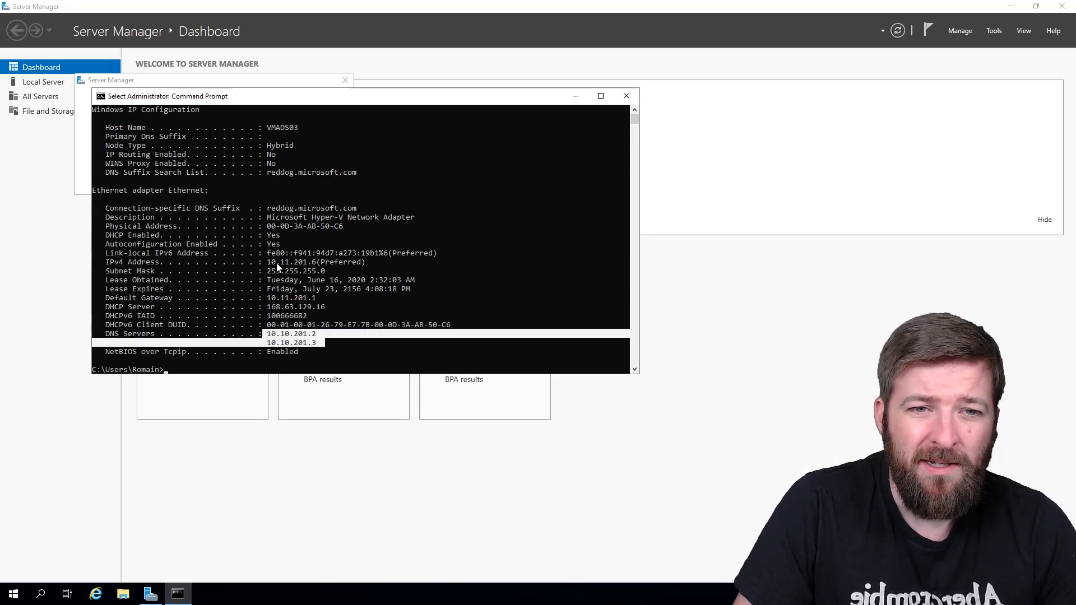
drag(268, 262, 318, 263)
click(282, 289)
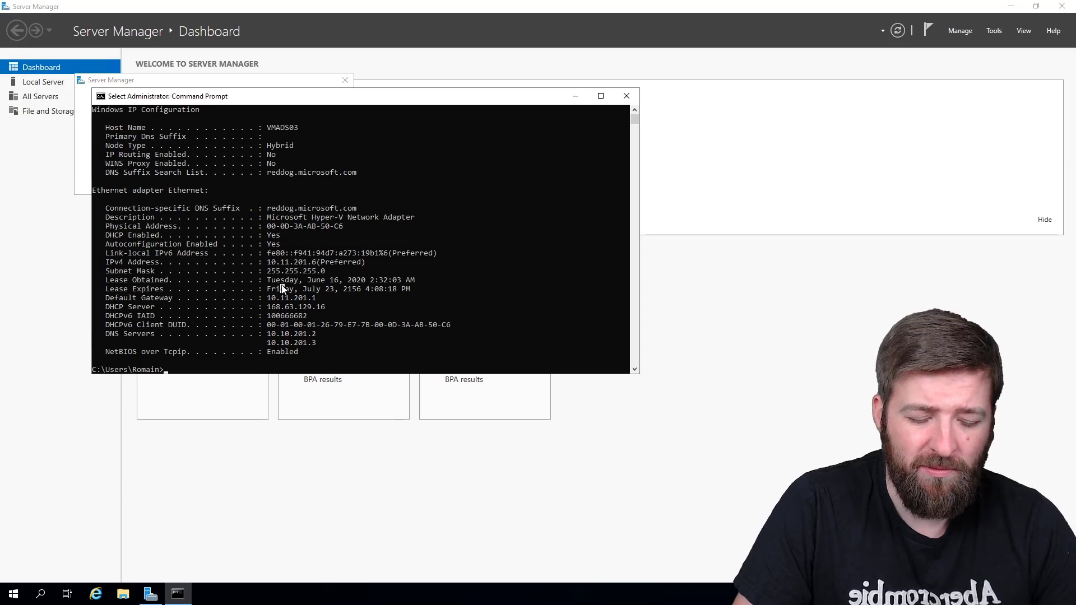
key(Escape)
Step: Ping vmads01.seromit.local to confirm name resolution and connectivity
text(ping )
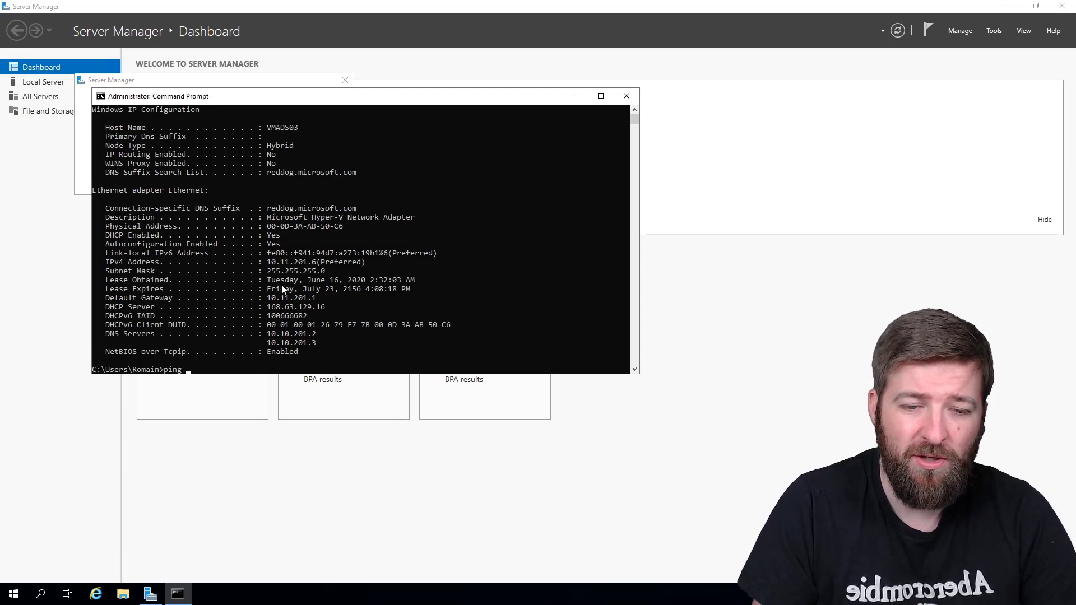
text(vmads0)
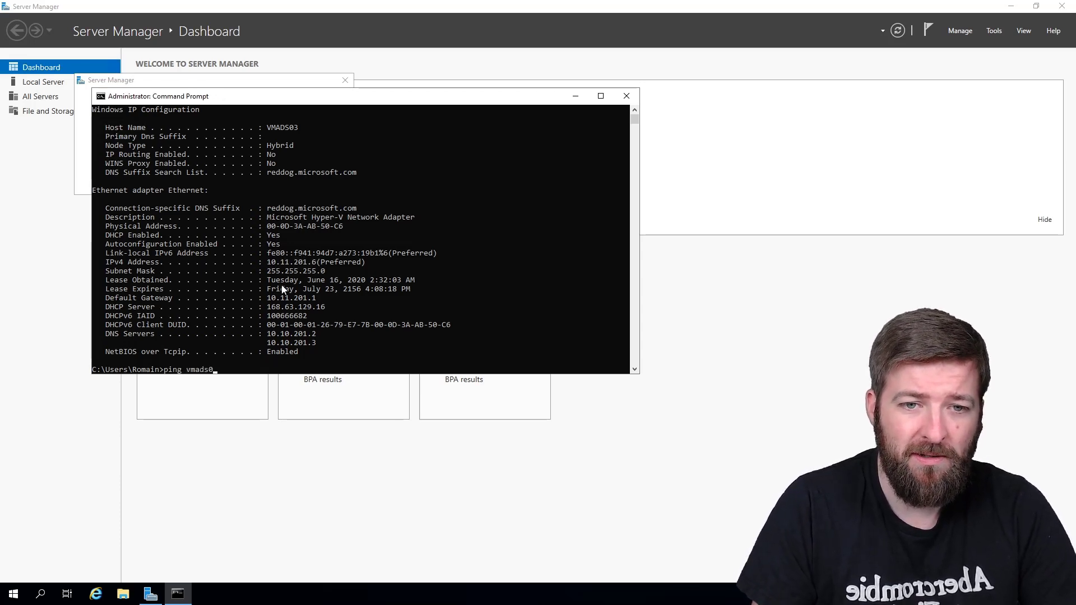
text(1.seromit)
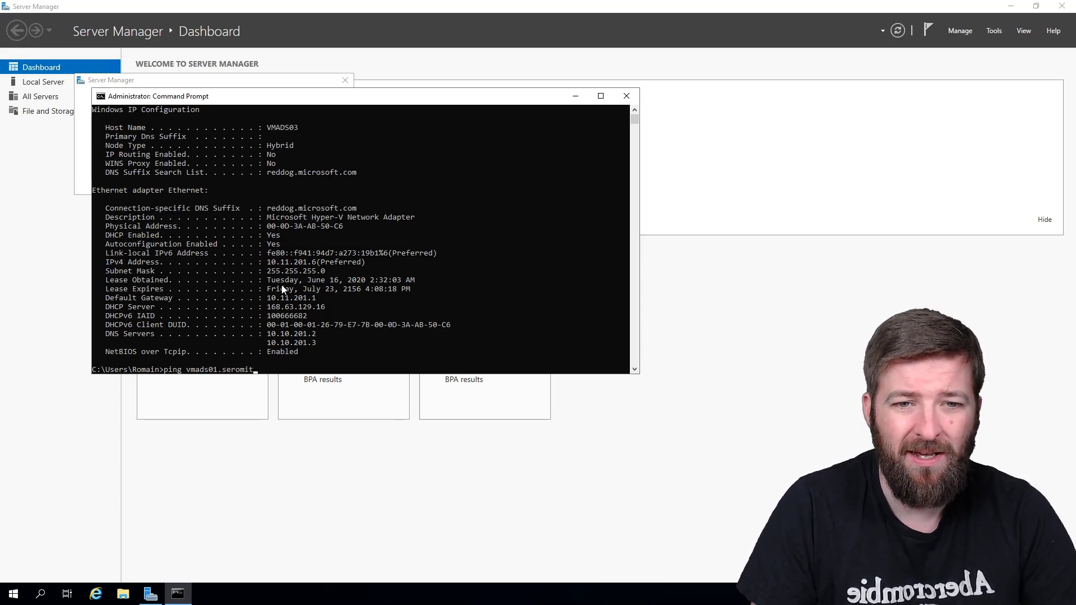
text(.local)
key(Return)
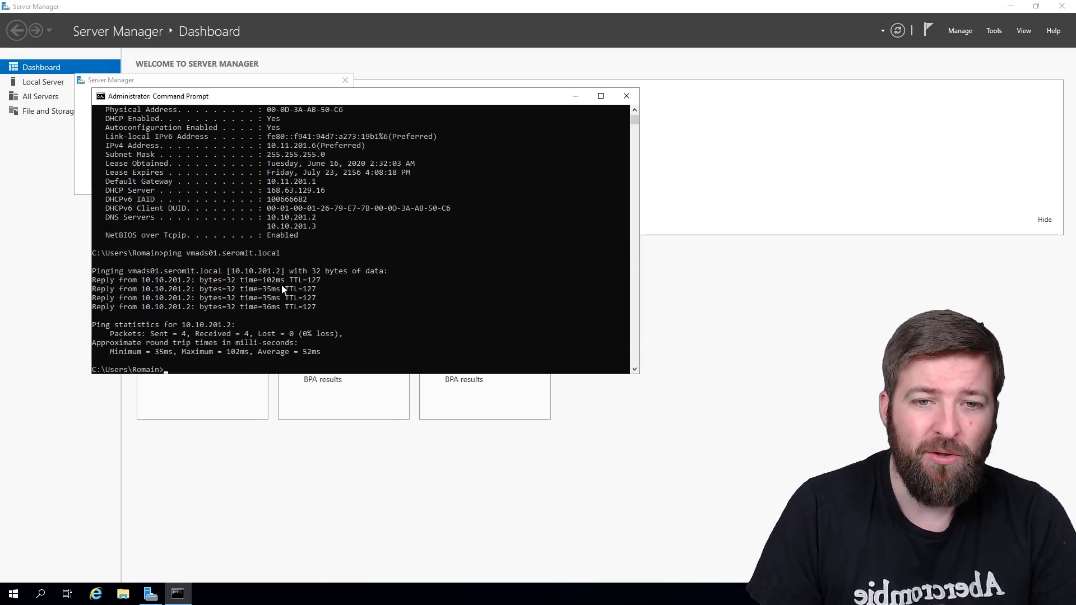
key(Return)
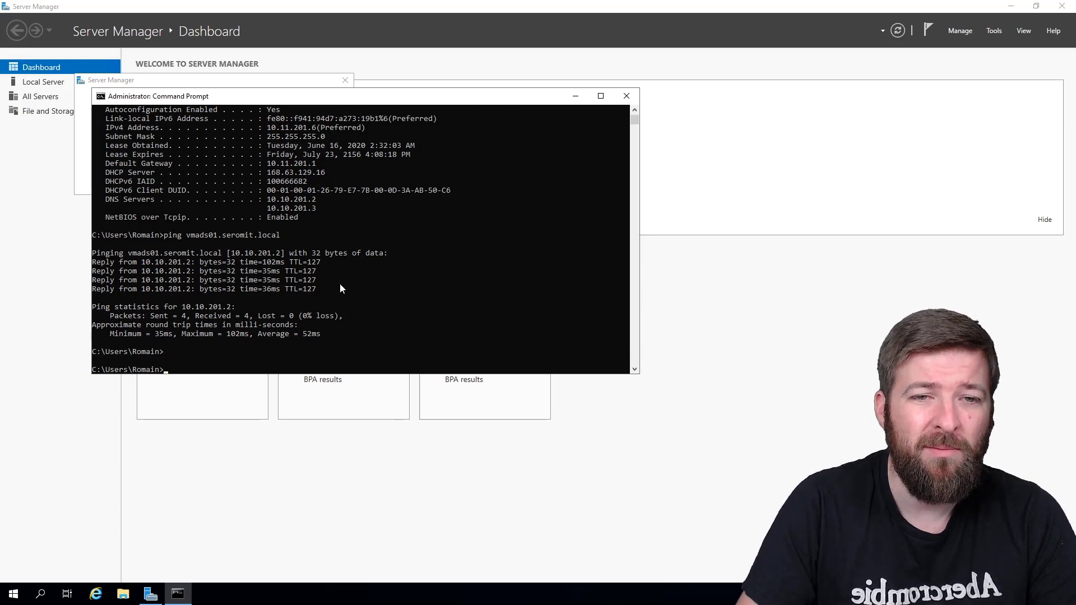
Step: Start the Add Roles and Features Wizard and select the DNS Server role with its required features
click(962, 33)
click(964, 32)
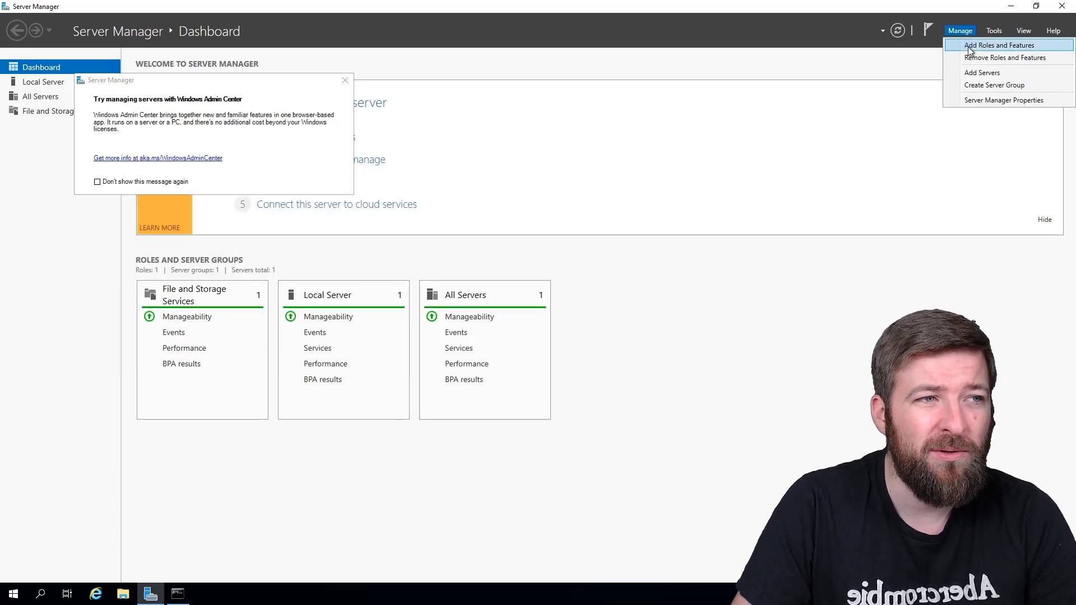
click(968, 44)
click(402, 401)
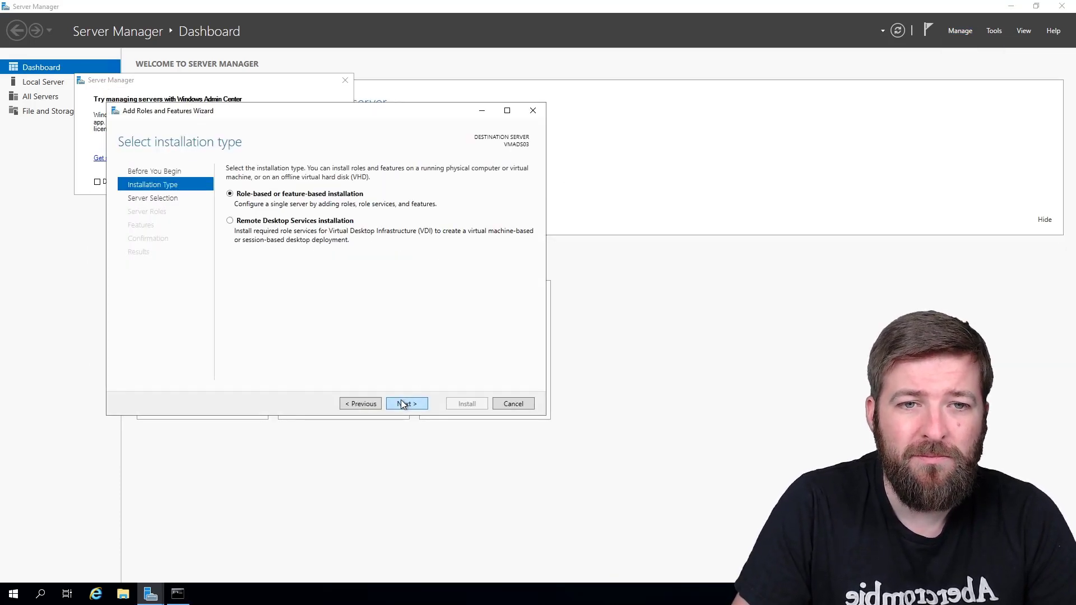
click(402, 403)
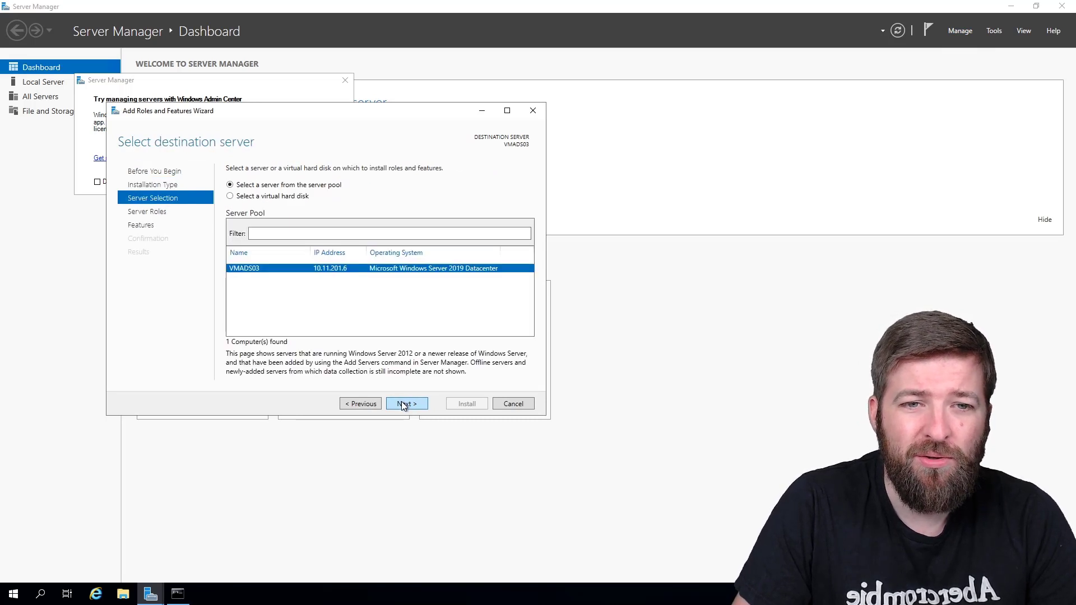
click(403, 404)
click(242, 265)
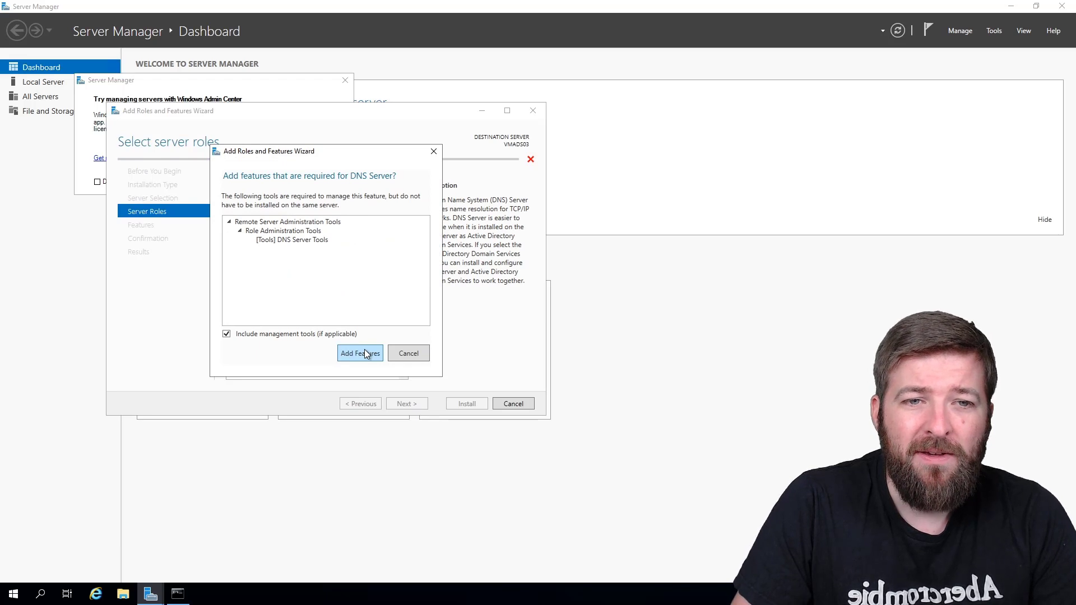
click(361, 353)
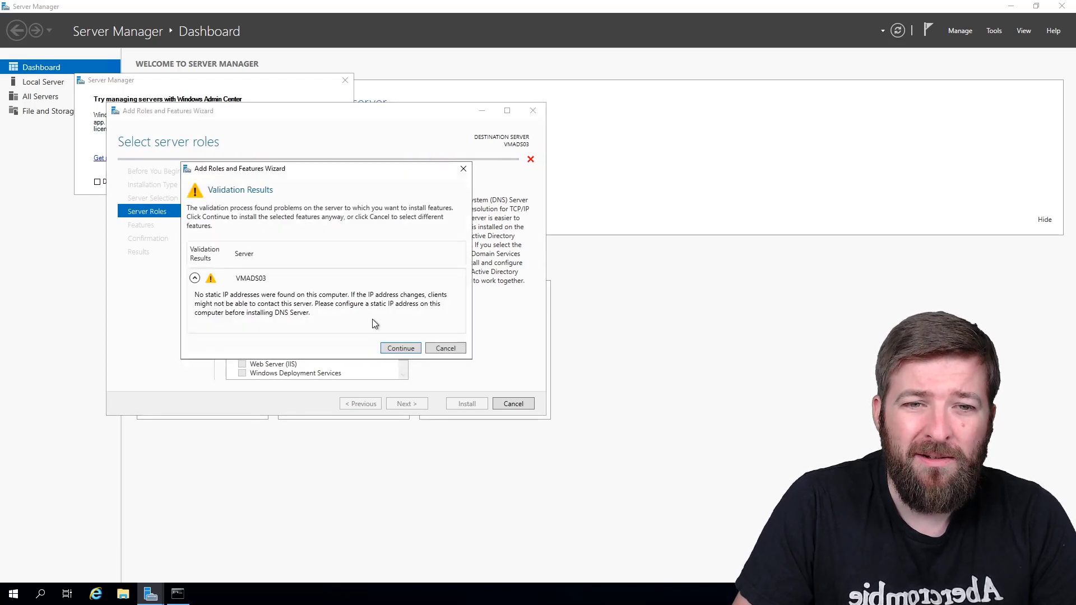
click(400, 349)
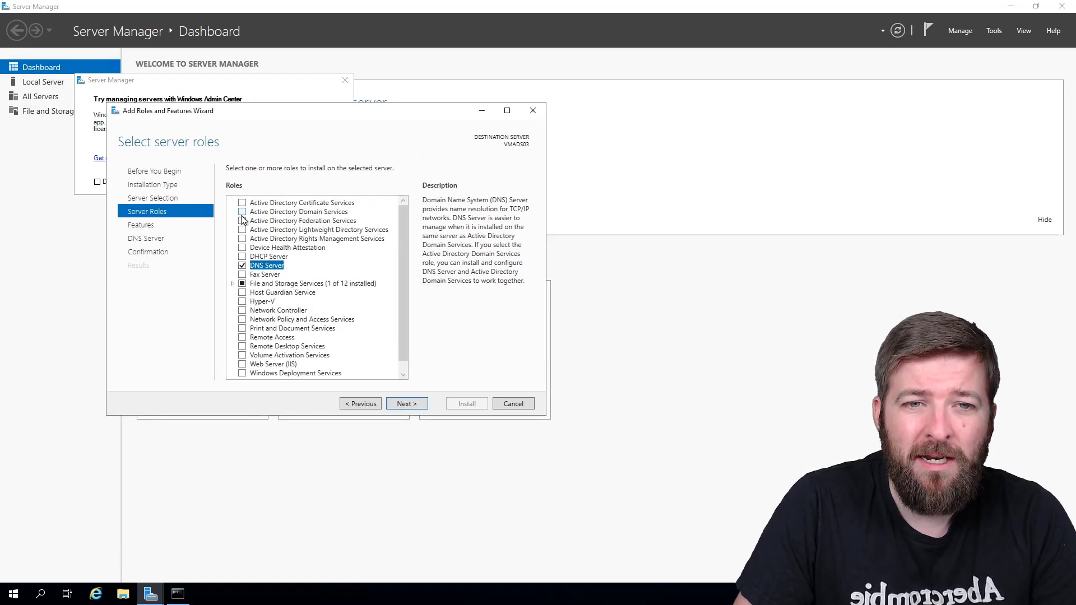
Step: Add Active Directory Domain Services with its features, keep default features, and install
click(242, 213)
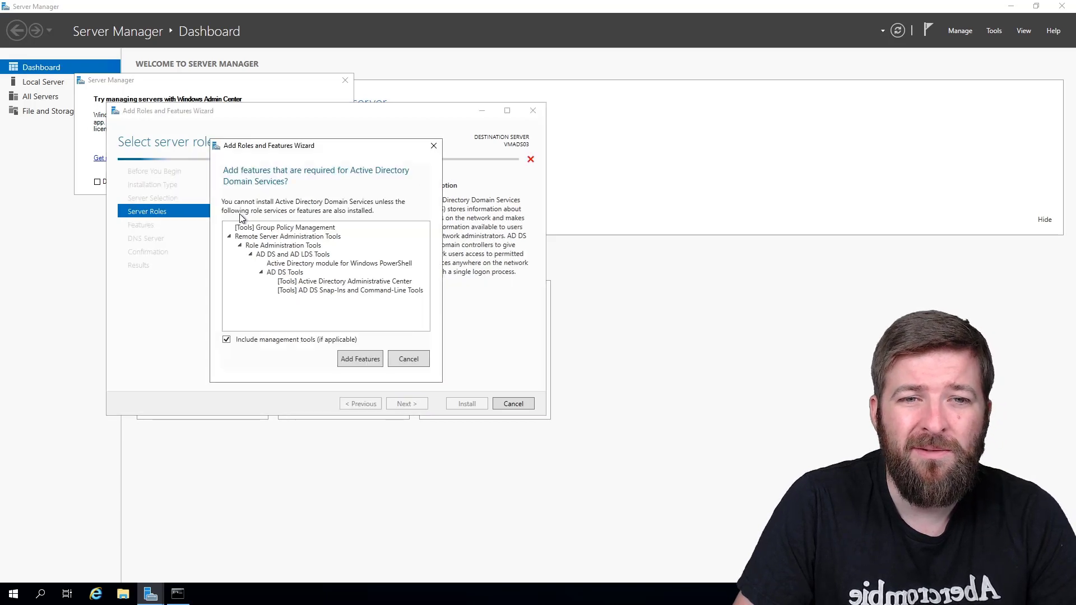
click(354, 360)
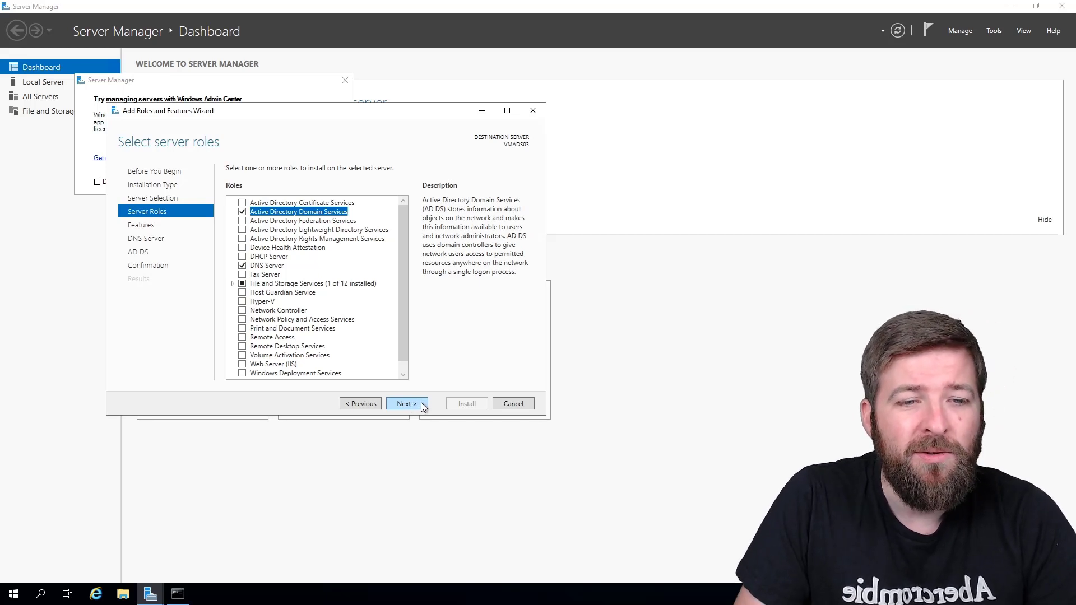
click(408, 404)
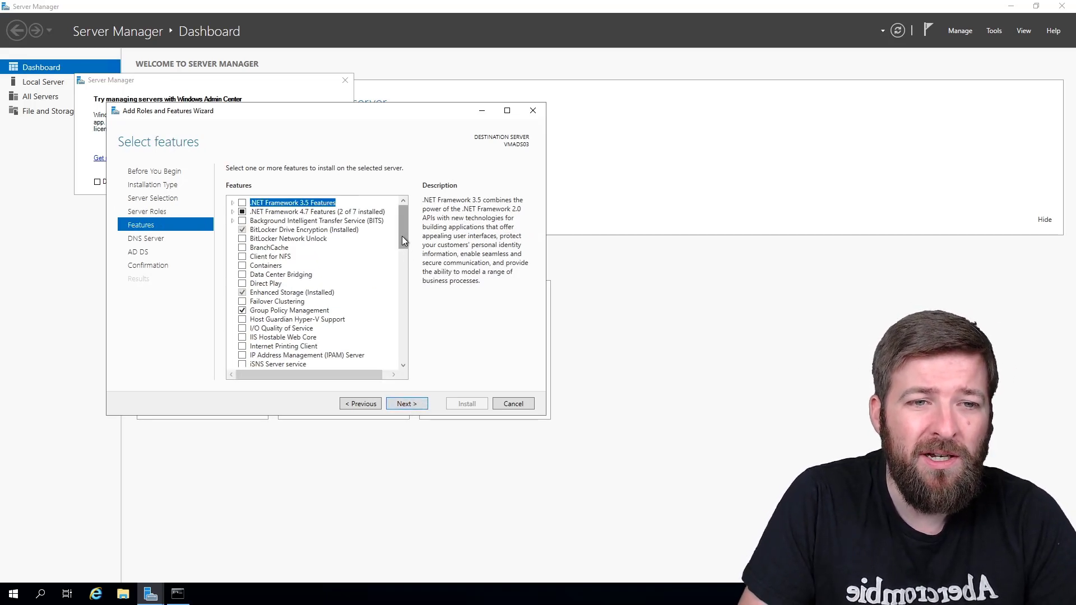
drag(402, 241, 405, 267)
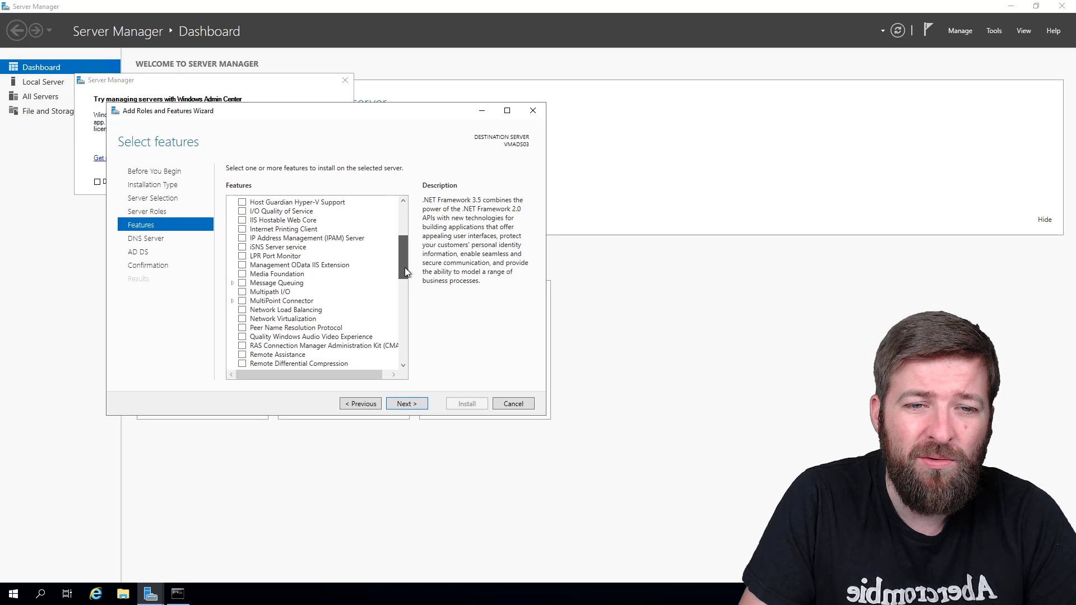
click(412, 406)
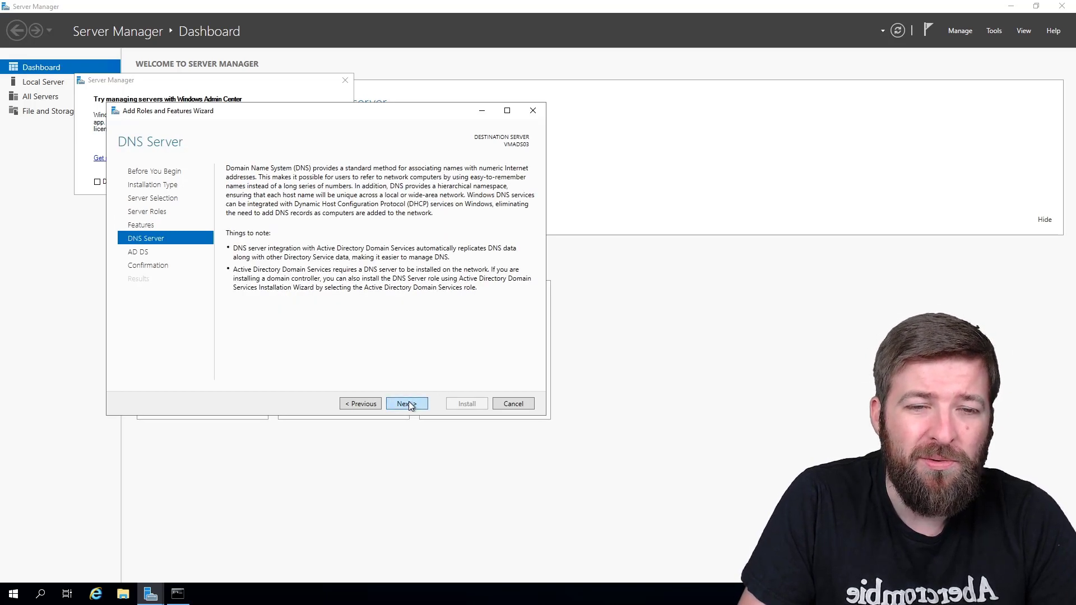
click(409, 401)
click(408, 404)
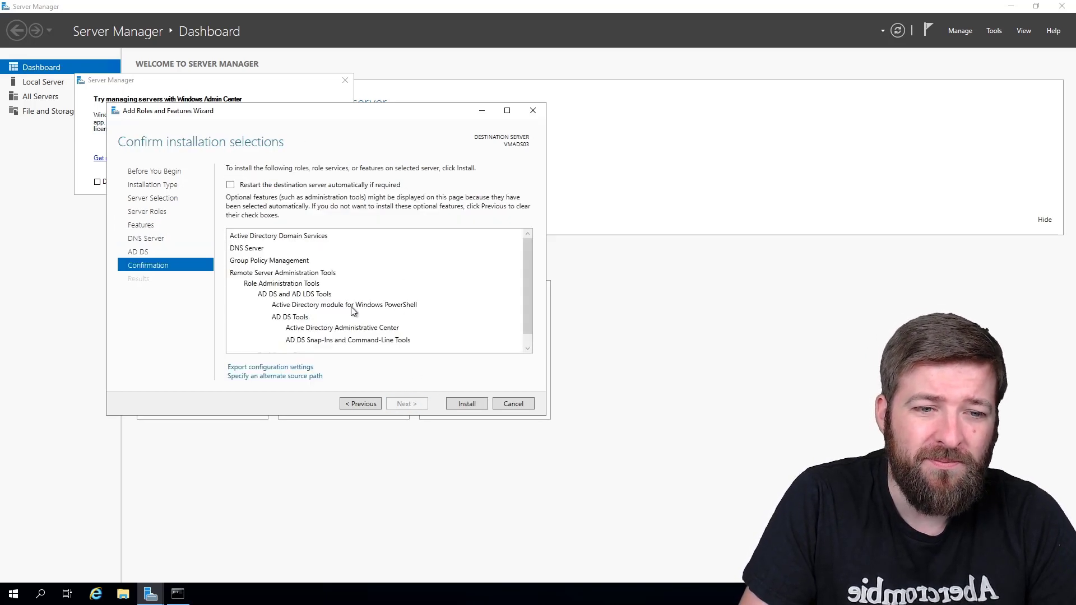
click(465, 403)
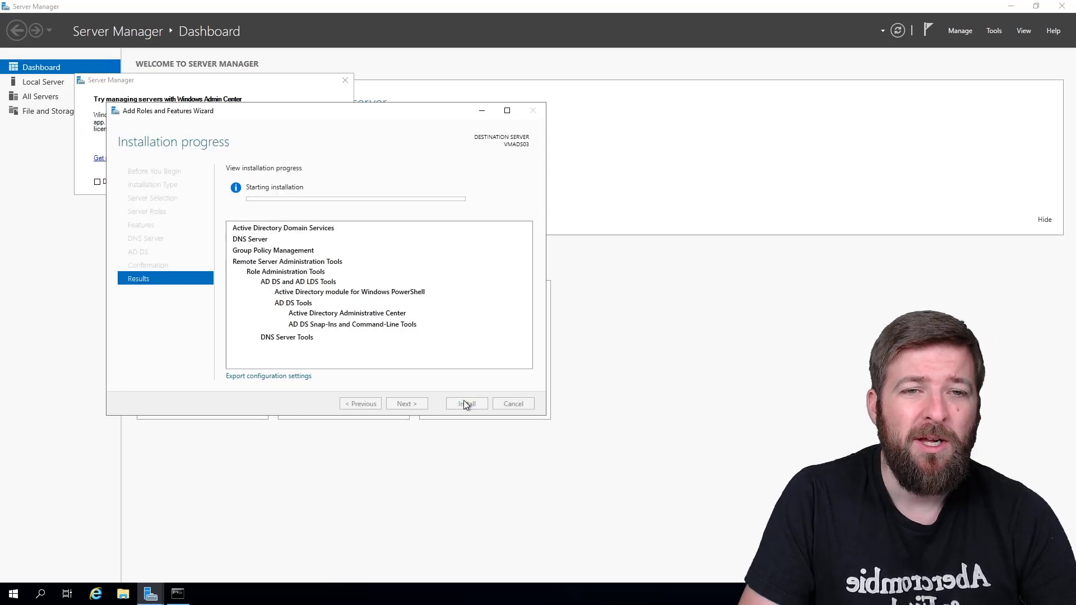
Step: Launch Computer Management from Administrative Tools and view Disk Management with Windows (C:) and Temporary Storage (D:)
click(13, 597)
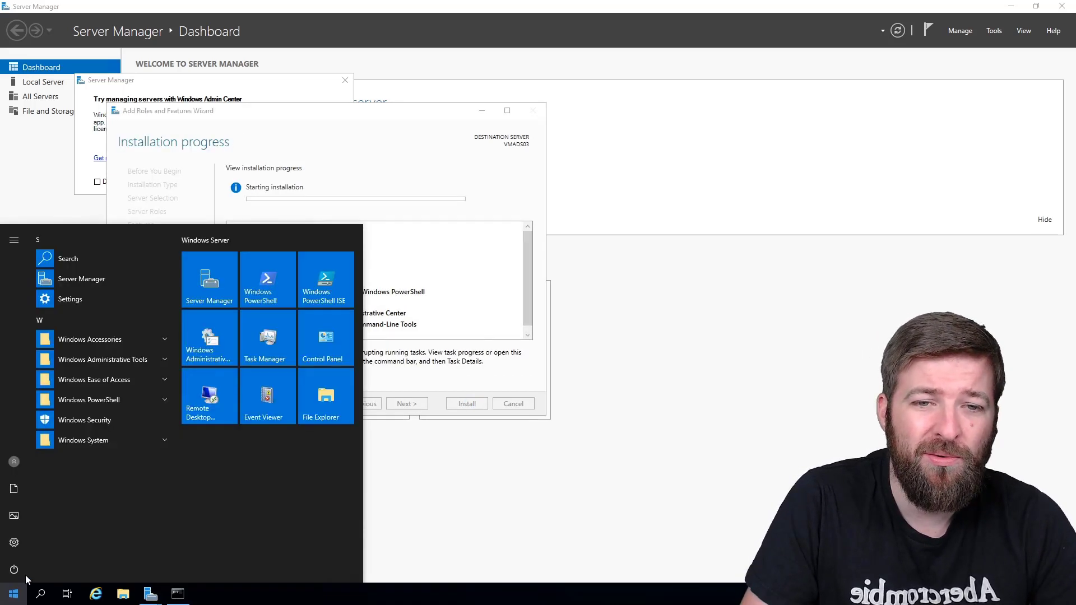
key(Escape)
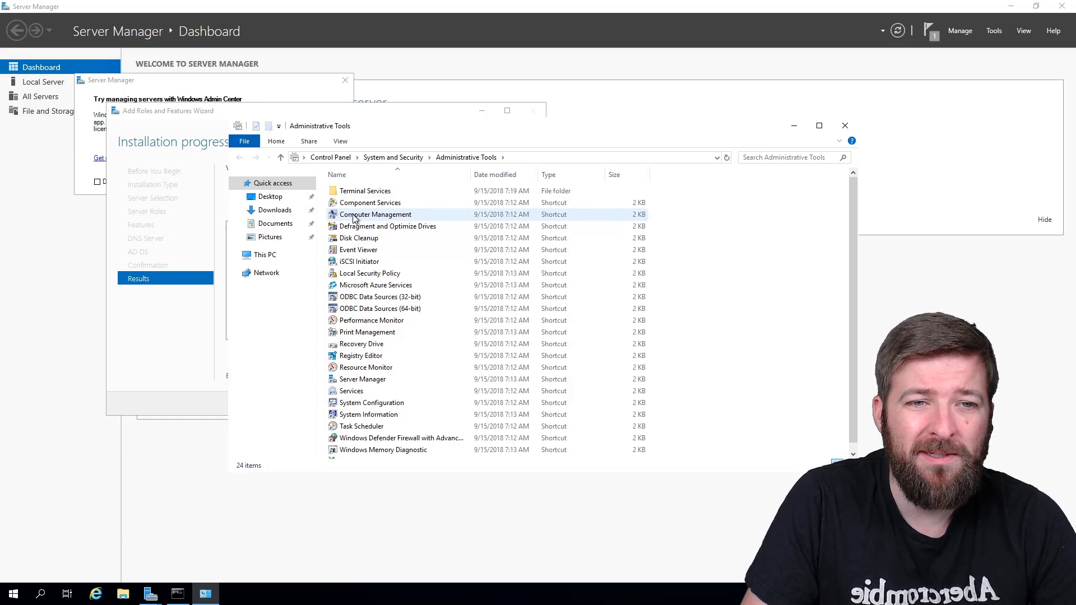
click(354, 218)
double_click(354, 218)
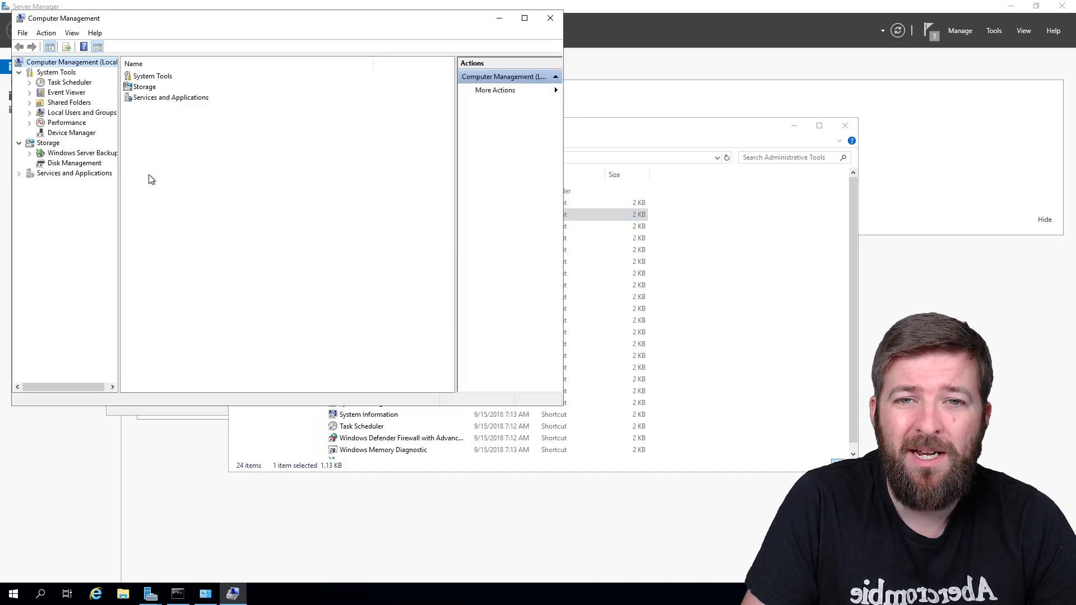
click(59, 164)
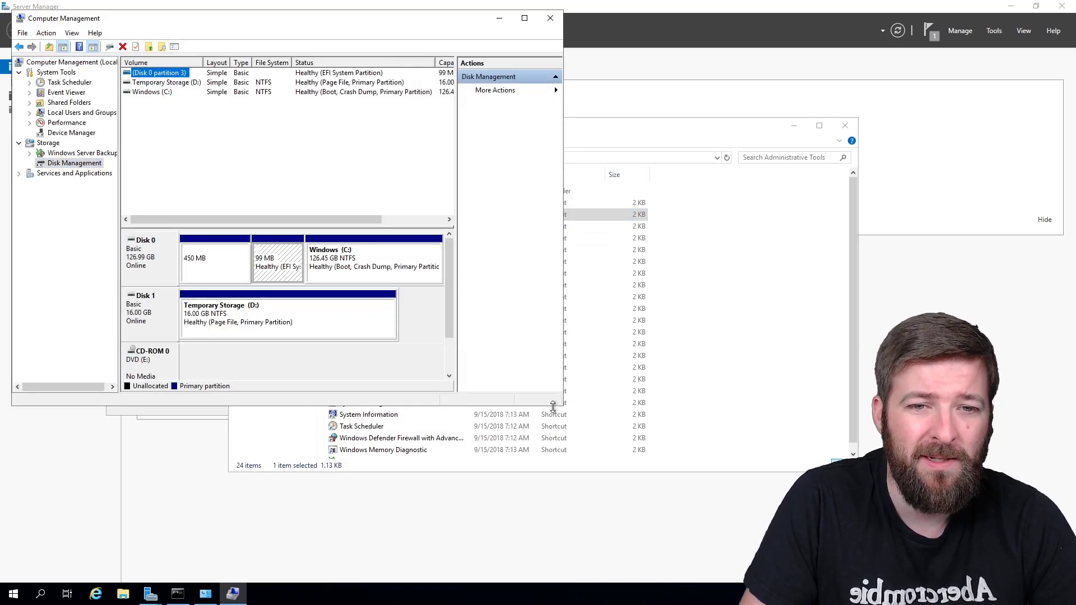
drag(548, 404, 532, 476)
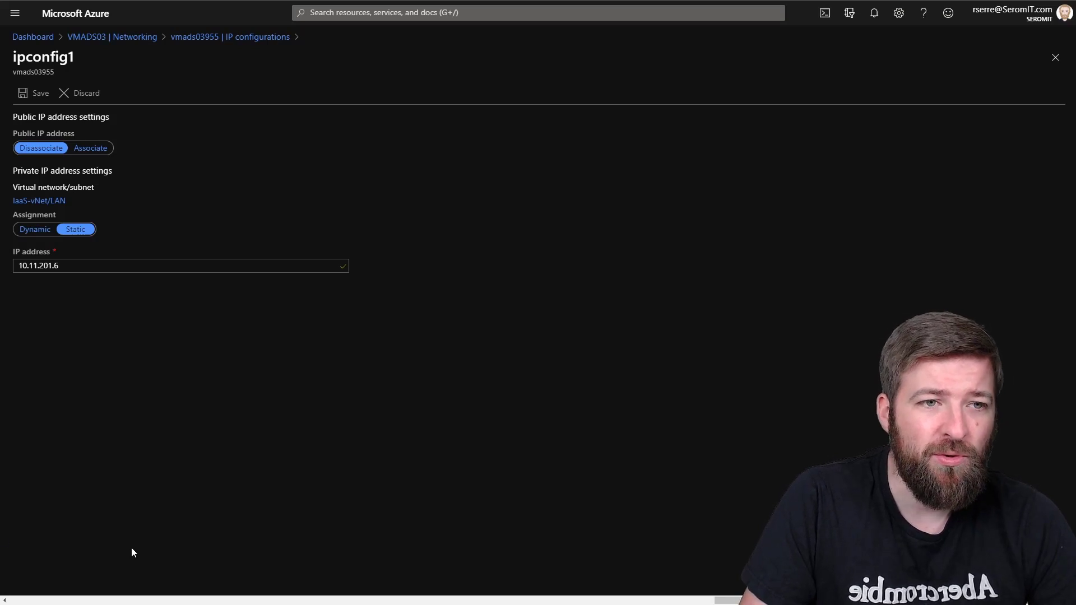
Step: On VMADS03's Disks page, add a LUN 0 data disk entry and list disks available to attach
click(34, 37)
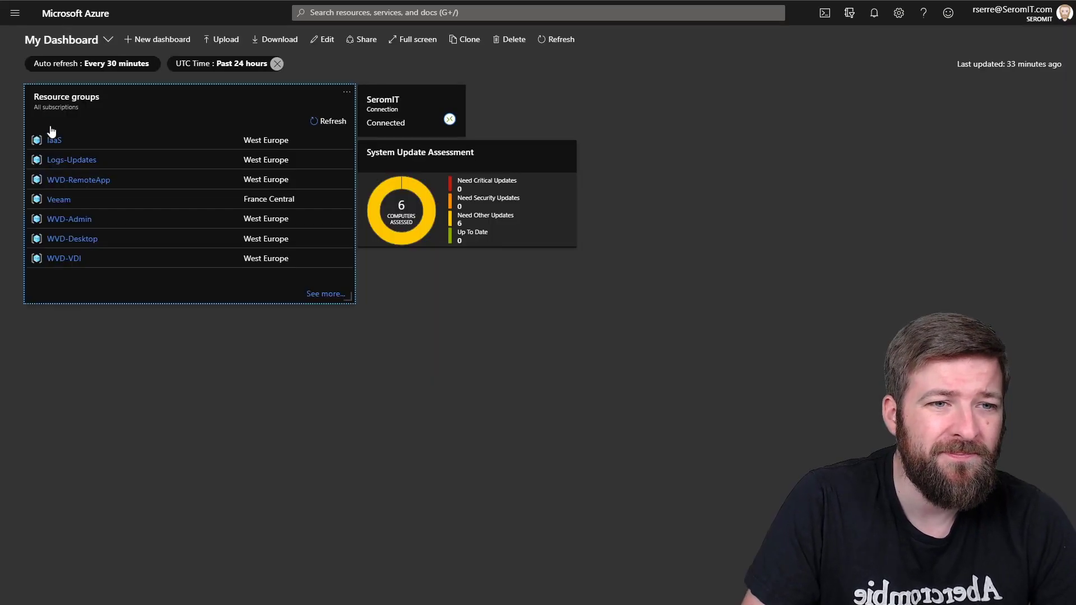
click(53, 139)
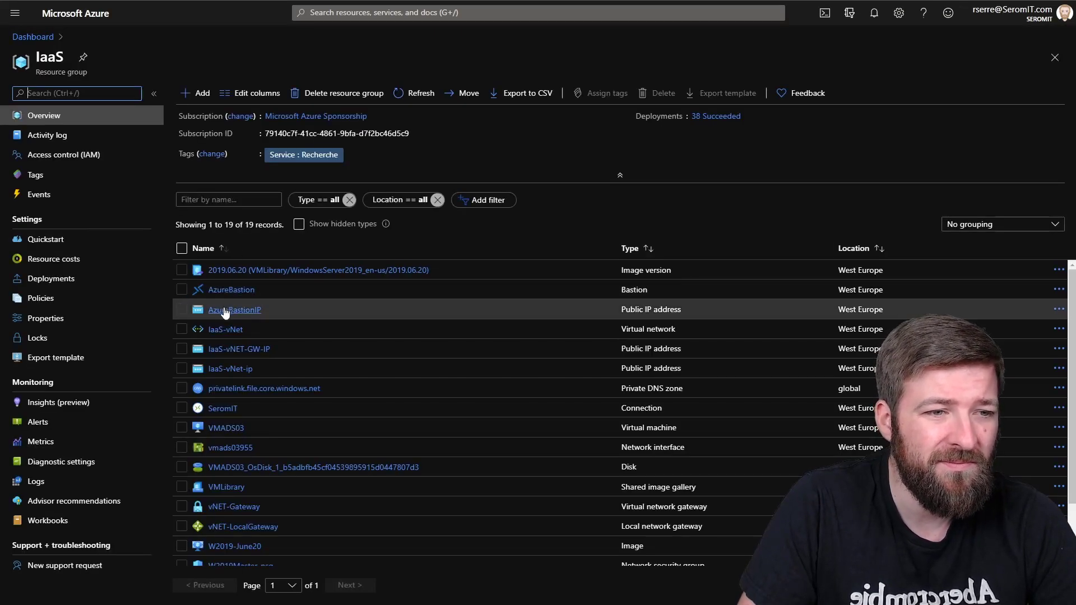
click(221, 427)
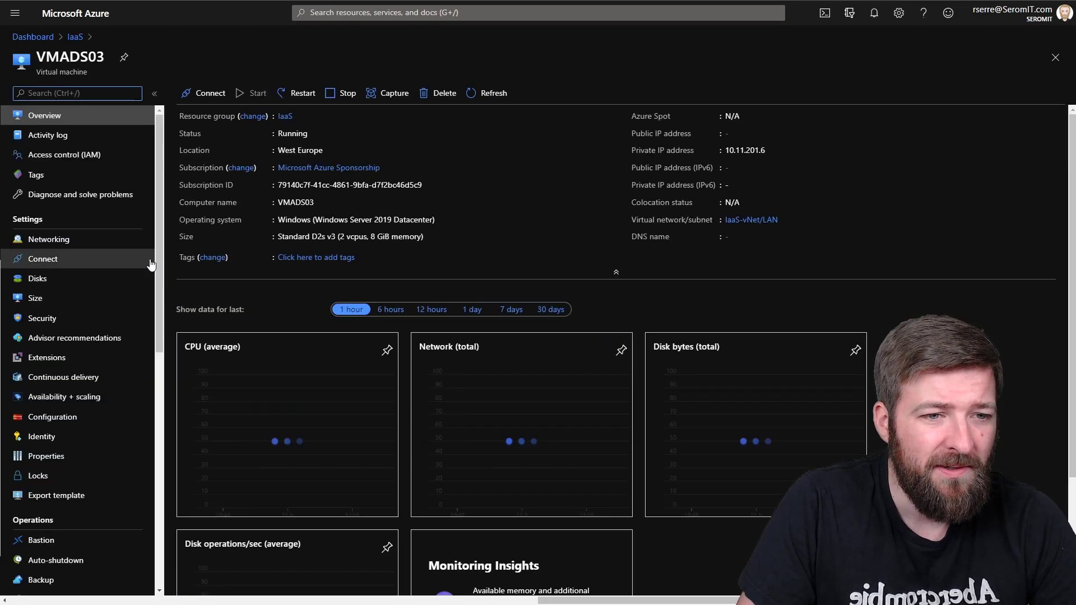
click(37, 279)
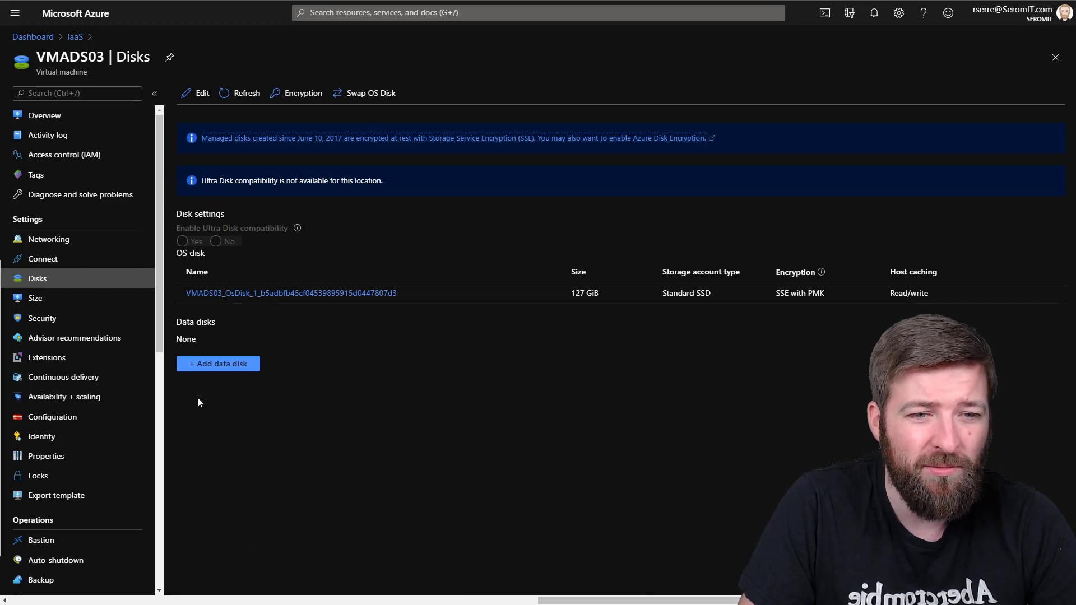
click(203, 367)
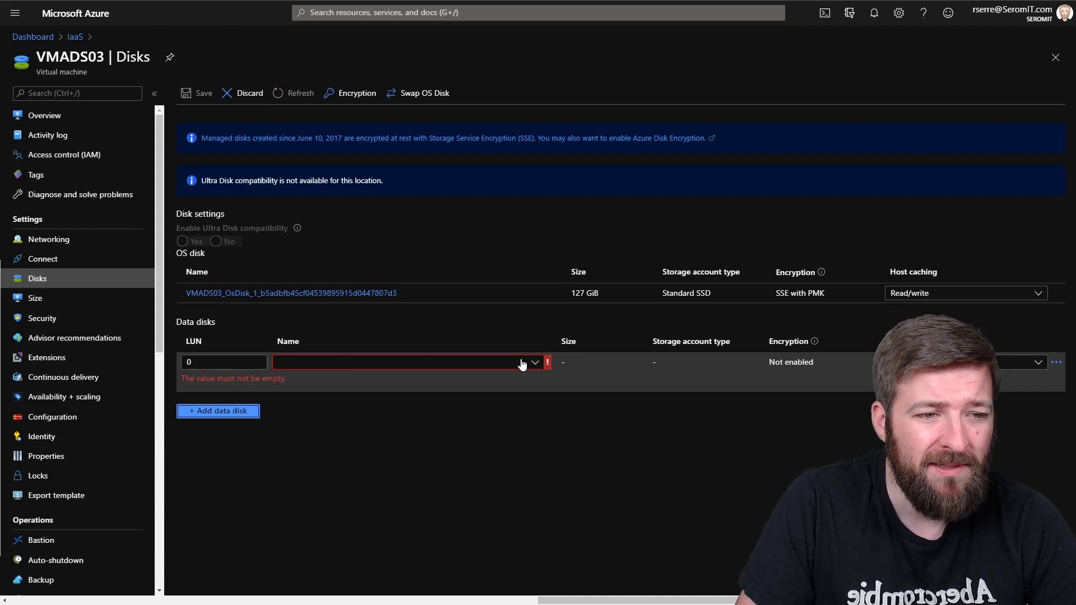
click(530, 363)
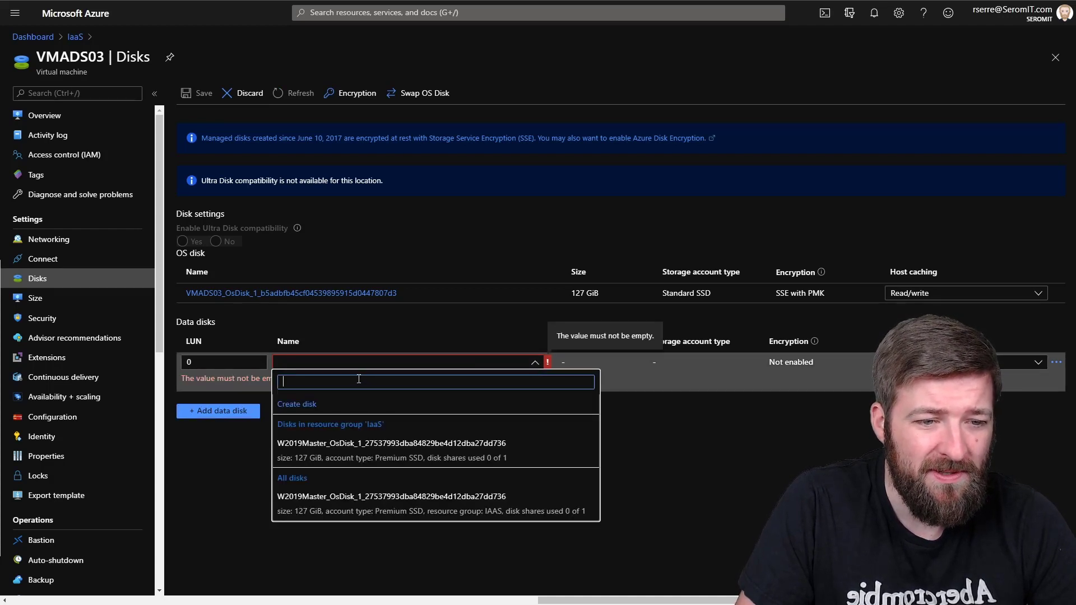
Step: Create a new managed disk named VMADS03_Data as a 64 GiB Standard SSD
click(297, 404)
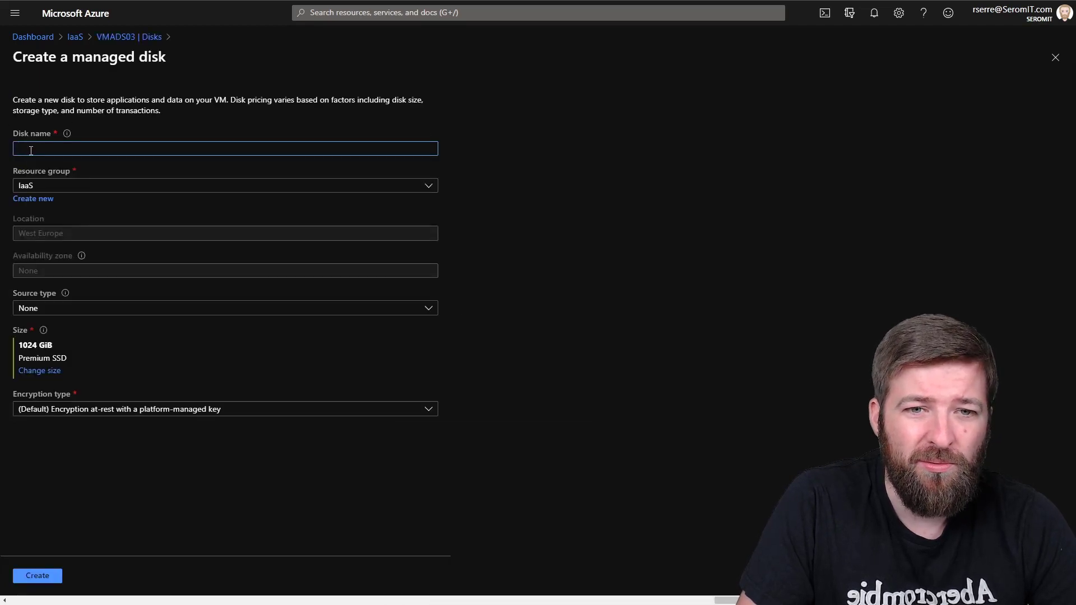
text(VMADS03)
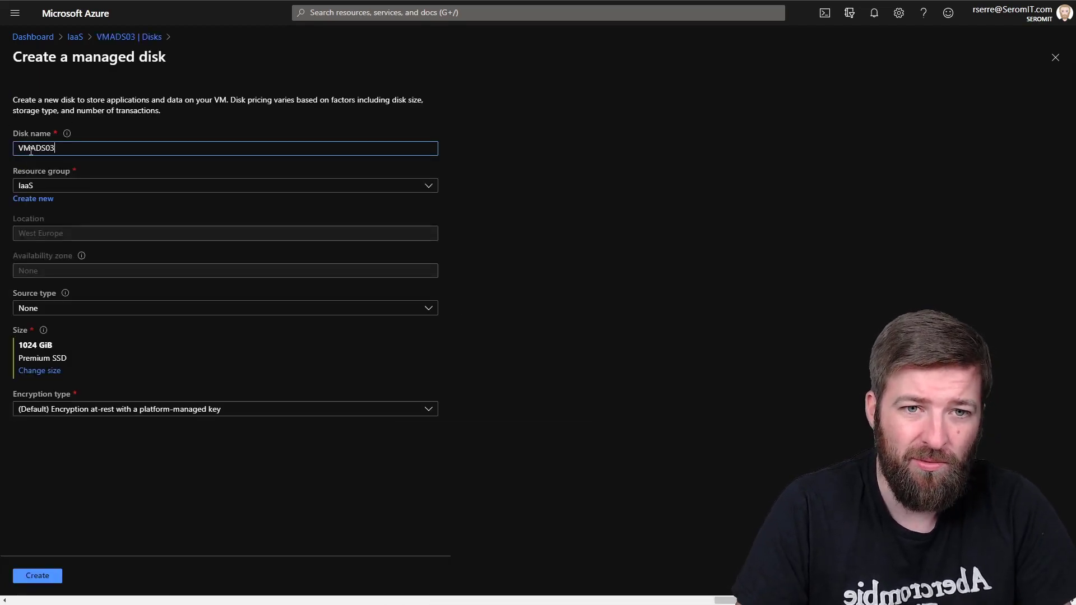
text(_Data)
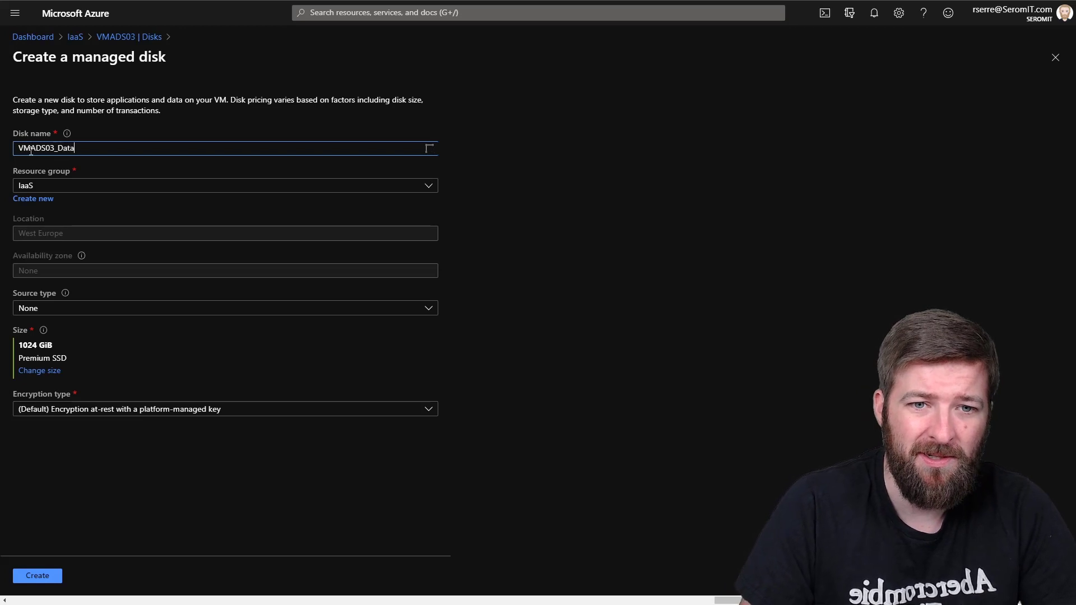
click(41, 373)
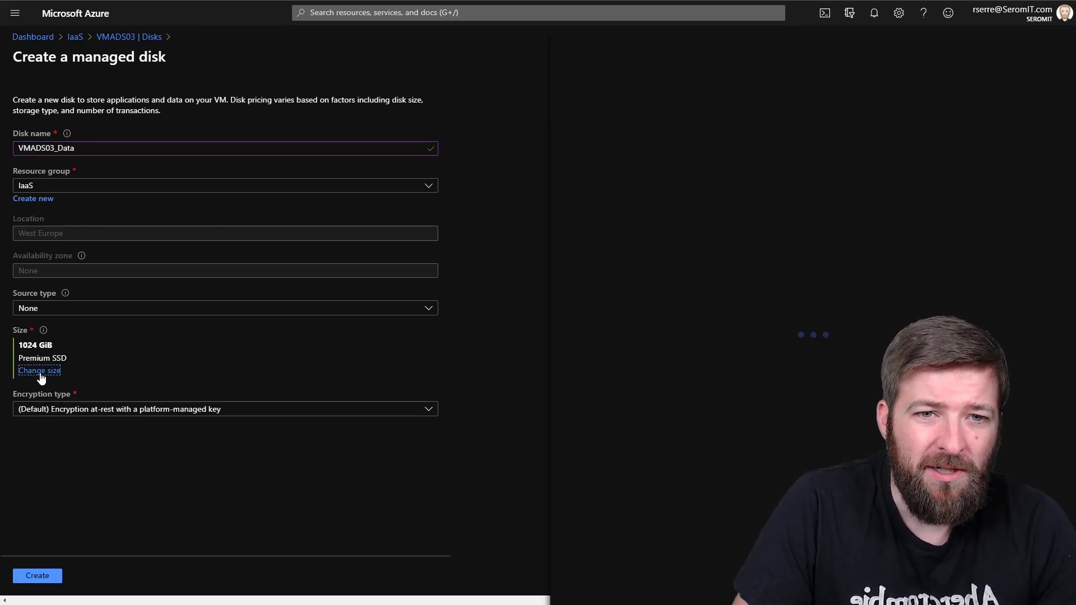
click(597, 120)
click(591, 158)
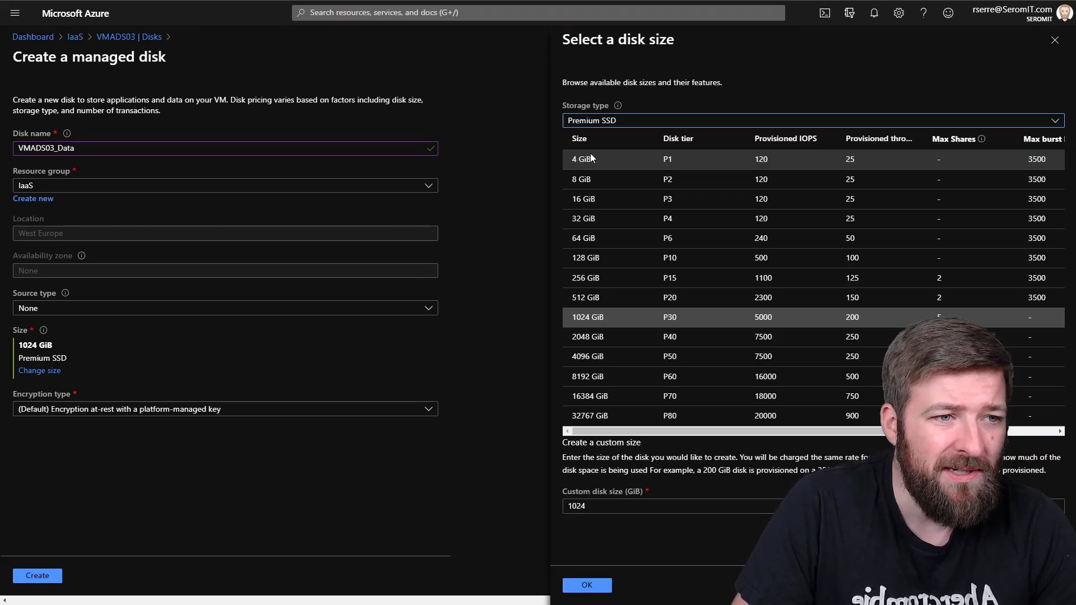
click(584, 238)
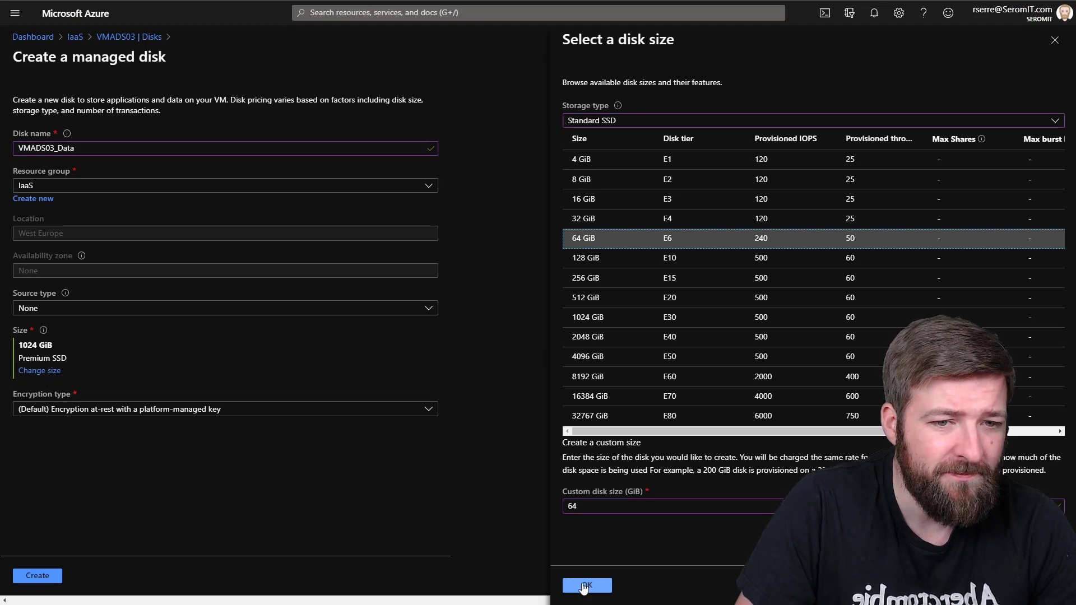
click(586, 585)
click(37, 578)
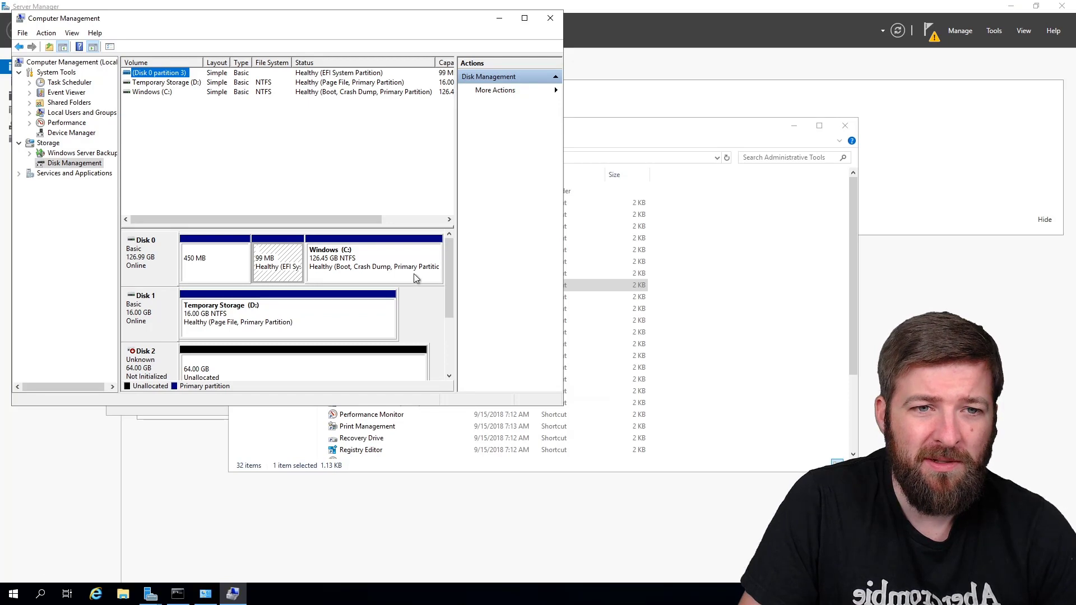
Step: Initialize the new 64 GB Disk 2 as GPT
drag(449, 257, 443, 305)
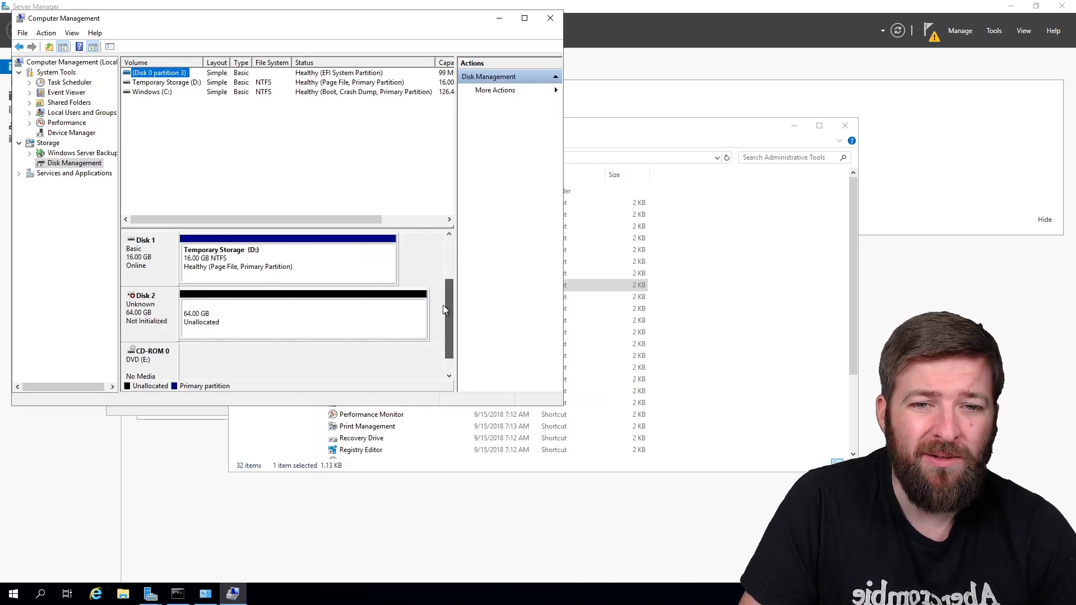
right_click(260, 260)
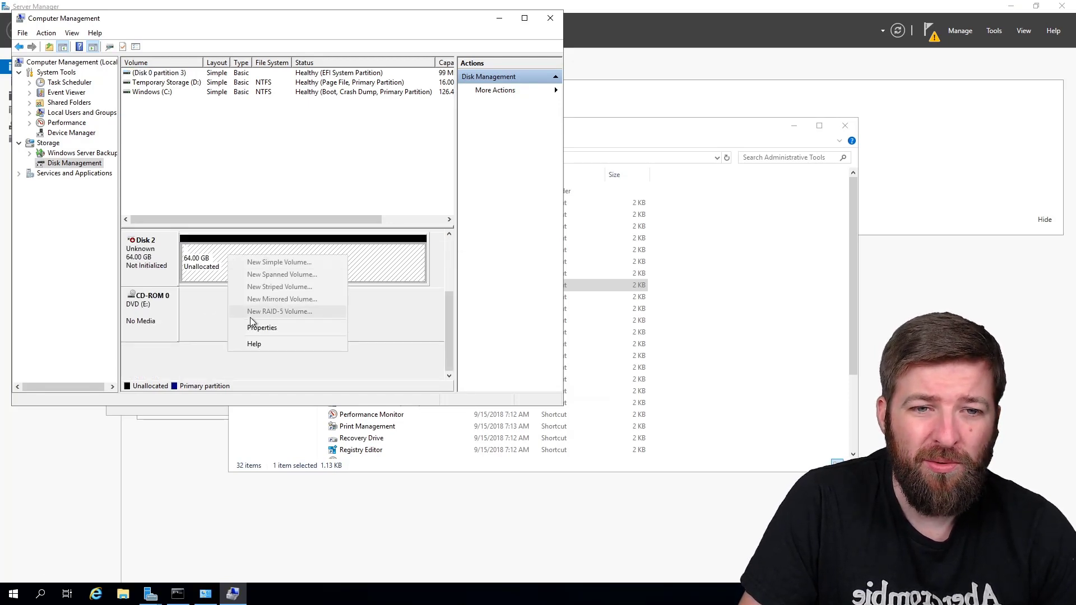
click(163, 269)
right_click(163, 268)
click(165, 267)
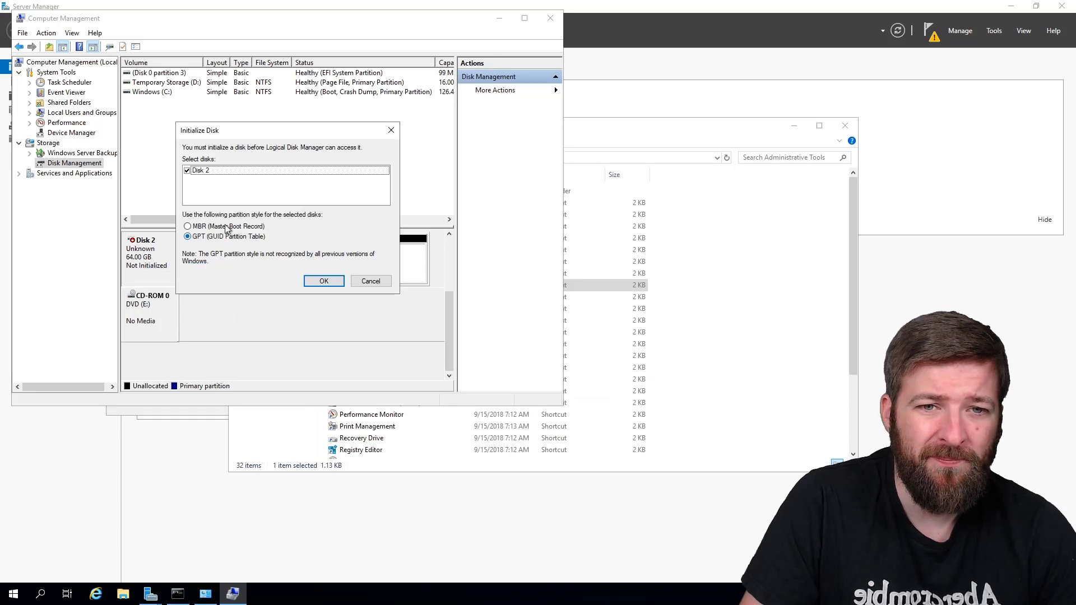
key(Return)
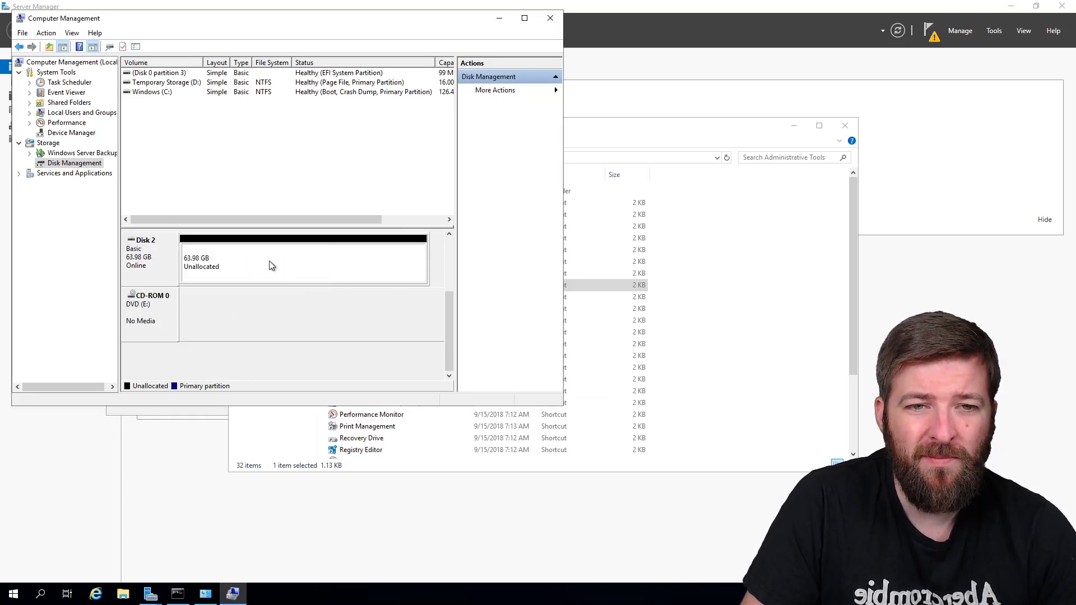
Step: Create a full-size simple volume on Disk 2 with drive letter F and label Data
right_click(269, 260)
click(297, 266)
key(Return)
key(Return)
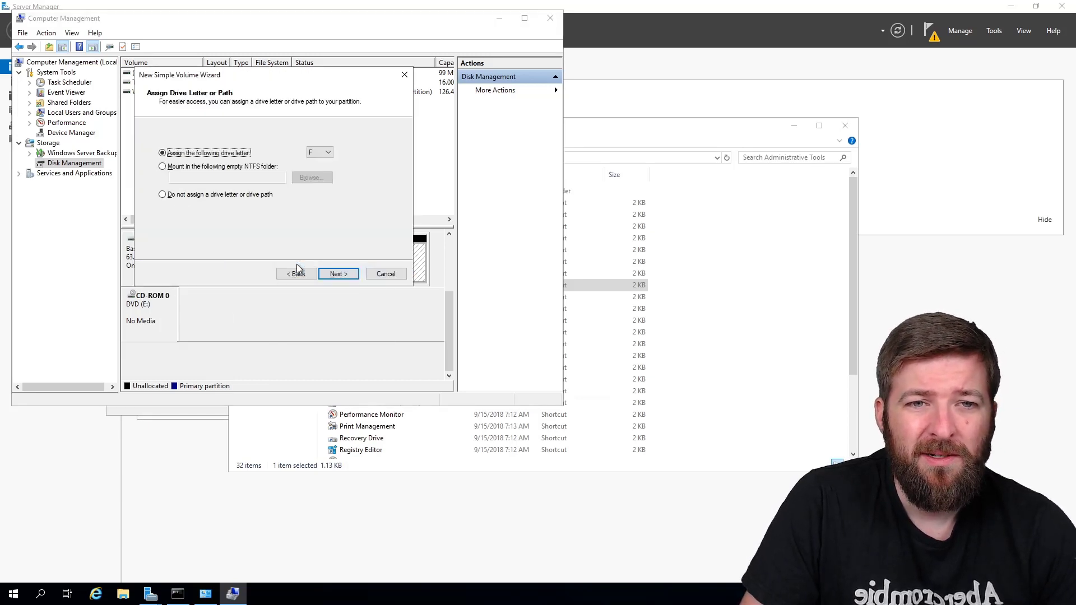
click(312, 157)
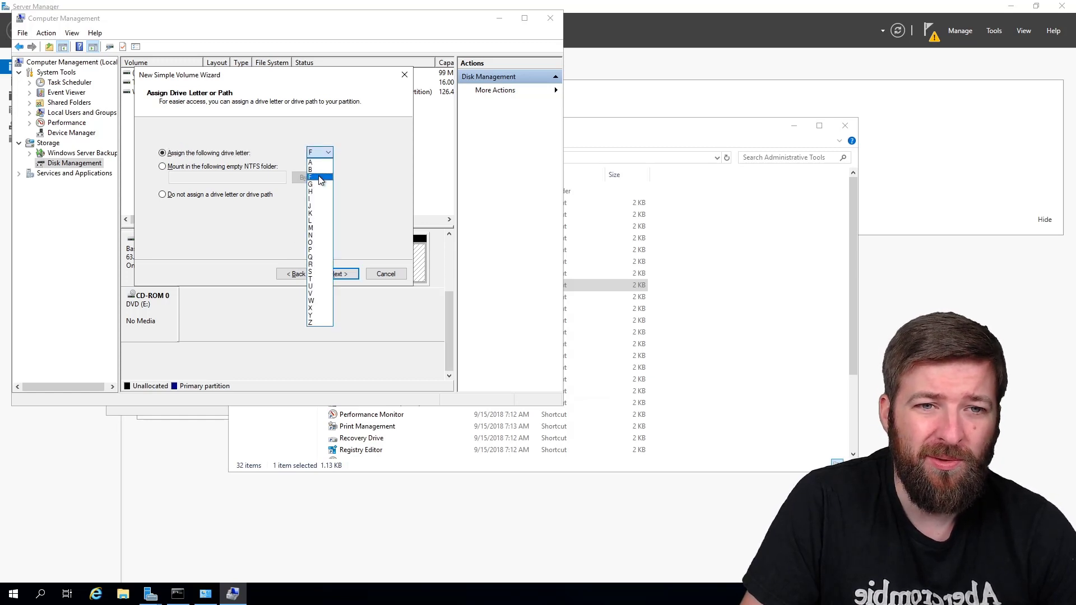
click(320, 178)
click(339, 274)
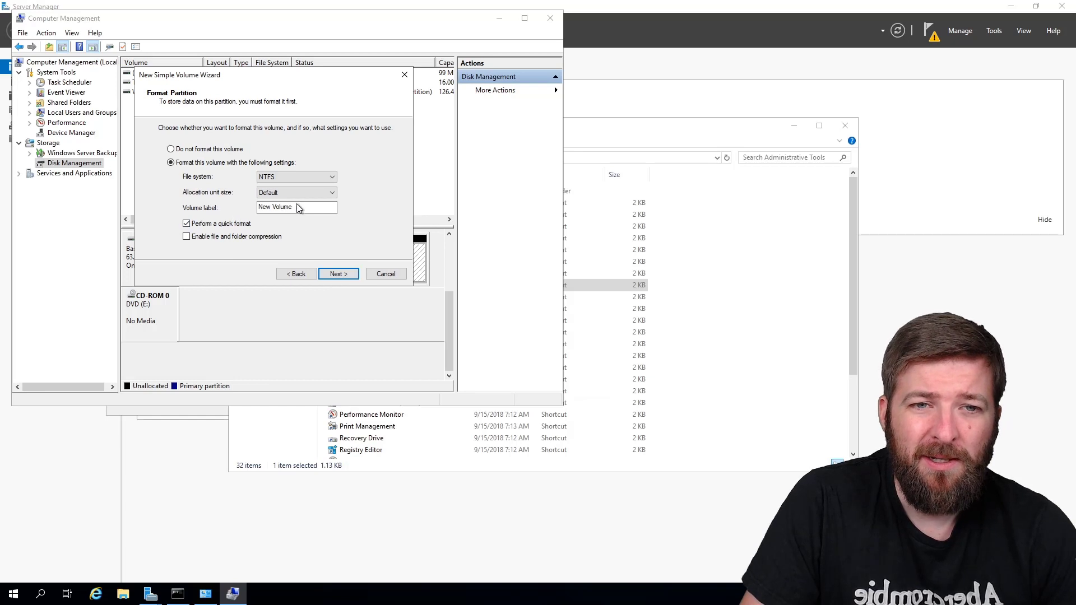
drag(299, 208, 247, 208)
text(Da)
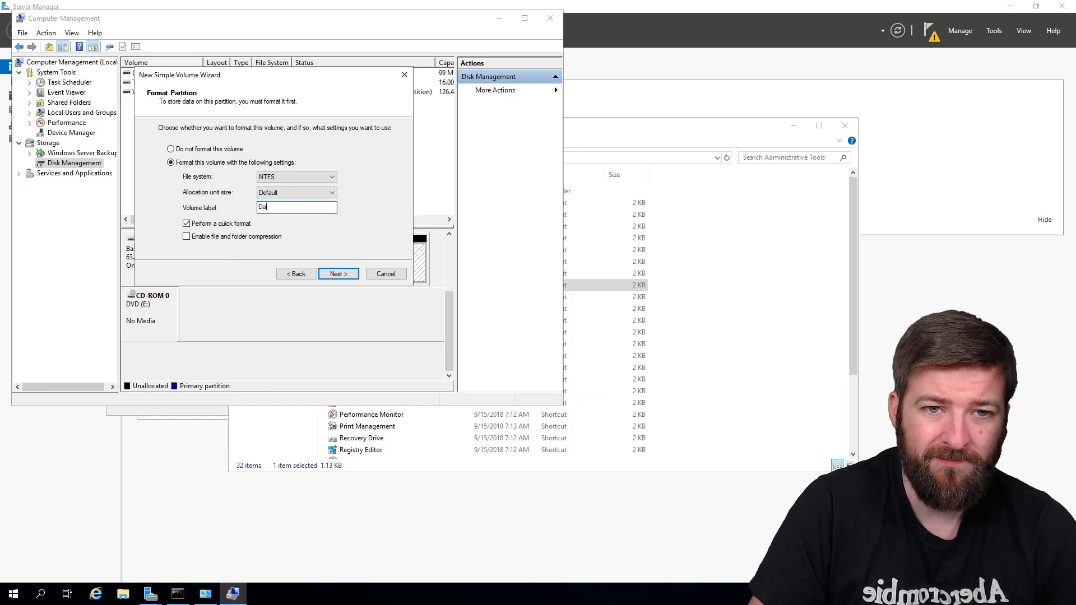
text(ta)
key(Return)
key(Return)
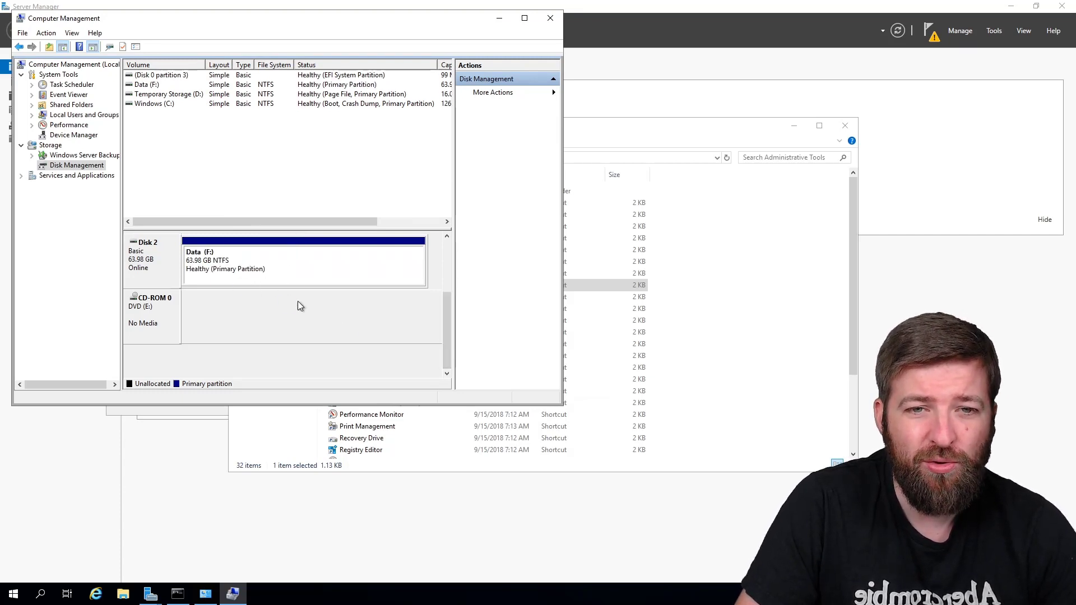
drag(445, 337, 447, 275)
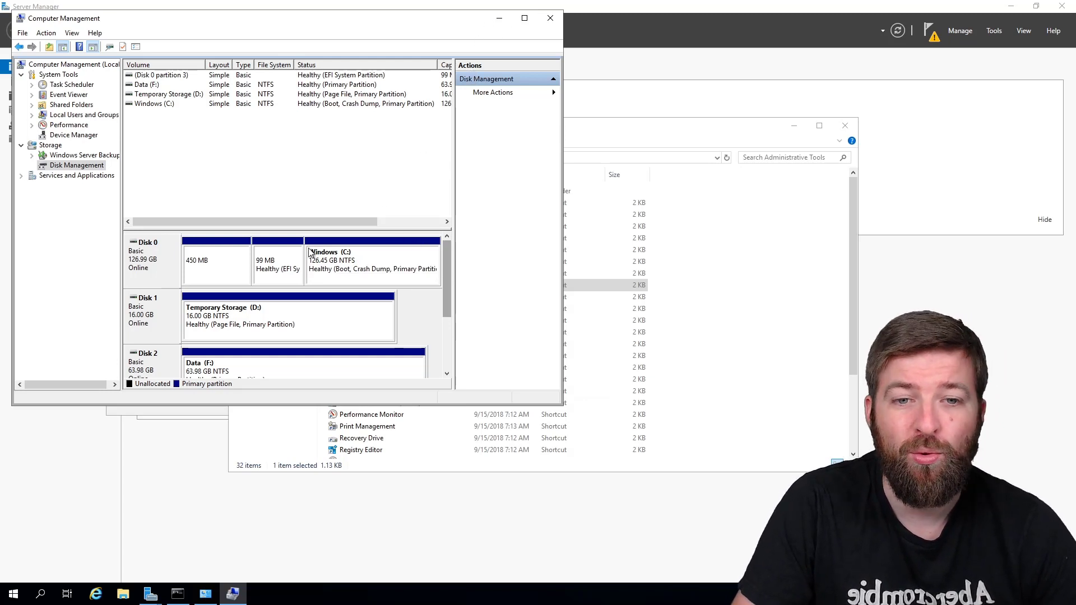
Step: Minimize Computer Management and bring the Add Roles and Features Wizard back to the front
click(497, 19)
mouse_move(150, 594)
click(205, 554)
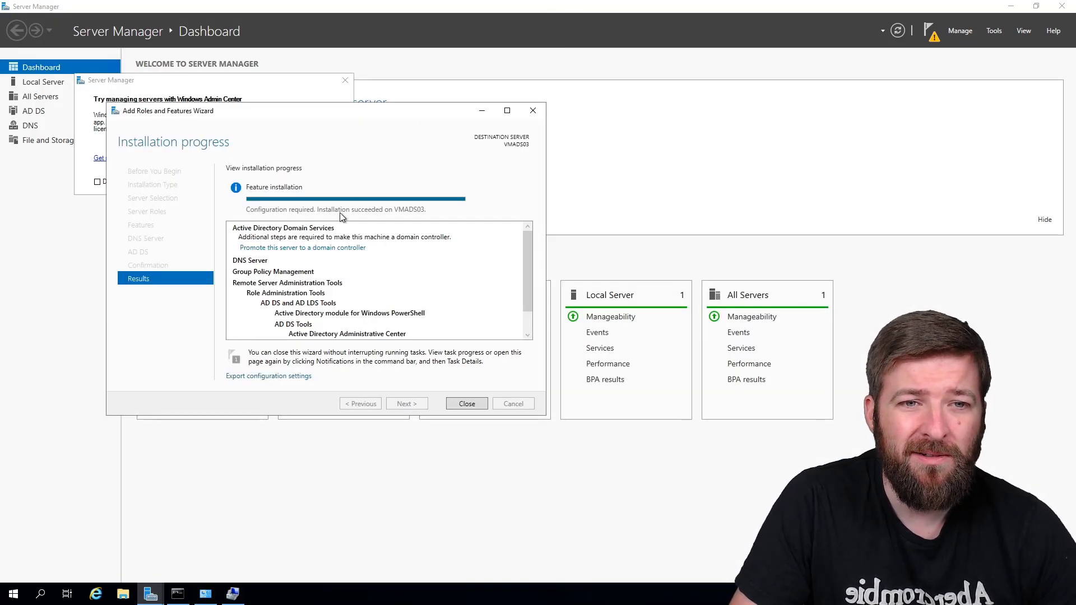
Step: Close the finished Add Roles wizard and launch 'Promote this server to a domain controller'
click(465, 404)
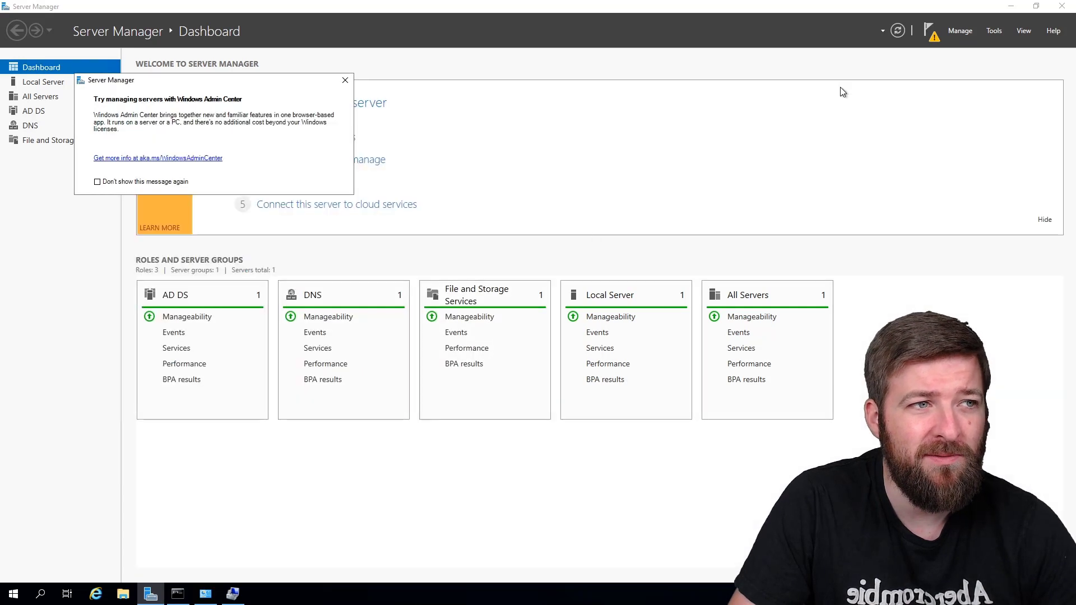
click(931, 31)
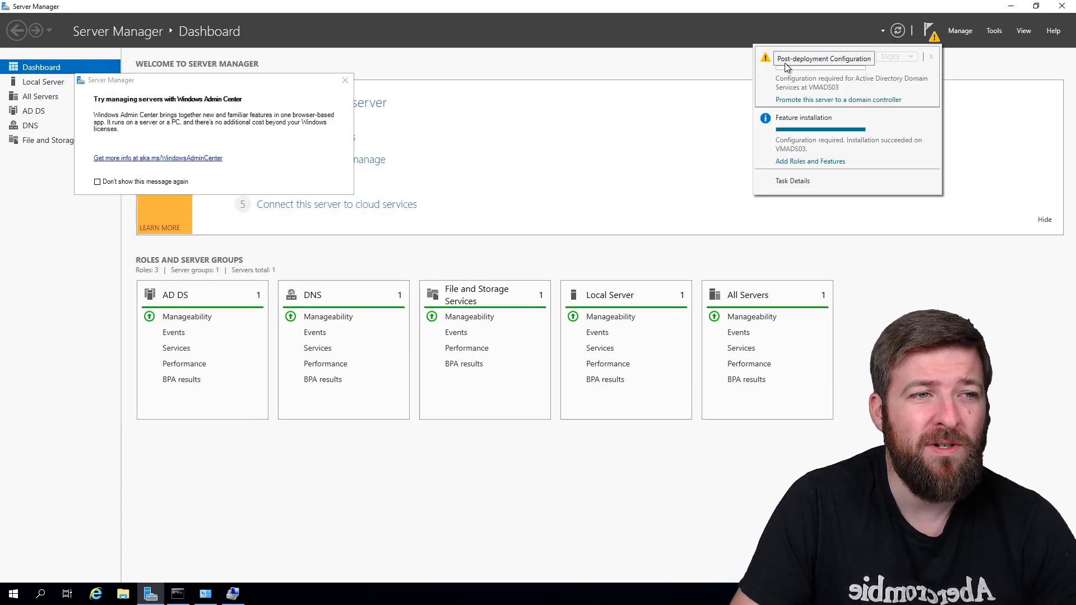
click(793, 100)
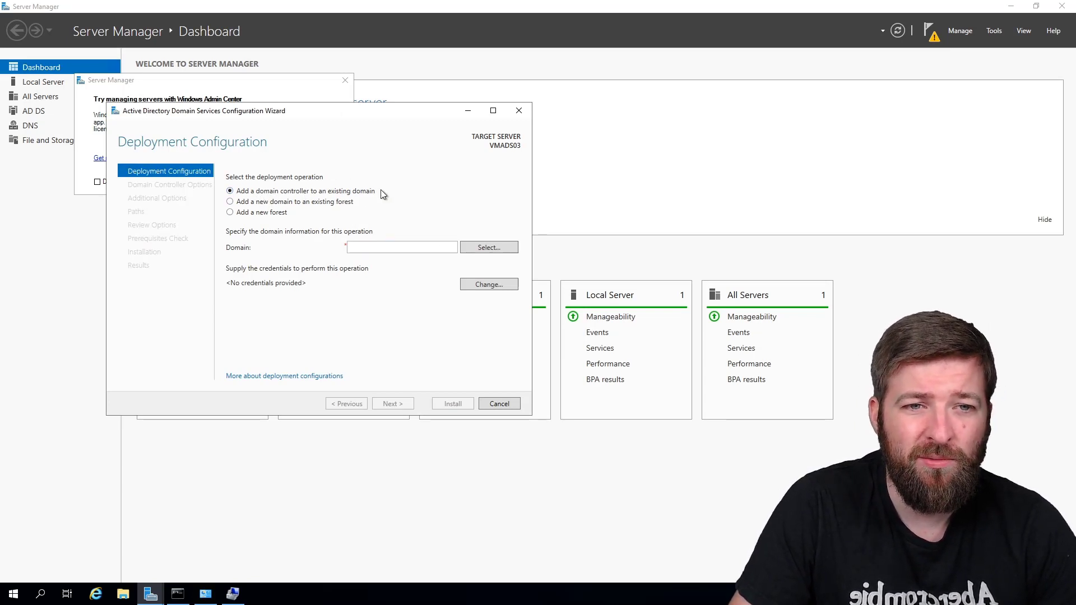
Step: Enter the domain admin credentials and choose SeromIT.local as the domain to join
click(486, 247)
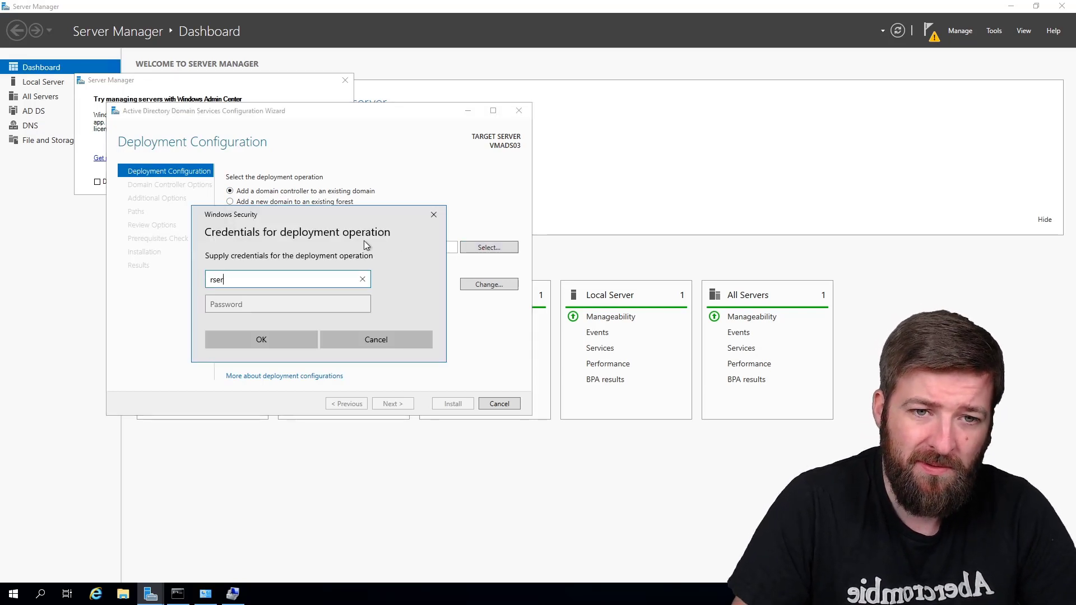
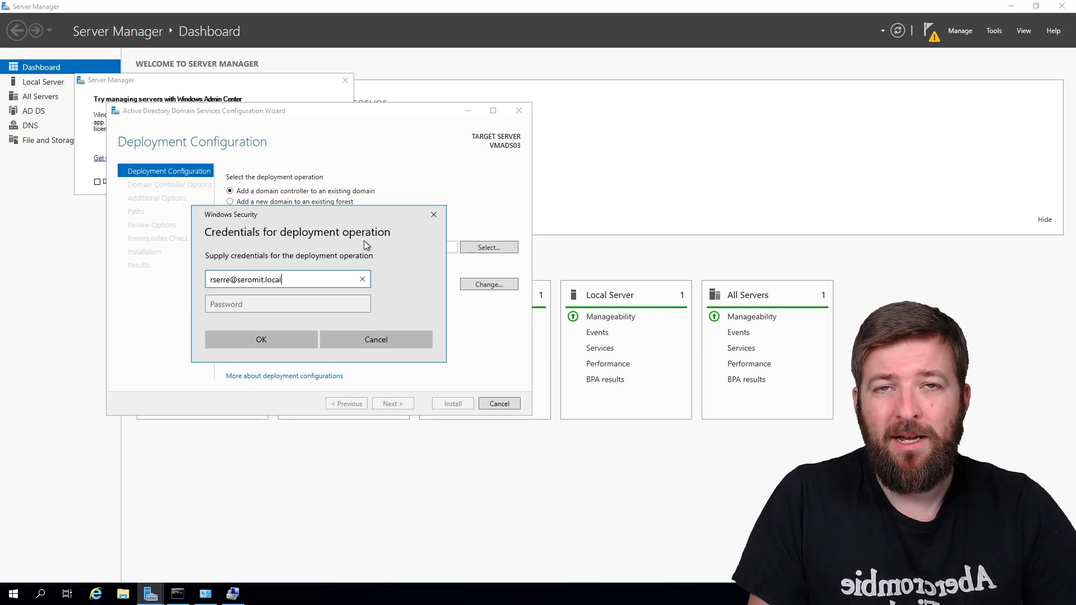
key(Tab)
text(•••••)
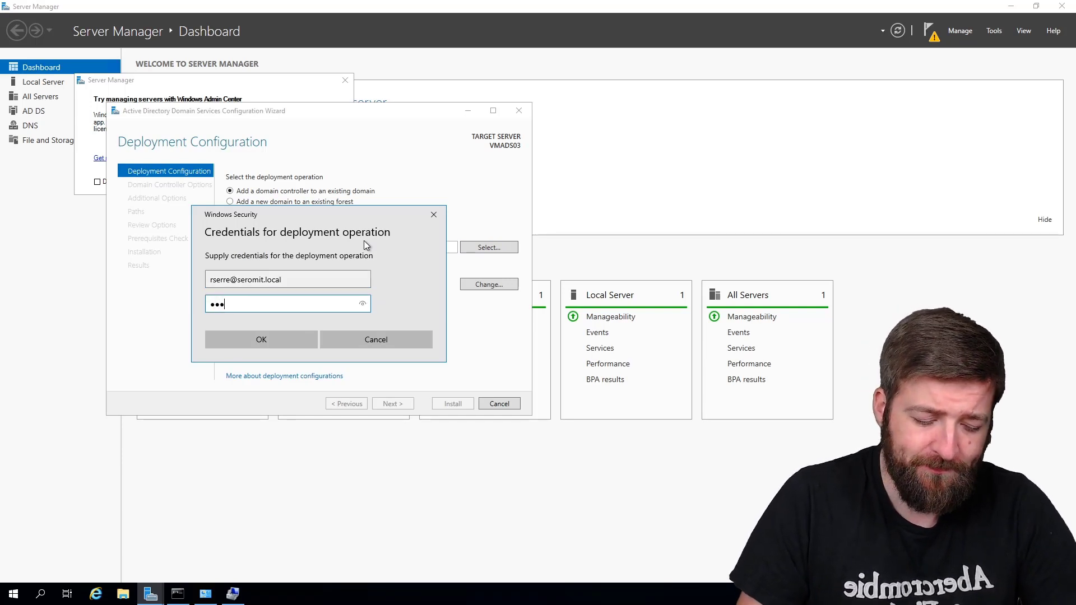
text(••••)
key(Return)
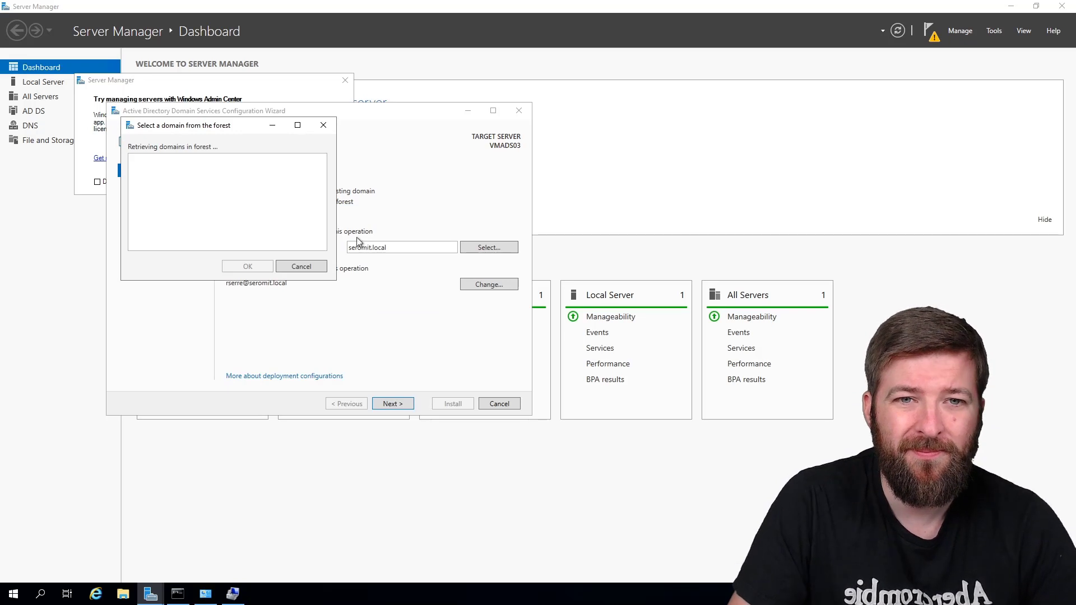
click(162, 172)
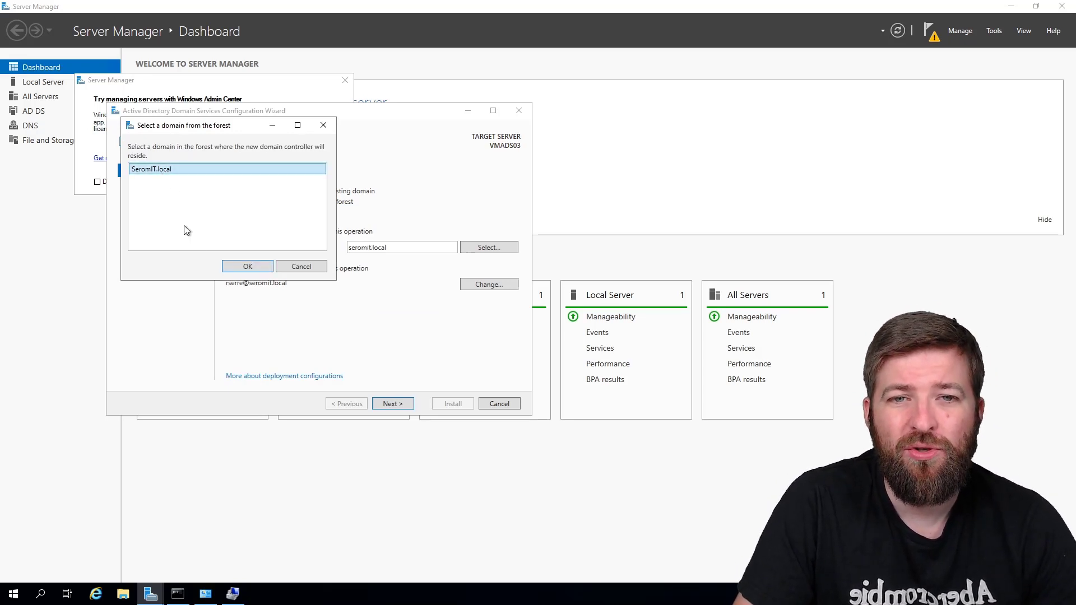
click(245, 268)
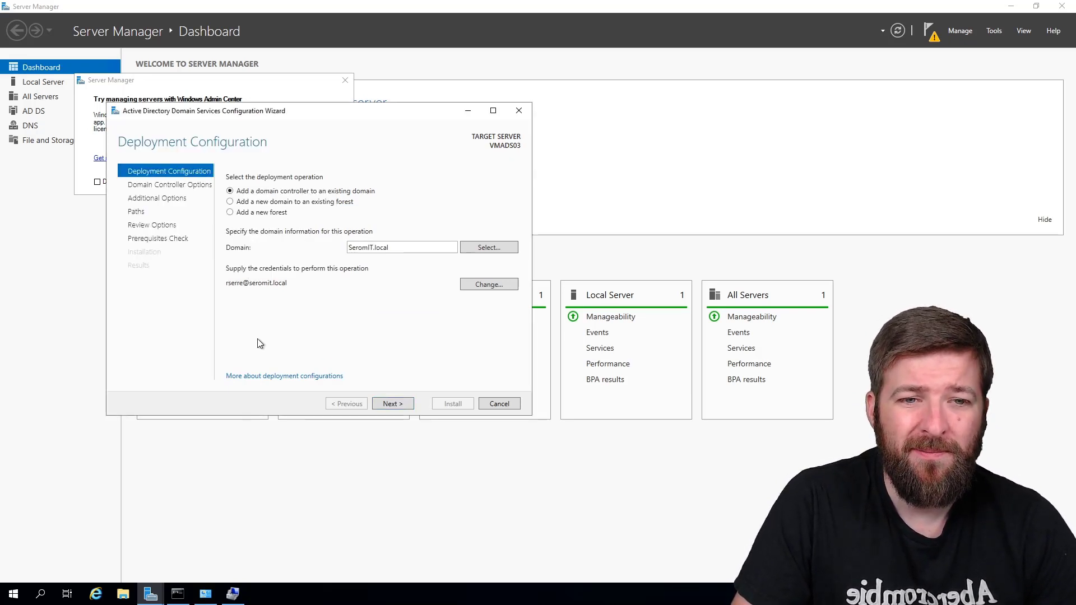
click(395, 407)
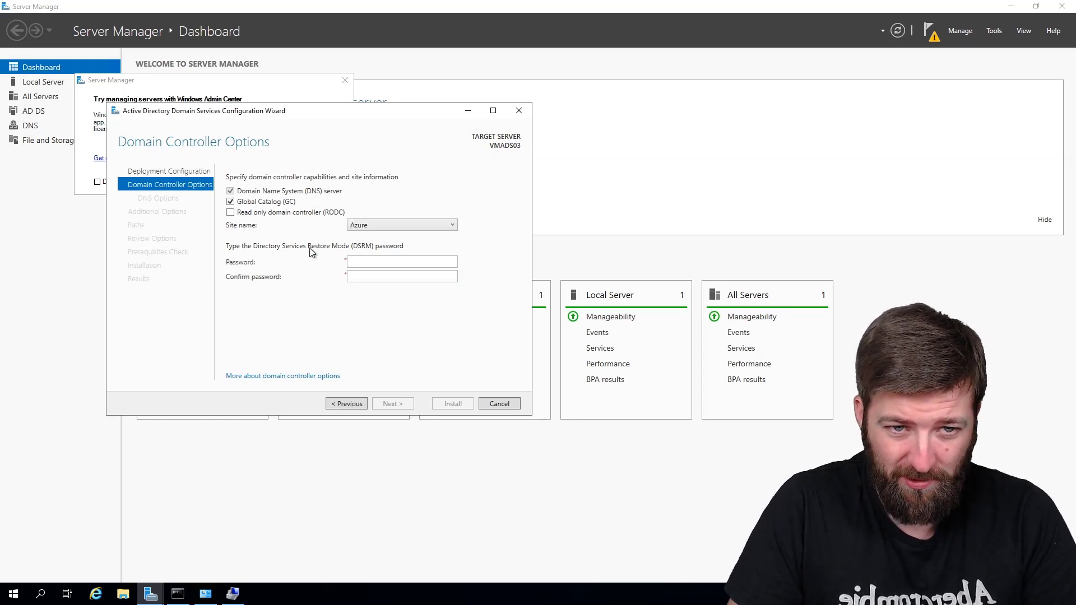
Step: Set the DSRM password, keep site Azure, and advance past DNS and additional options
click(370, 260)
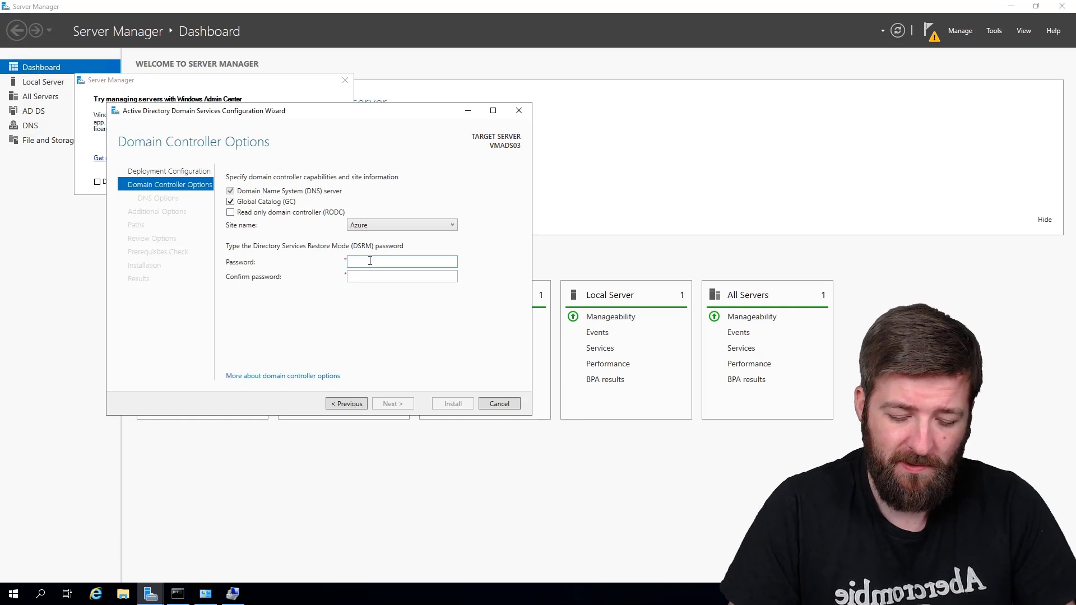
text(••••••••)
key(Tab)
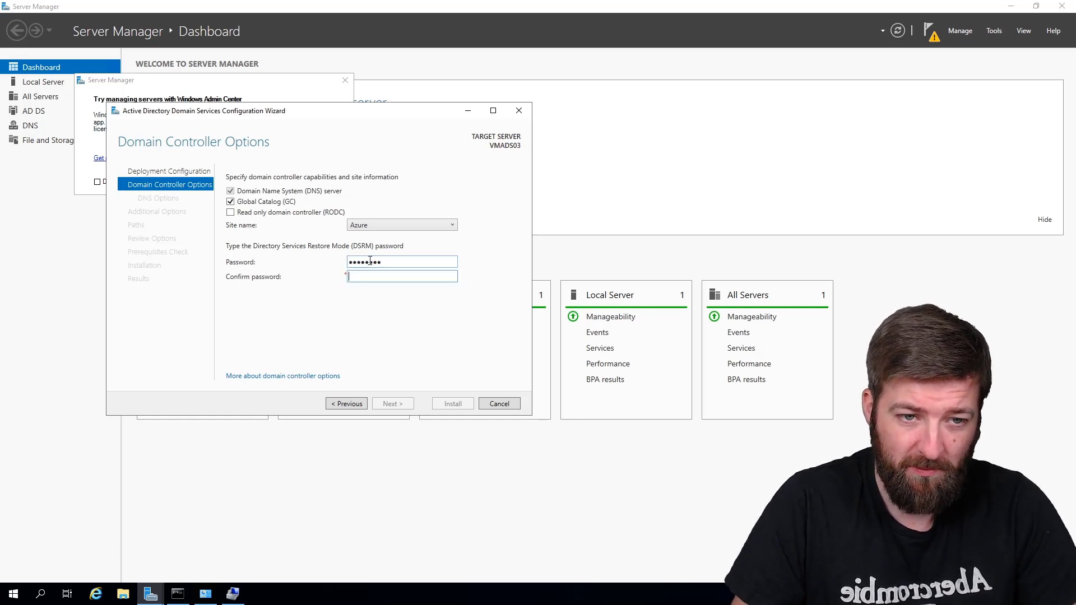
text(••••••••)
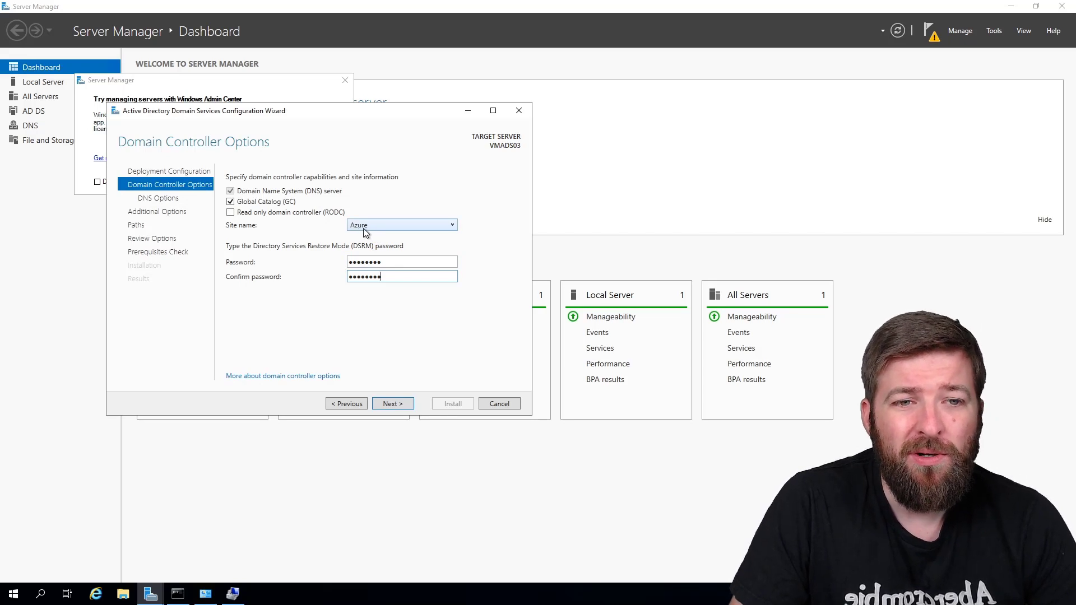
click(363, 227)
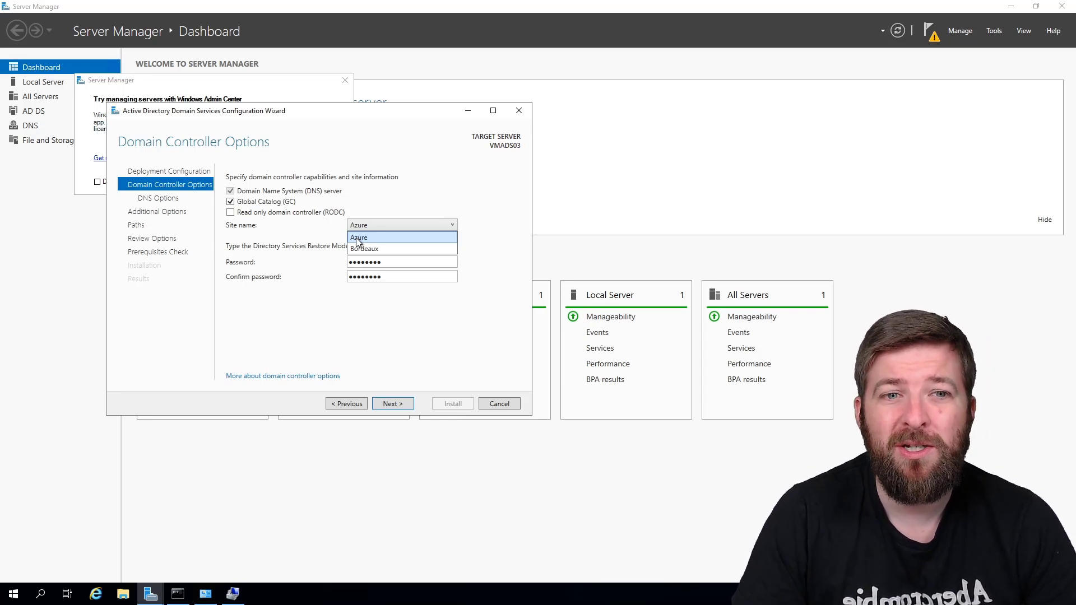
click(357, 238)
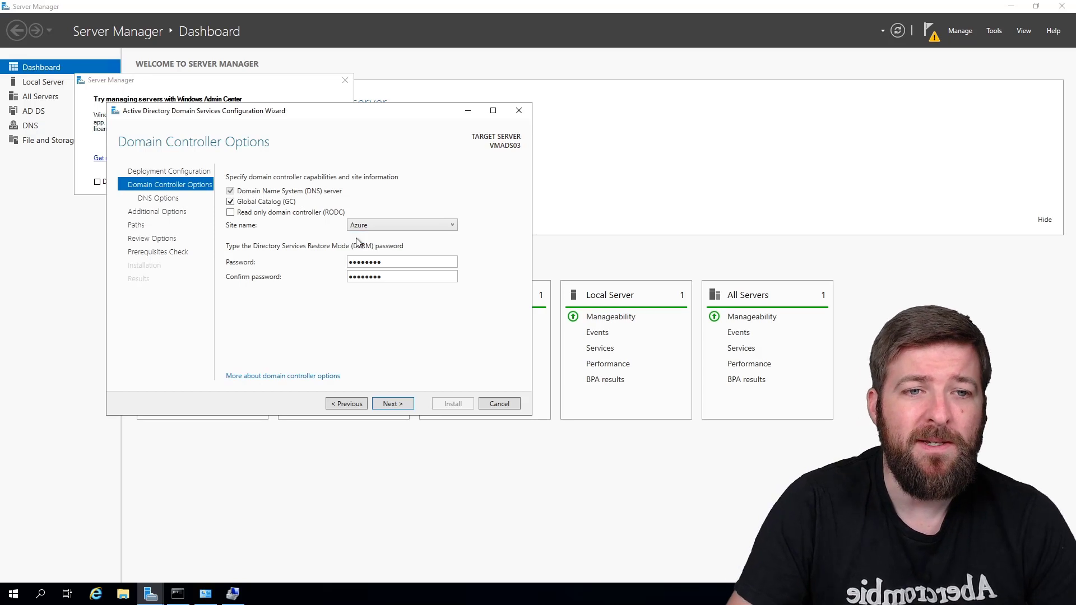
click(385, 405)
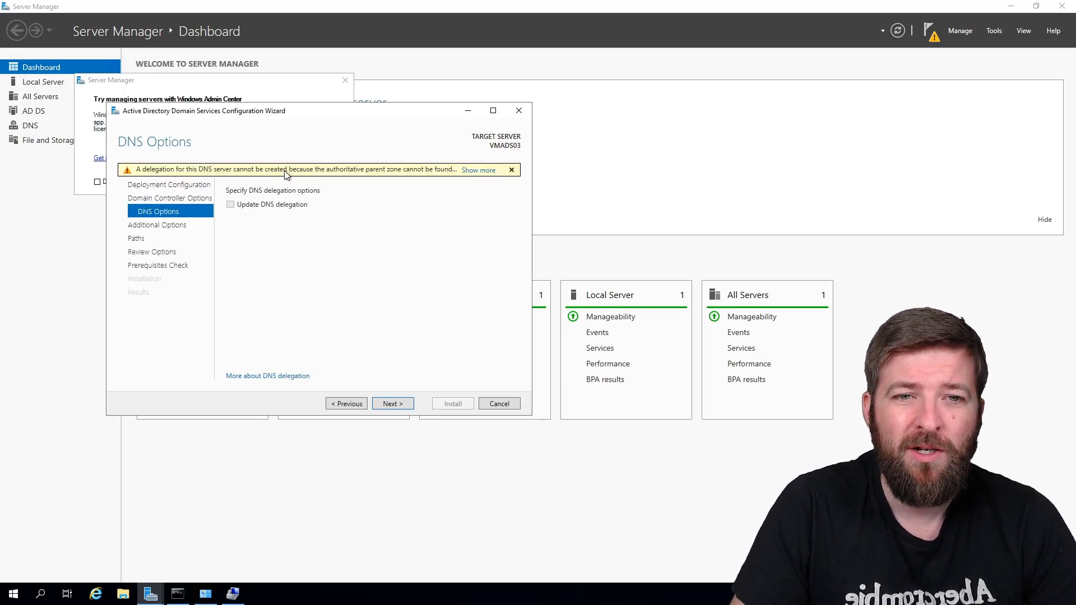
click(393, 404)
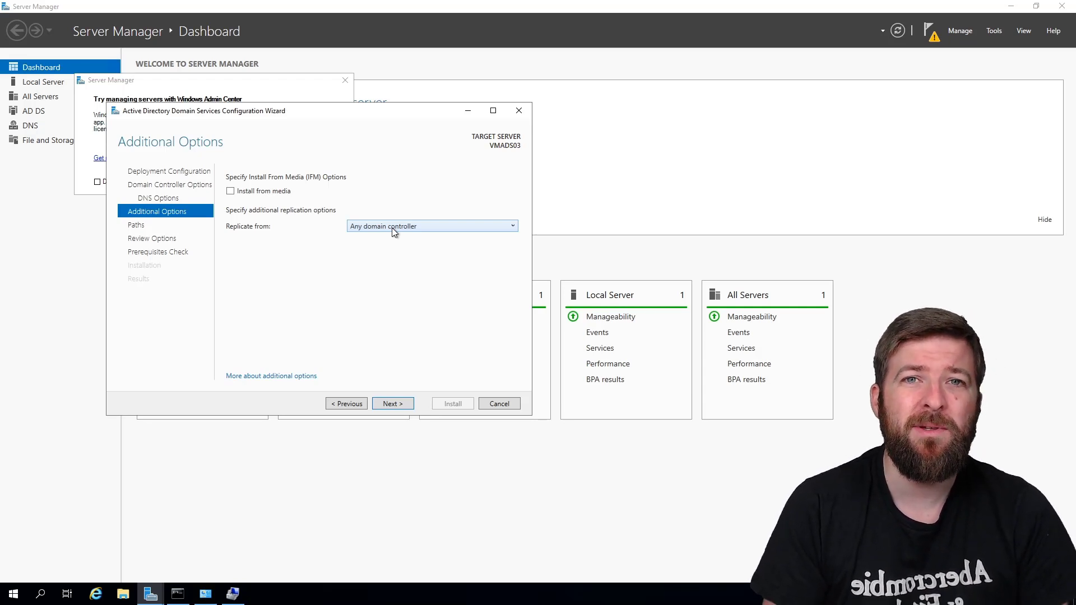
click(383, 405)
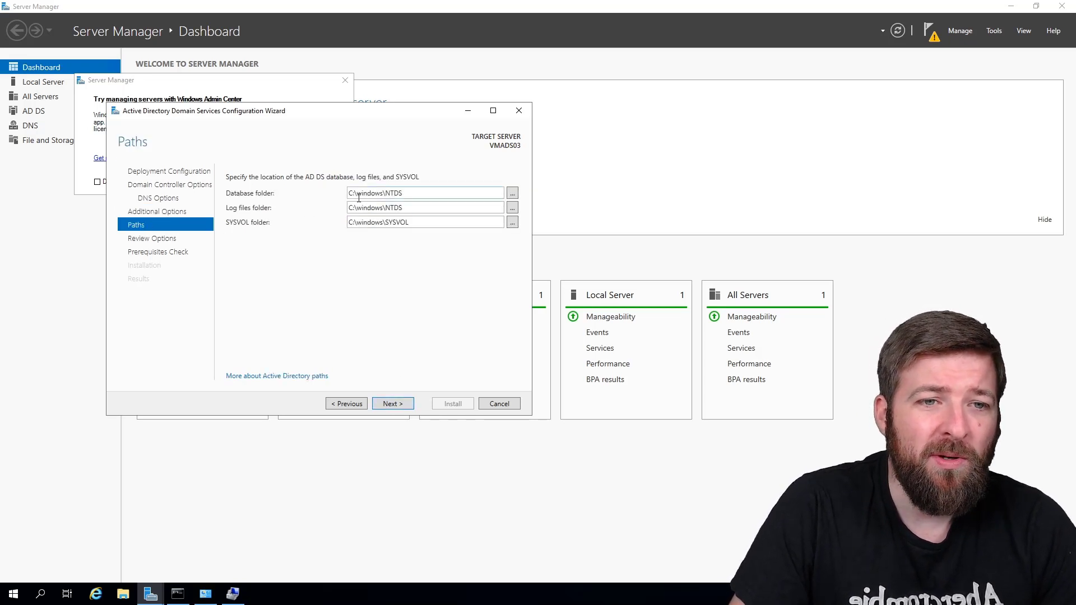
Step: Move the database, log files and SYSVOL paths from C:\windows to F:
double_click(385, 193)
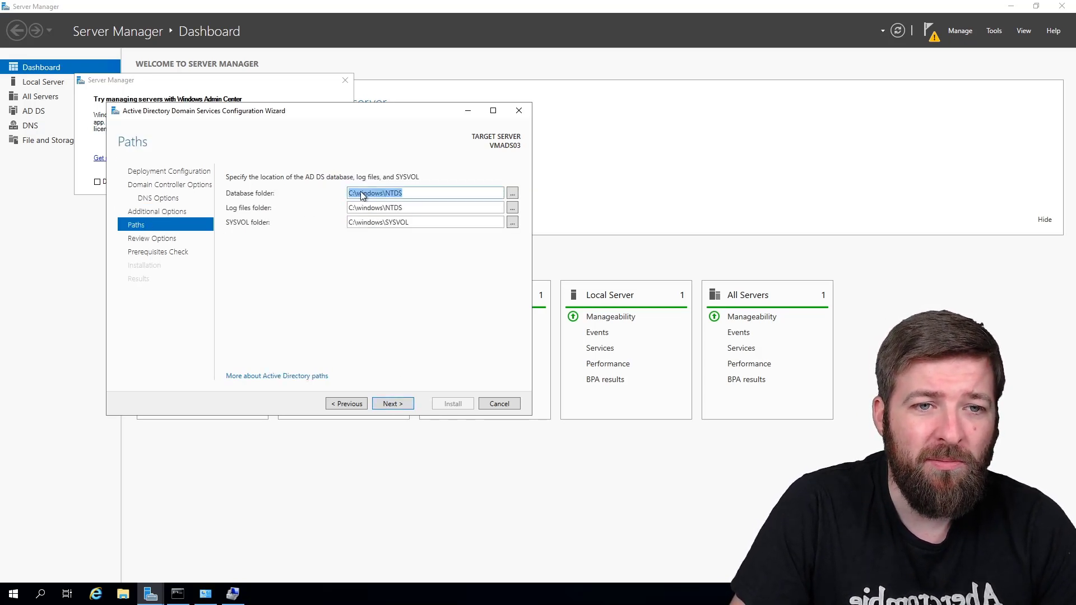
click(362, 192)
drag(380, 192, 348, 193)
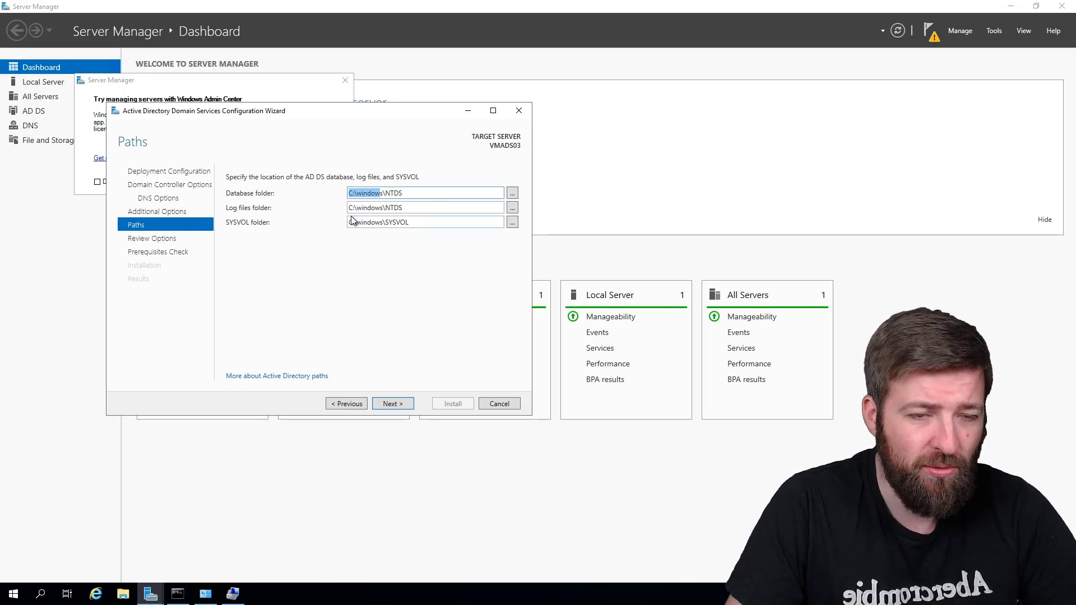
key(BackSpace)
key(Delete)
text(F:)
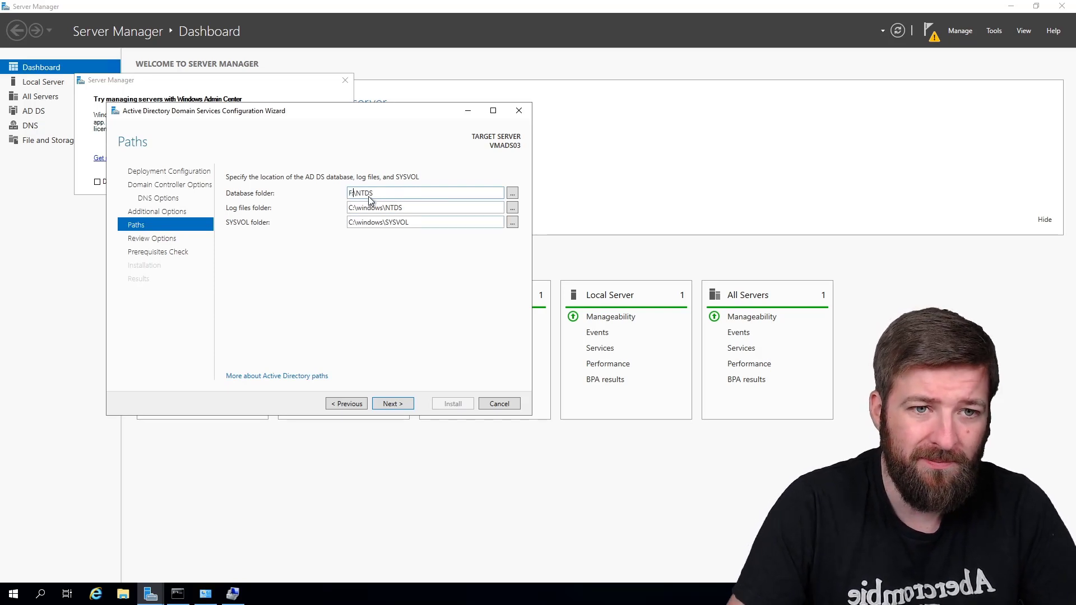
double_click(379, 207)
drag(385, 208, 338, 209)
text(F:)
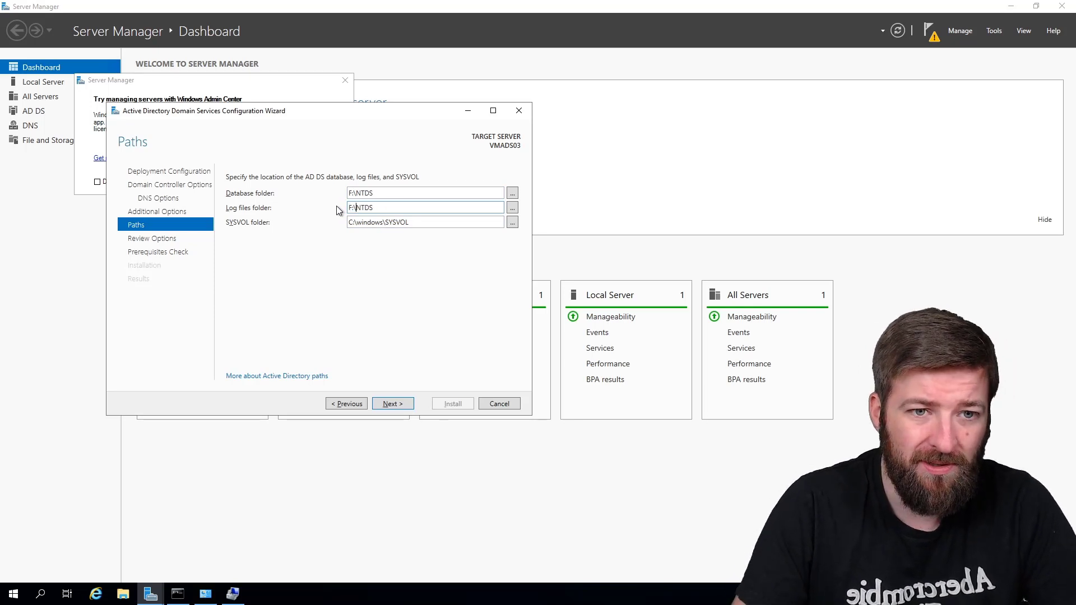
double_click(380, 223)
drag(385, 222, 338, 224)
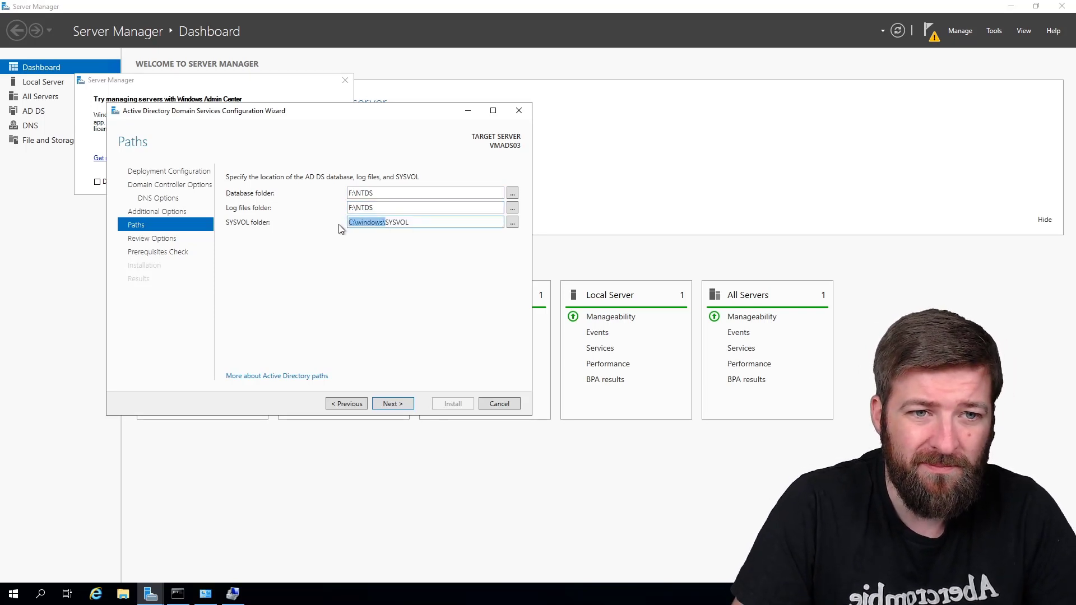
text(F:)
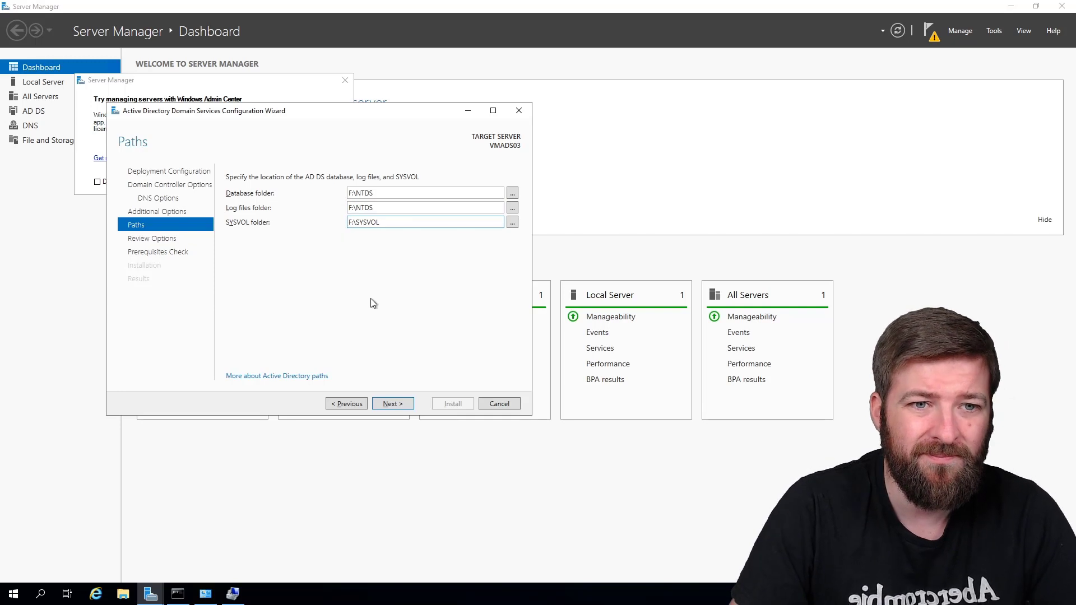
Step: Review the chosen options and run the prerequisites check
click(389, 404)
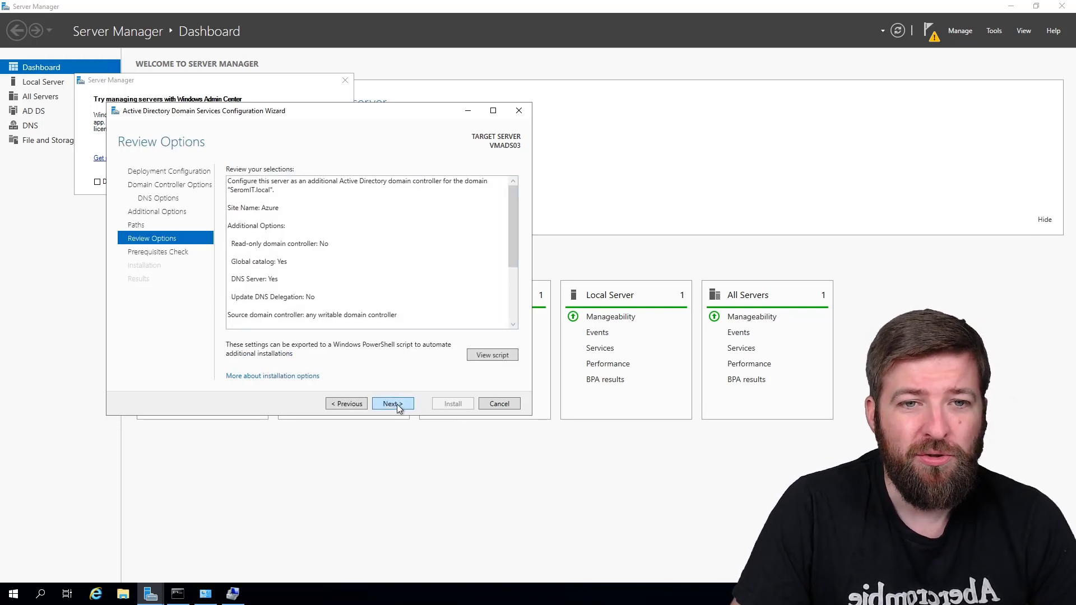
scroll(506, 232, down, 5)
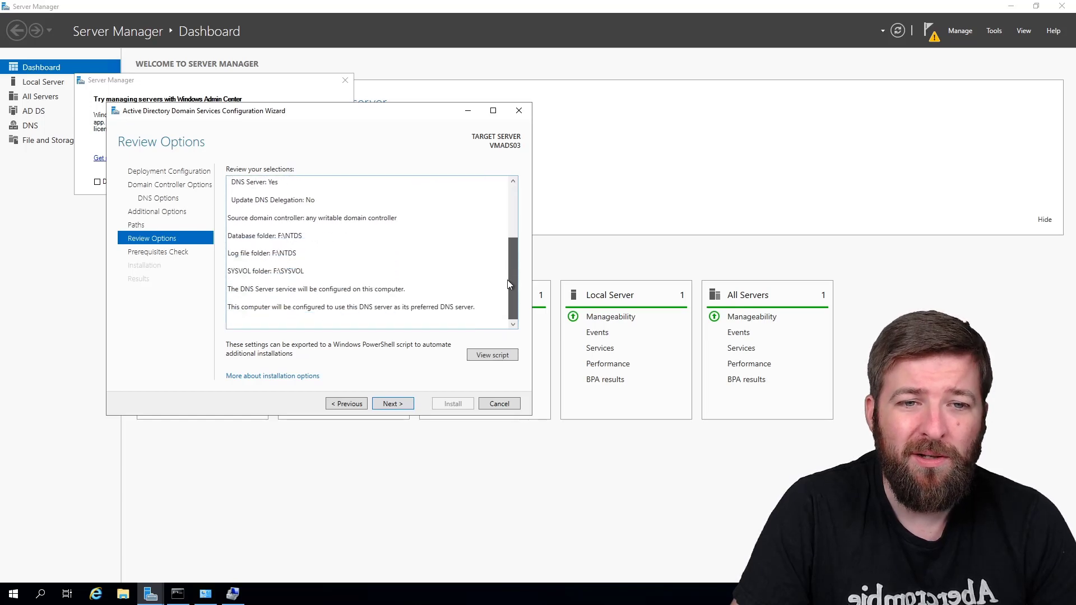
scroll(497, 213, up, 5)
click(394, 403)
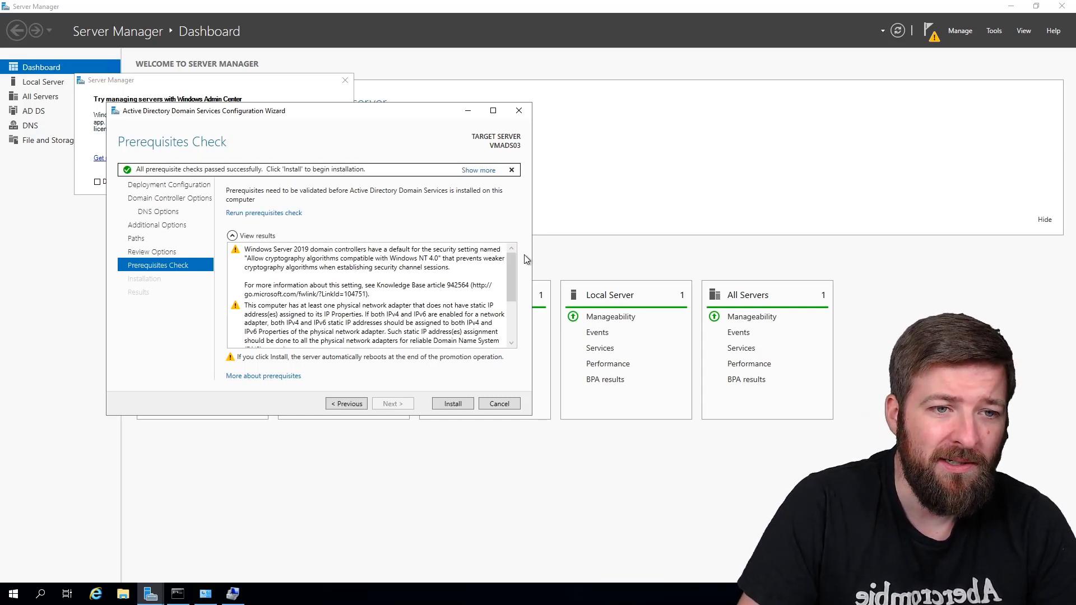
Step: Review the prerequisite warnings and start installing AD DS on VMADS03
drag(512, 264, 506, 310)
scroll(422, 335, up, 5)
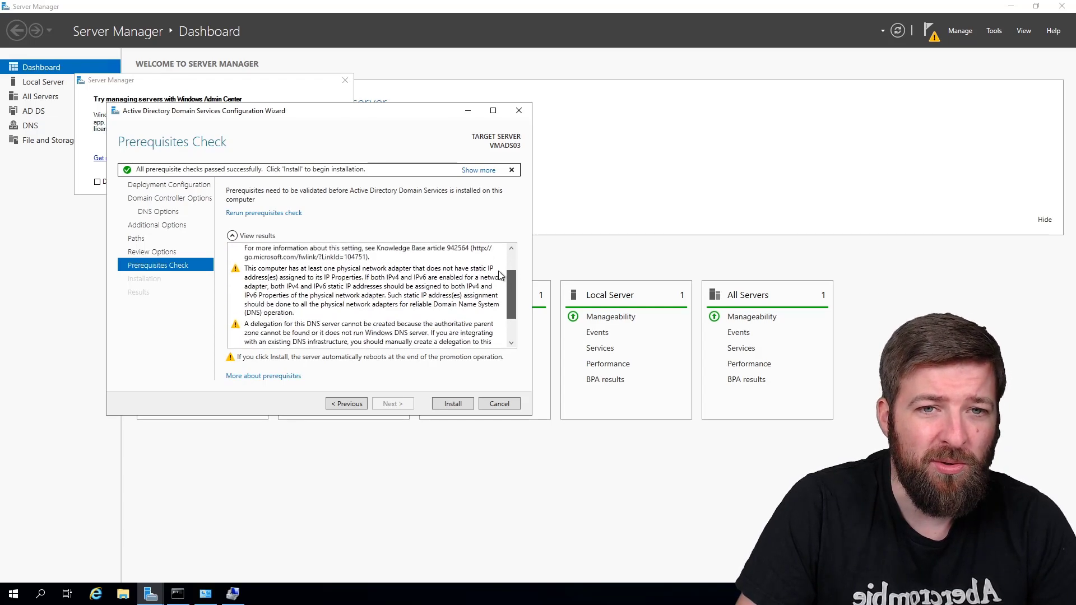
click(452, 404)
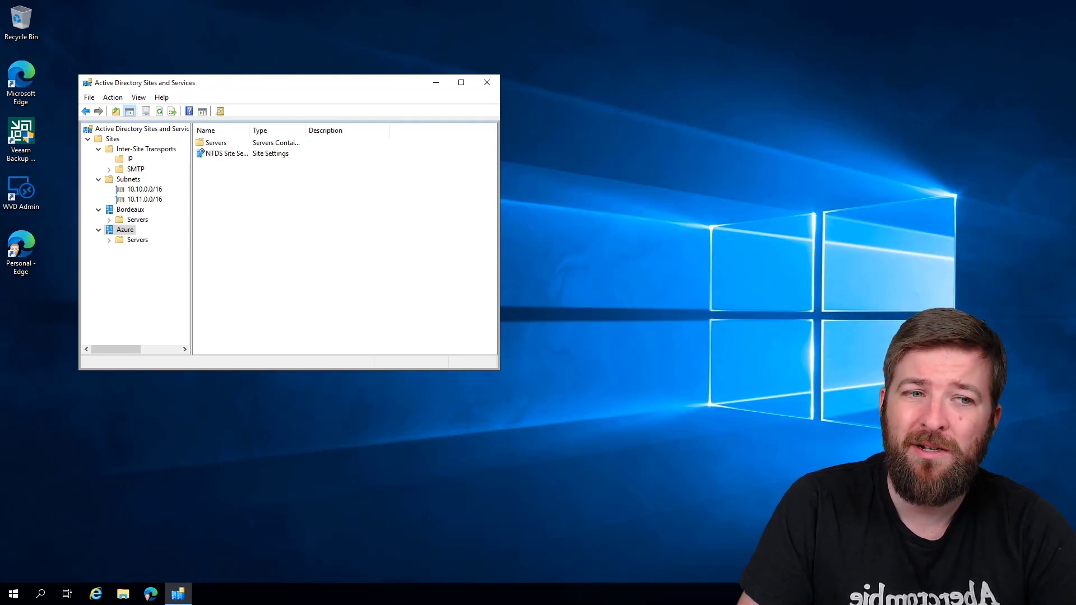
Step: Expand the Azure site's Servers to show VMADS03 and its NTDS Settings
click(136, 241)
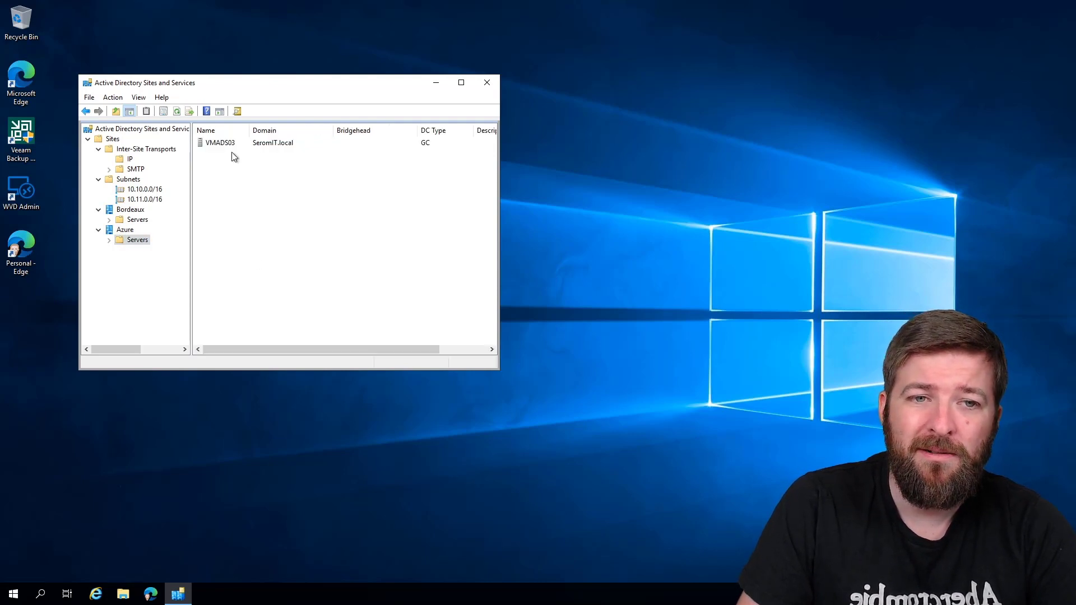
click(110, 240)
click(152, 250)
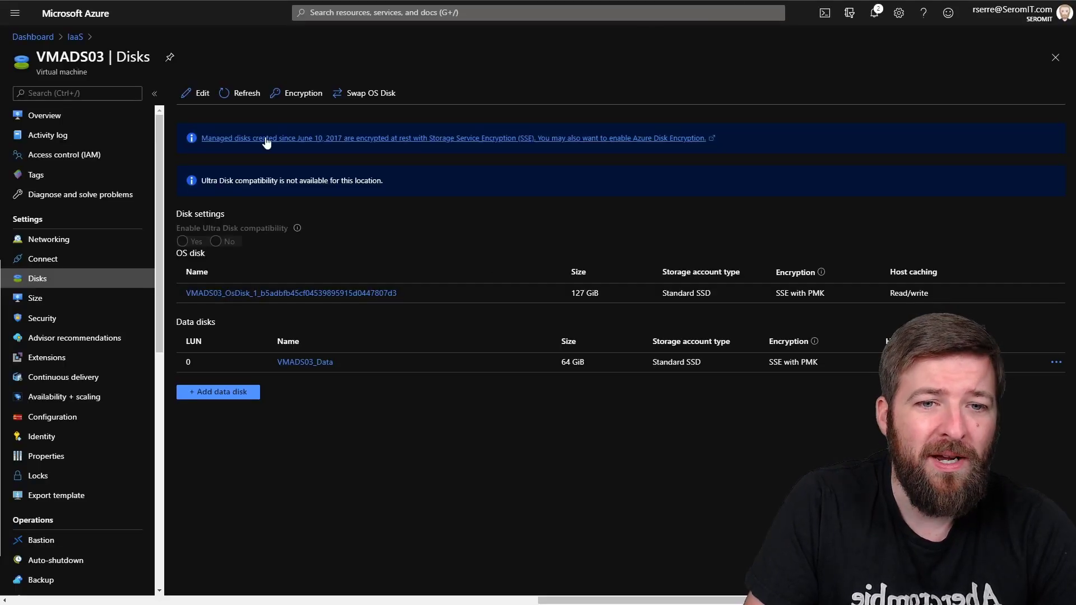
Step: Open the DNS servers settings of IaaS-vNet in the IaaS resource group
click(33, 36)
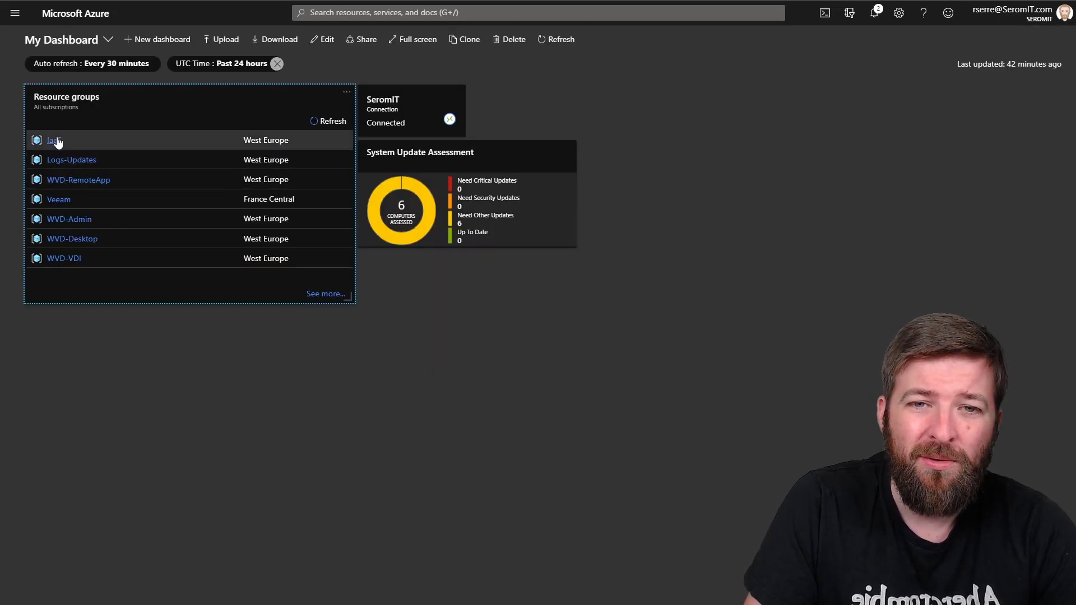
click(53, 141)
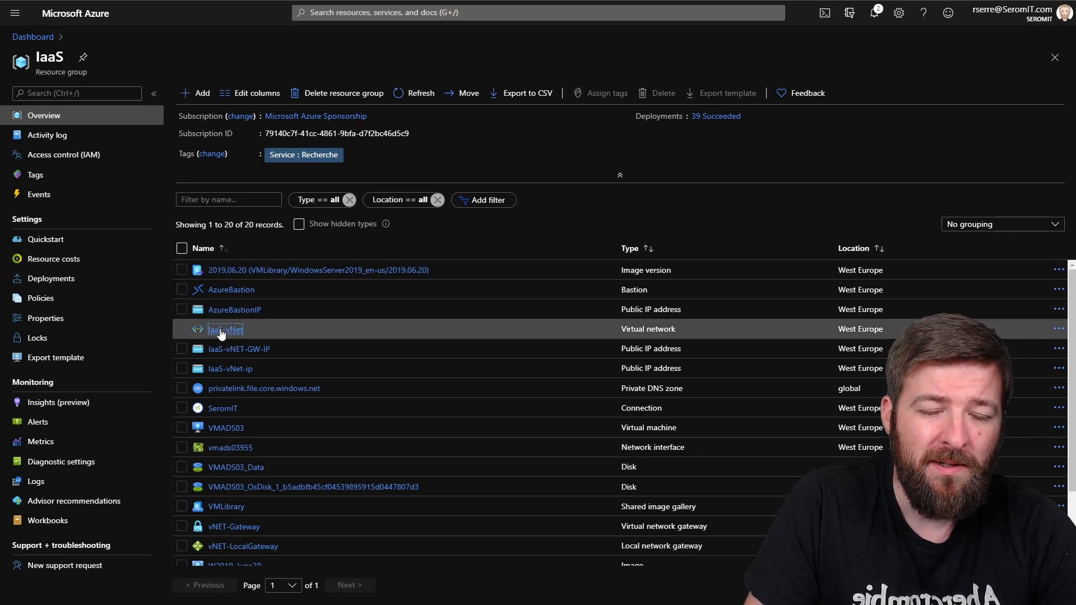
click(226, 329)
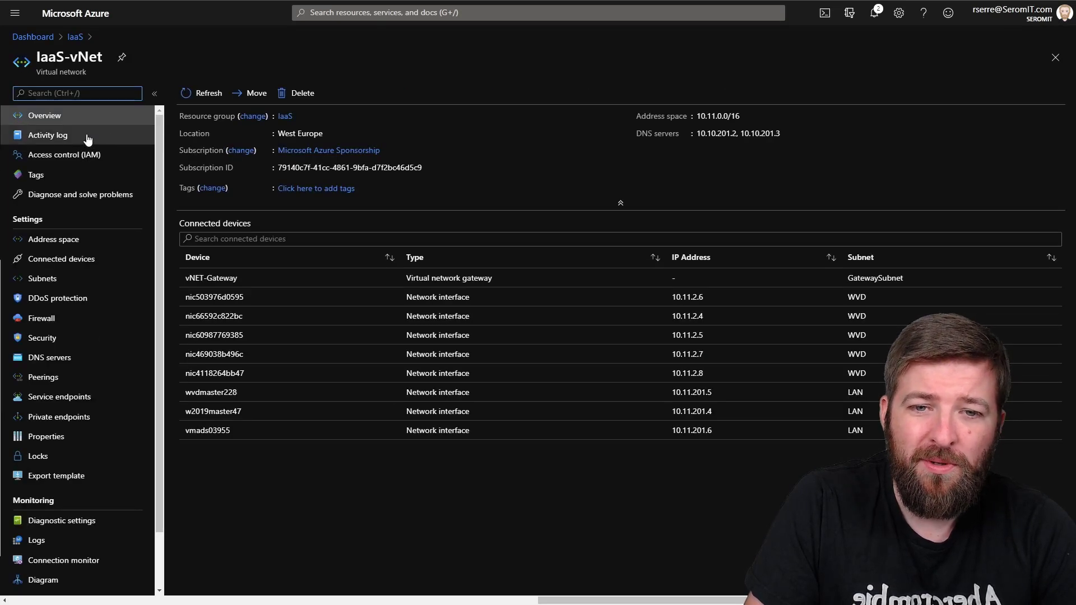
click(45, 364)
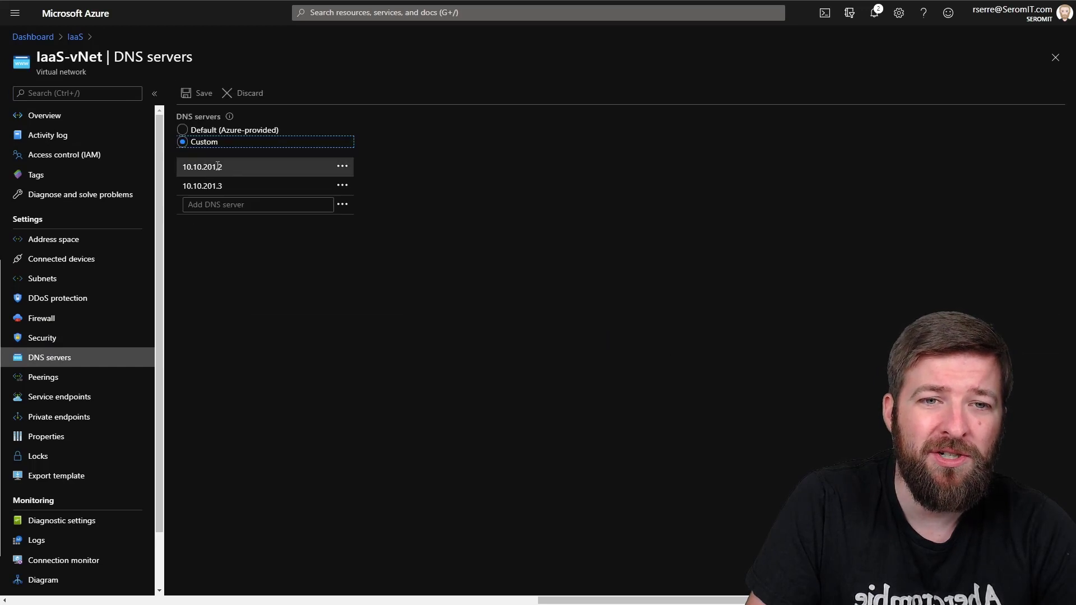
Step: Change the custom DNS entries to 10.11.201.6, 10.10.201.2, 10.10.201.3 and save
click(218, 167)
drag(231, 170, 190, 171)
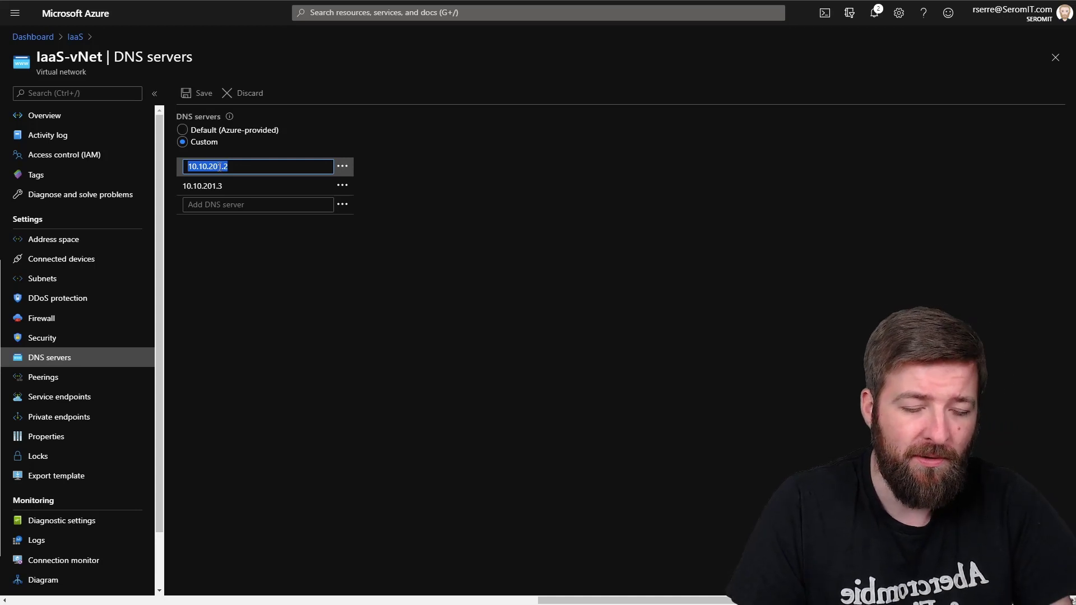
text(10.11.201.6)
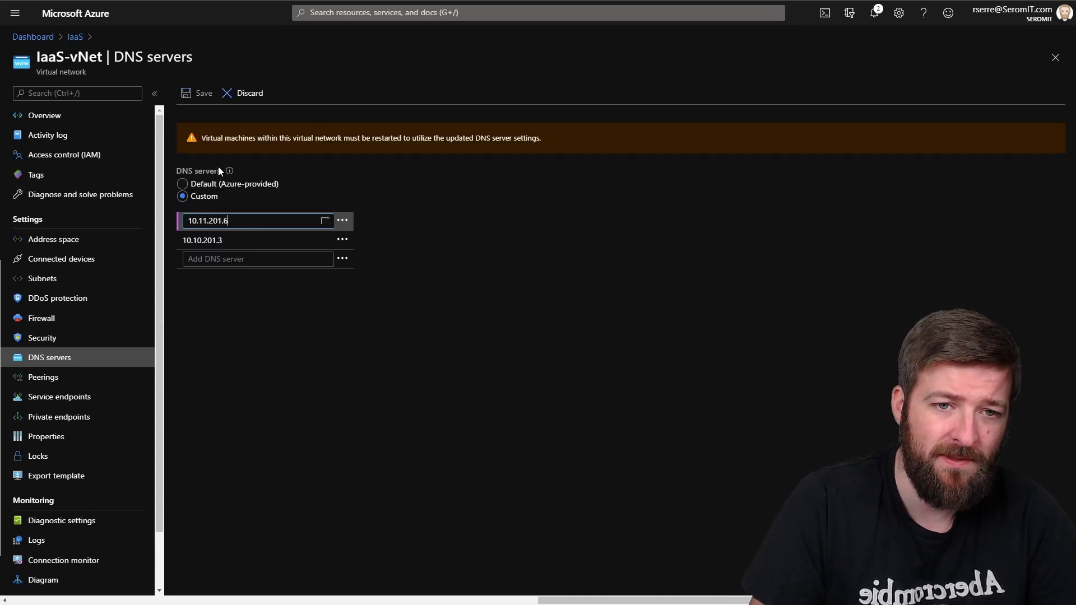
click(233, 239)
key(BackSpace)
text(2)
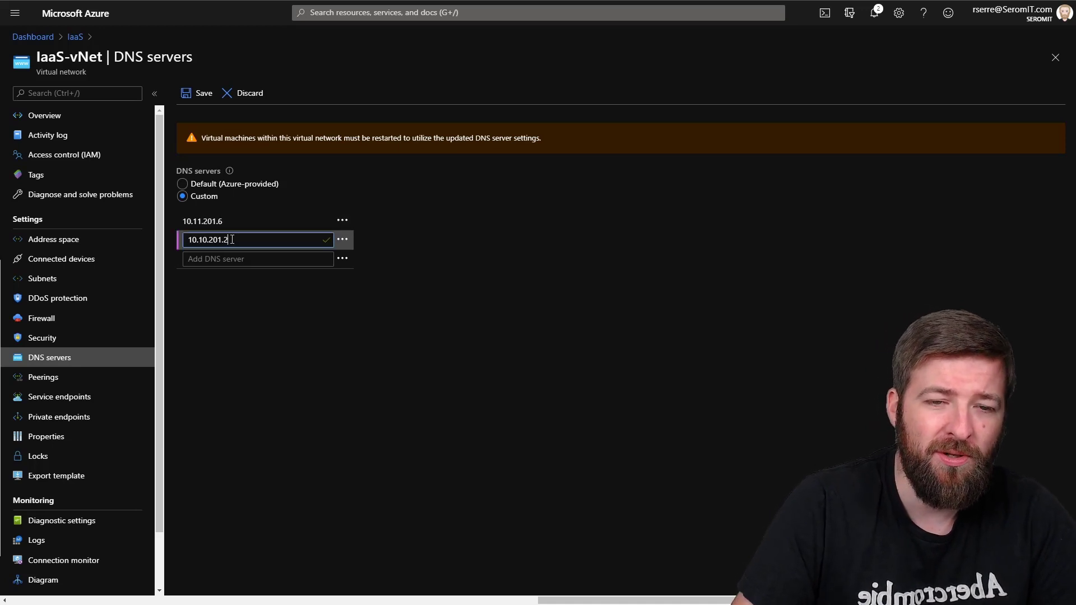
key(Tab)
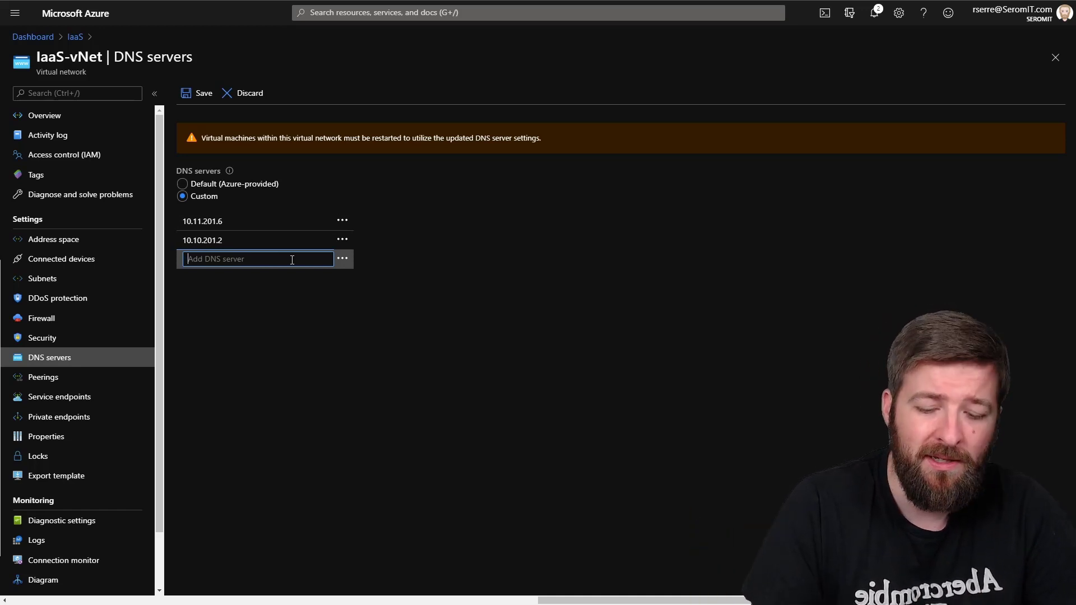
text(10.10.)
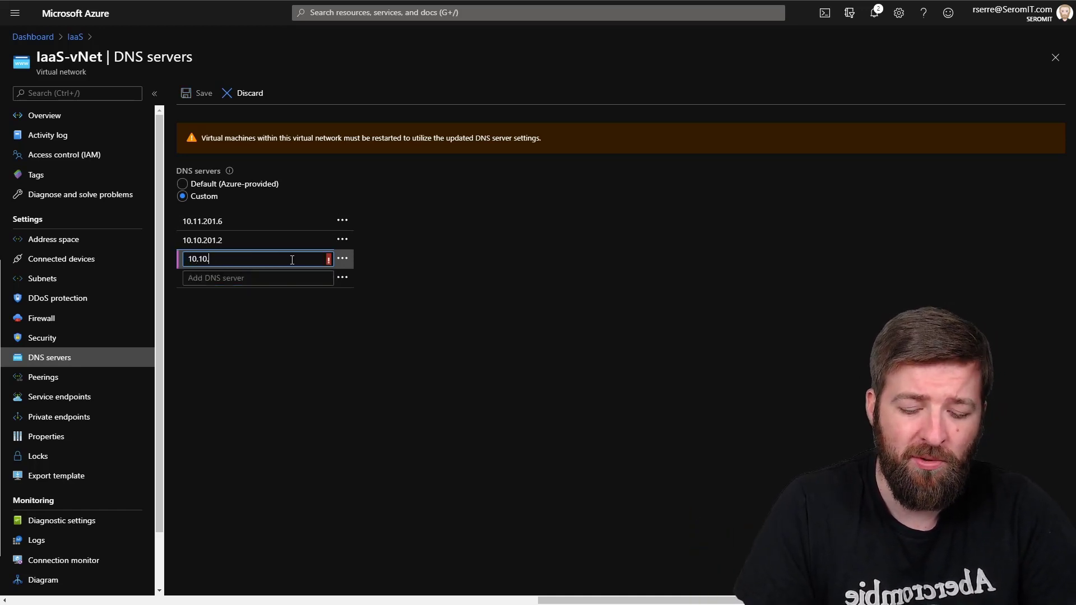
text(201.3)
click(341, 344)
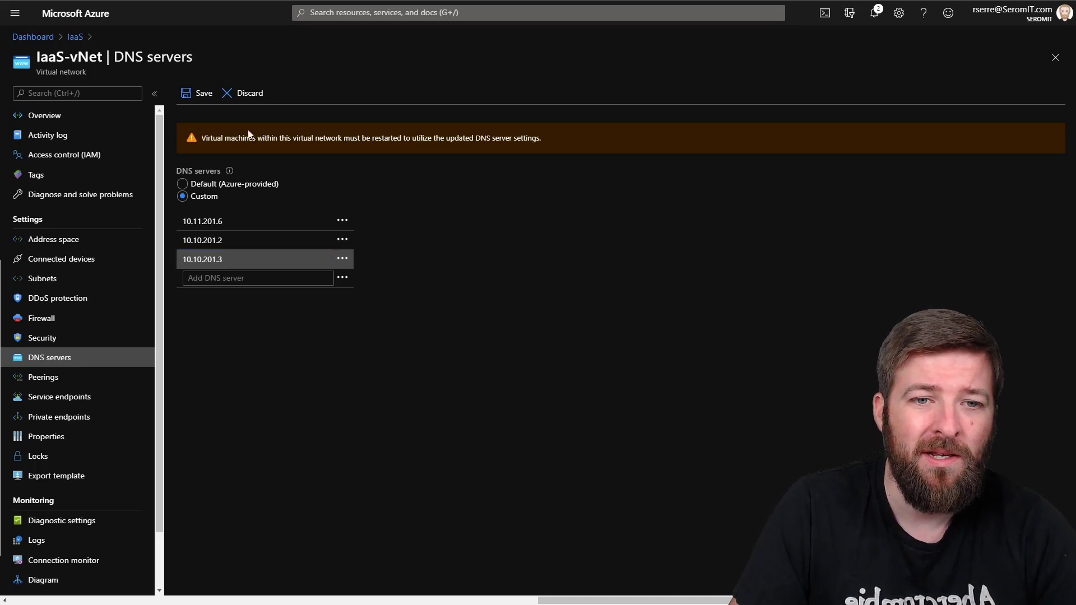
click(198, 94)
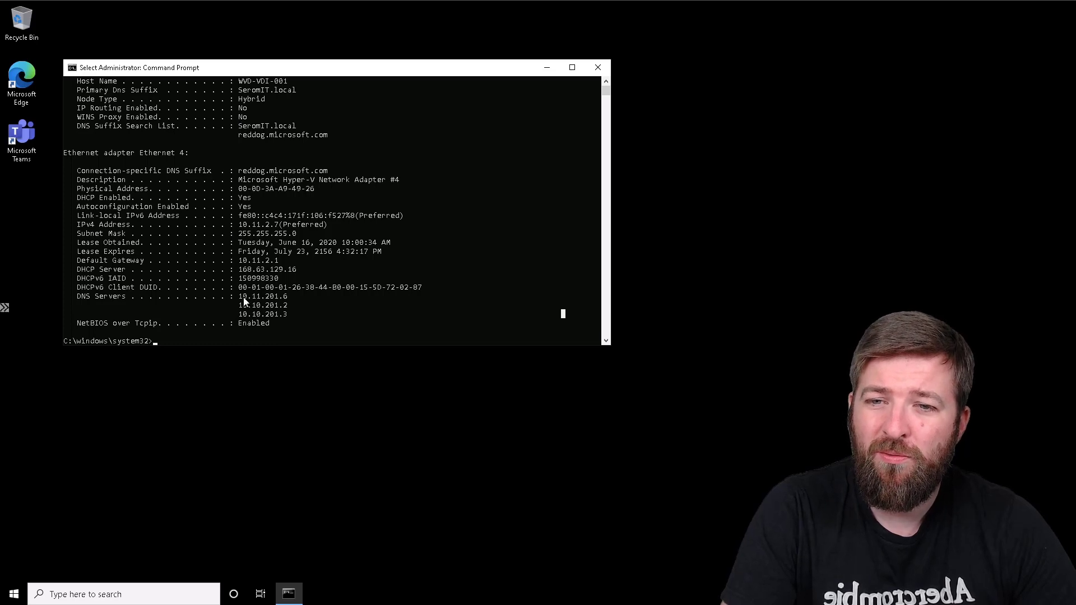
Step: Check that 10.11.201.6 is the first DNS server, then ping vmrds01.seromit.local
drag(241, 297, 292, 302)
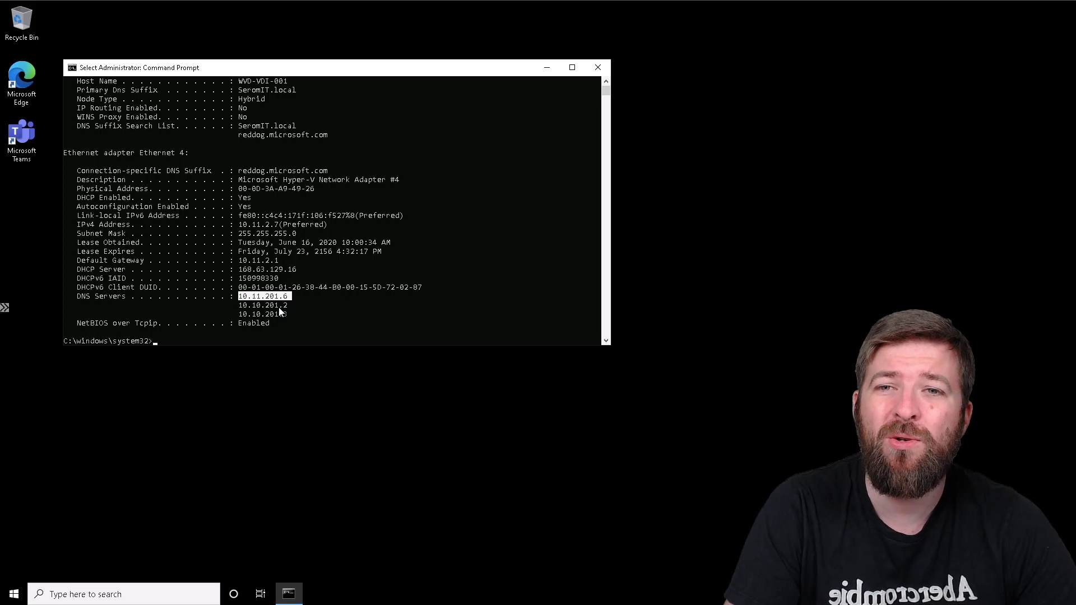
click(290, 297)
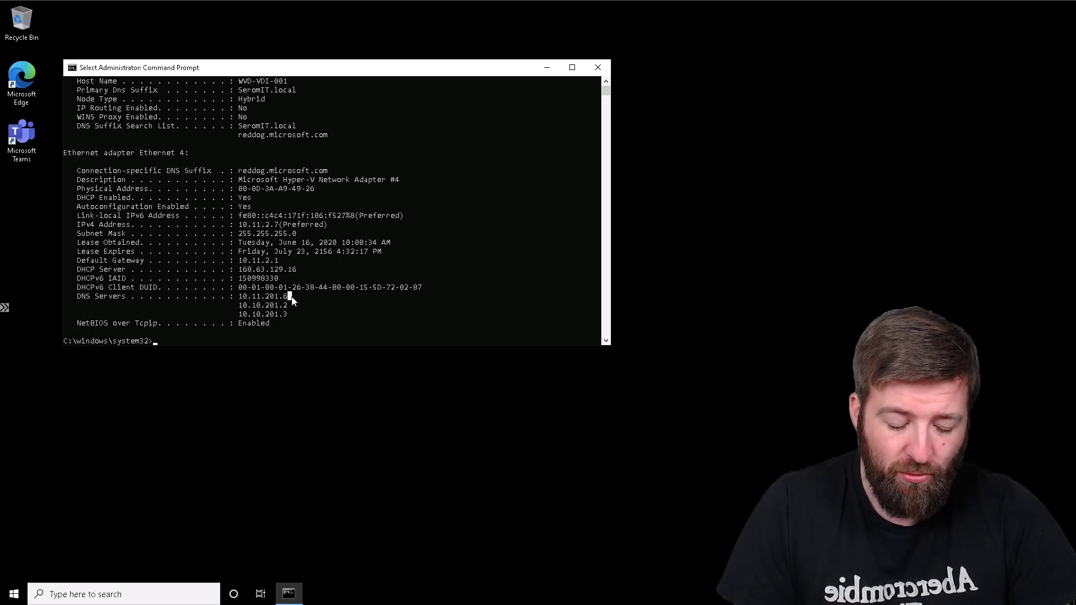
text(ping )
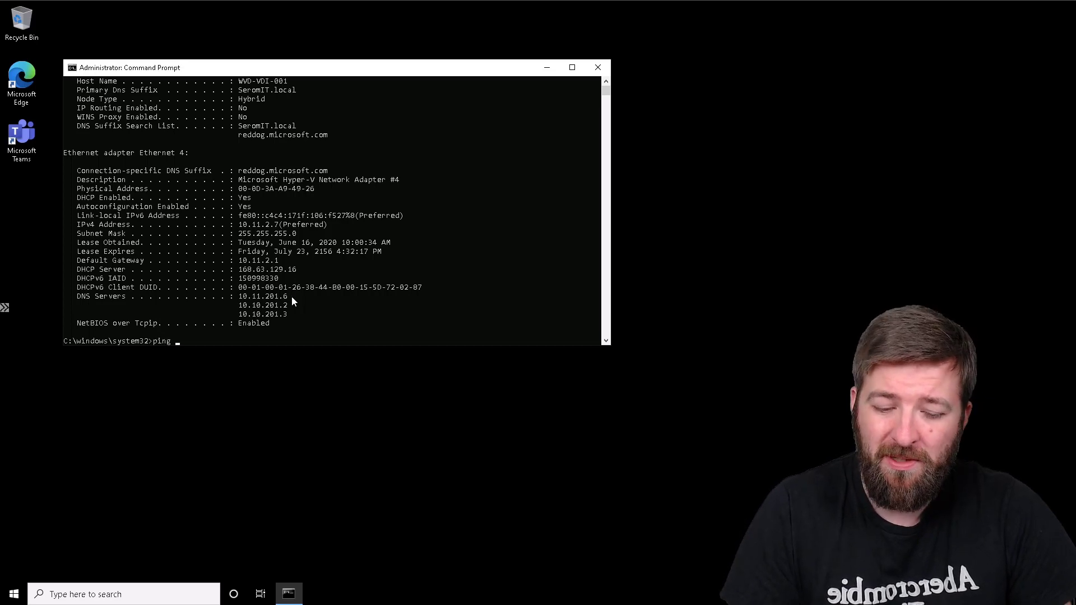
text(vmrds0)
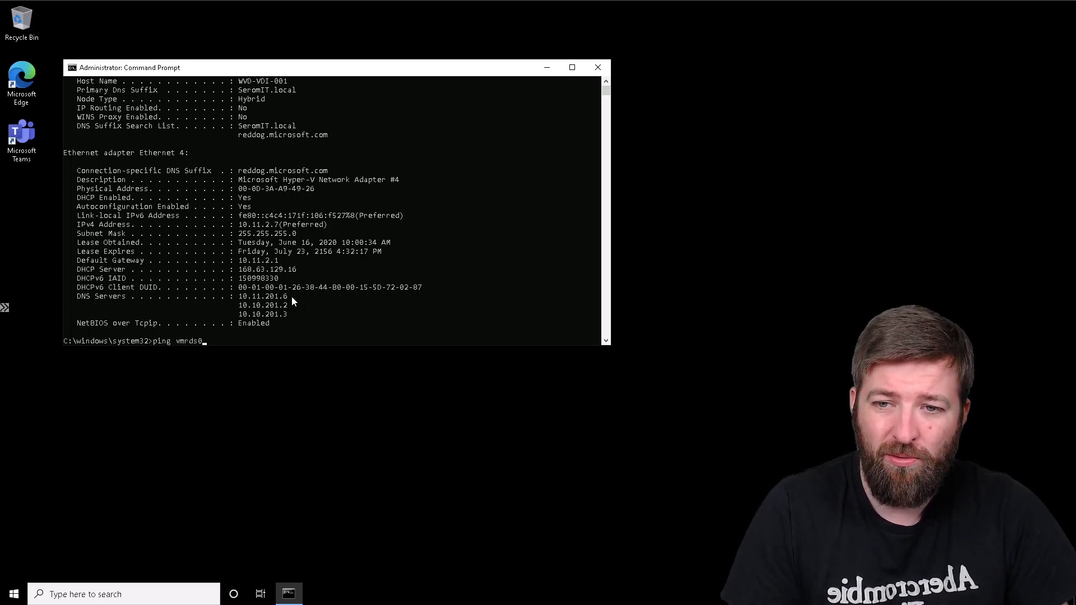
text(1.se)
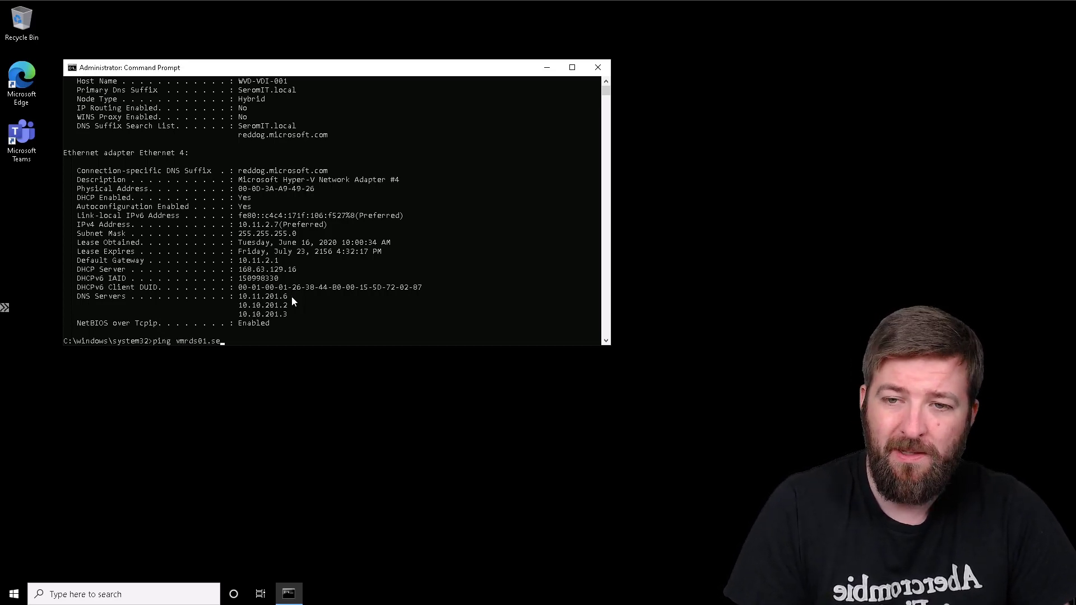
text(romit.local)
key(Return)
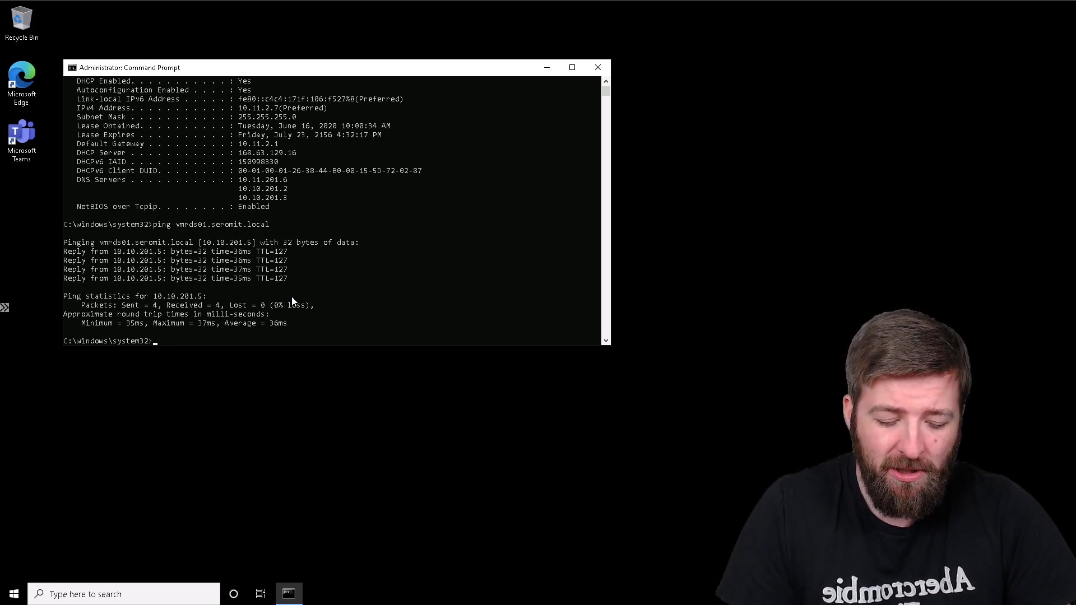
Step: Resolve vmbck01.seromit.local with nslookup
text(nslookup)
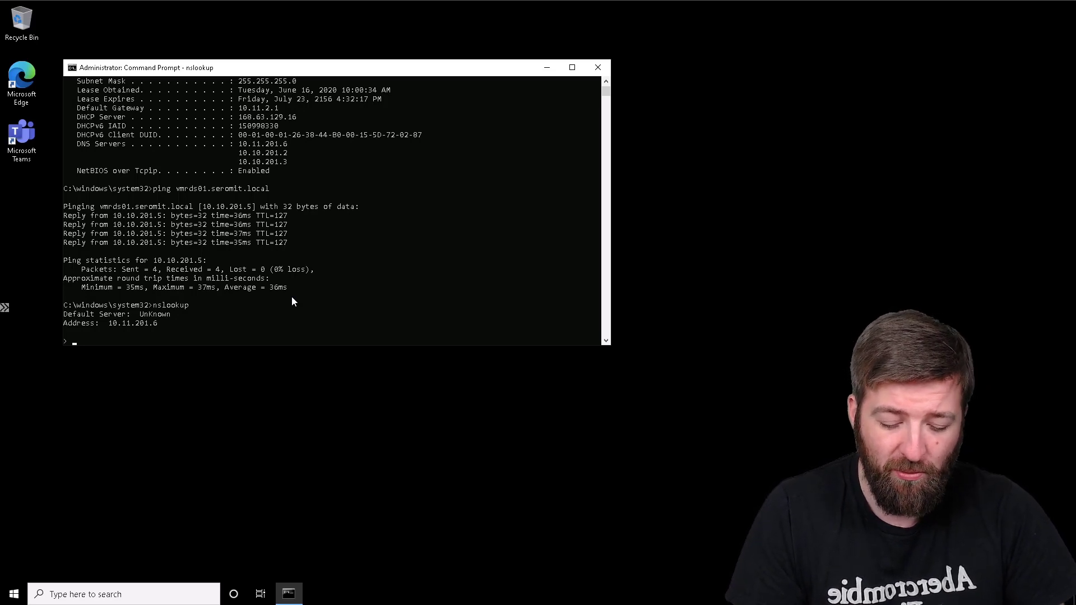
text(vmbck0)
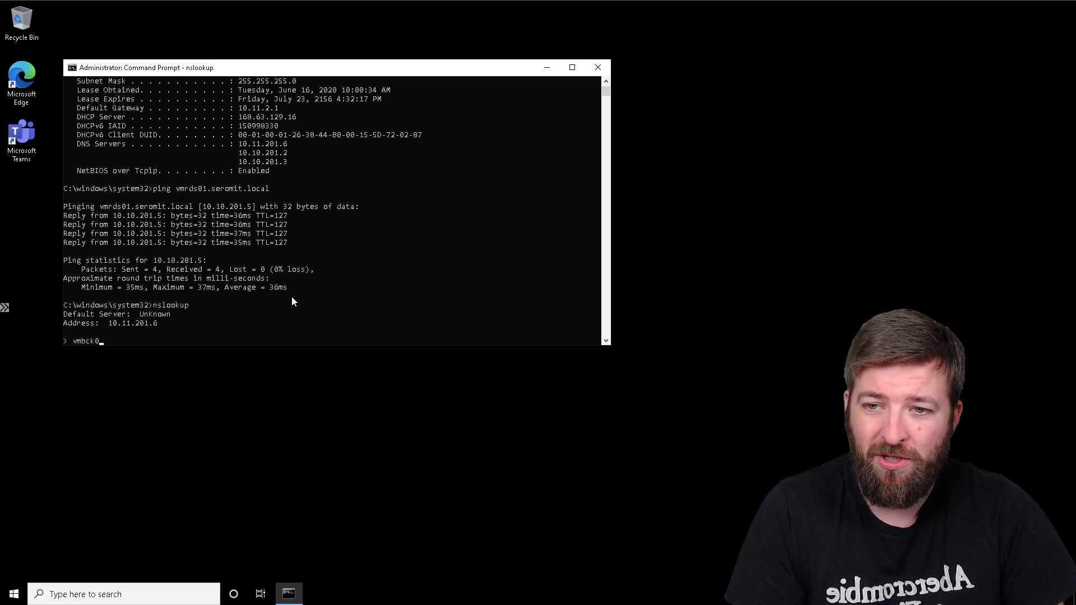
text(1.seromit.l)
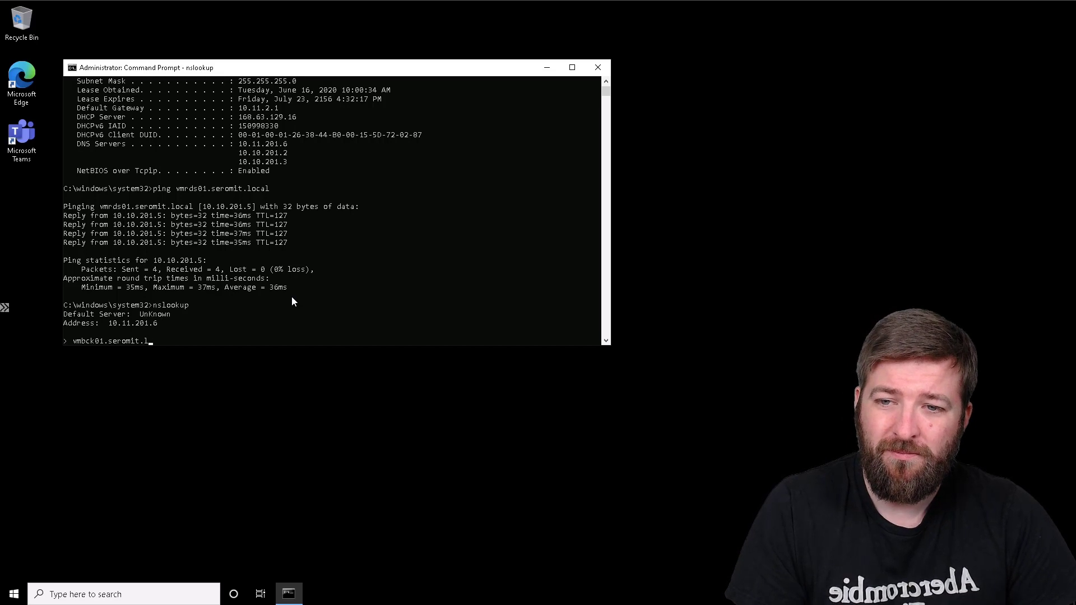
text(ocal)
key(Return)
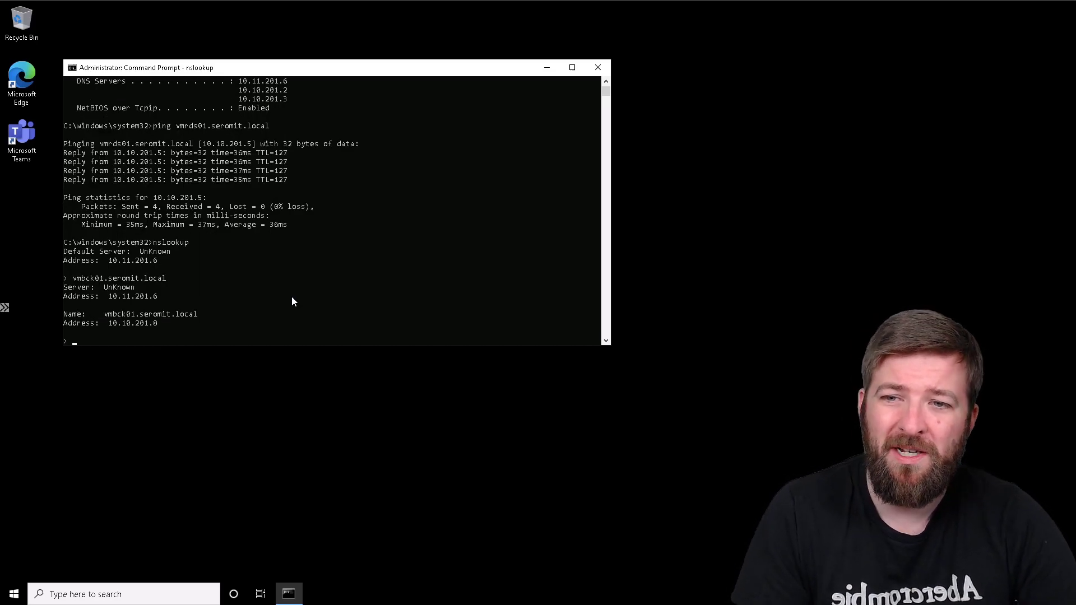